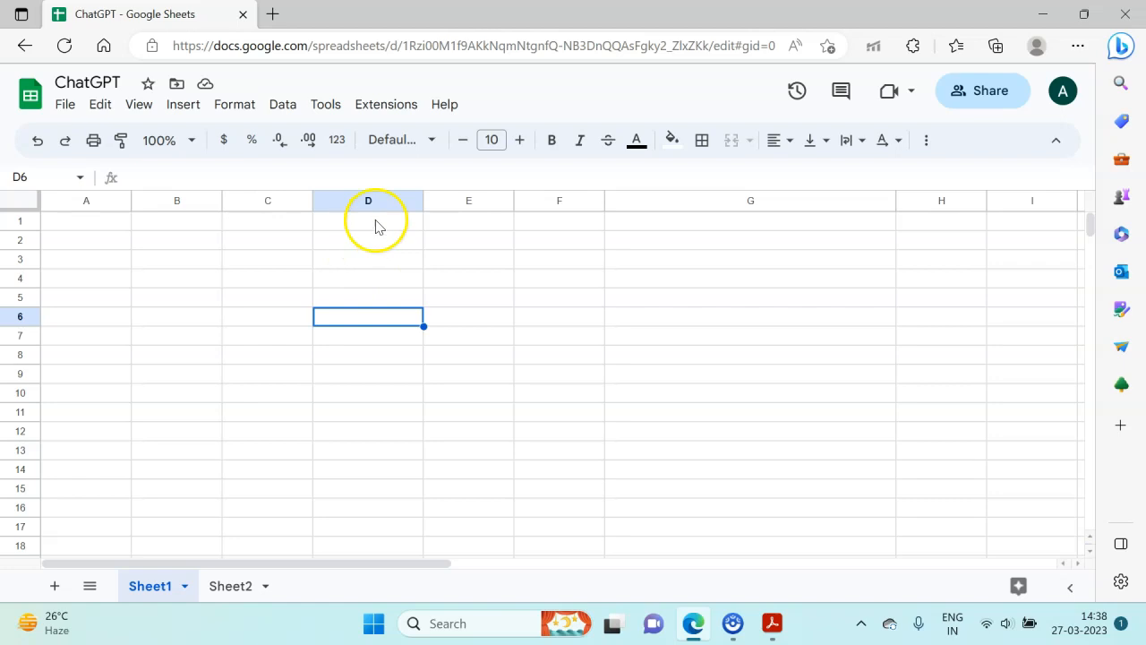
pyautogui.click(386, 105)
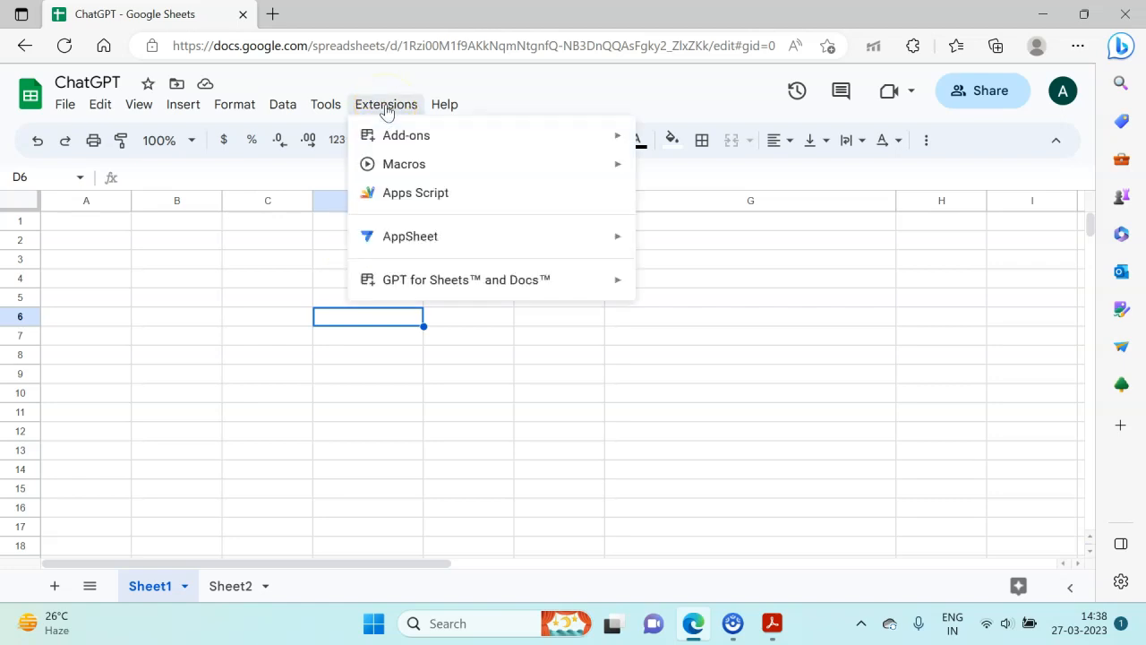
pyautogui.moveTo(388, 131)
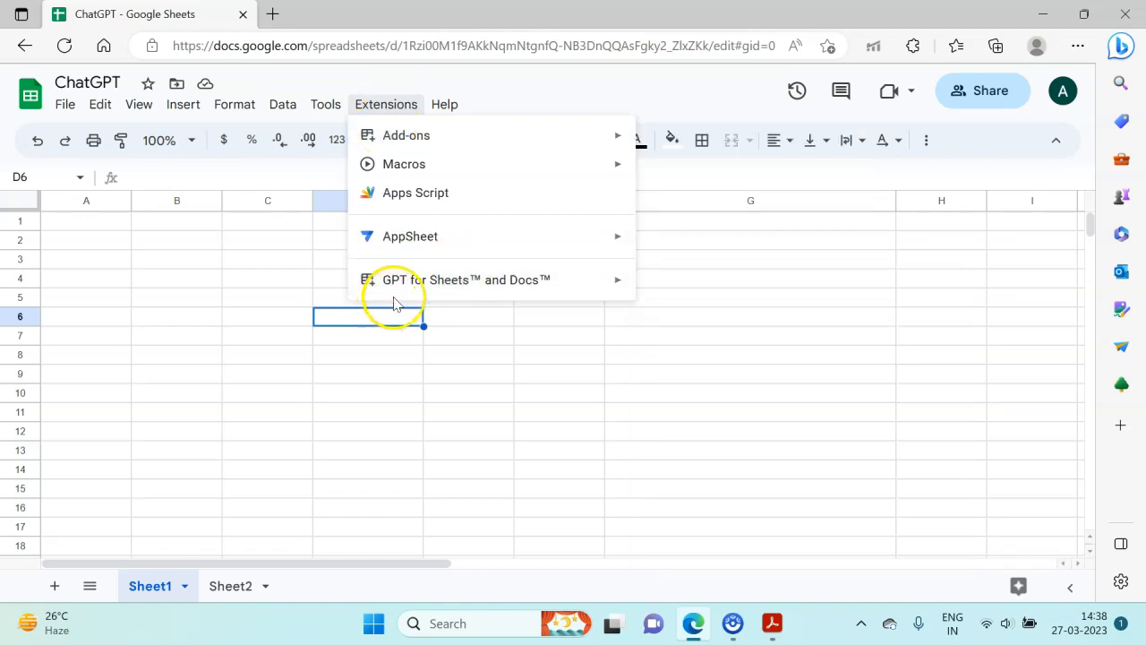
pyautogui.moveTo(434, 283)
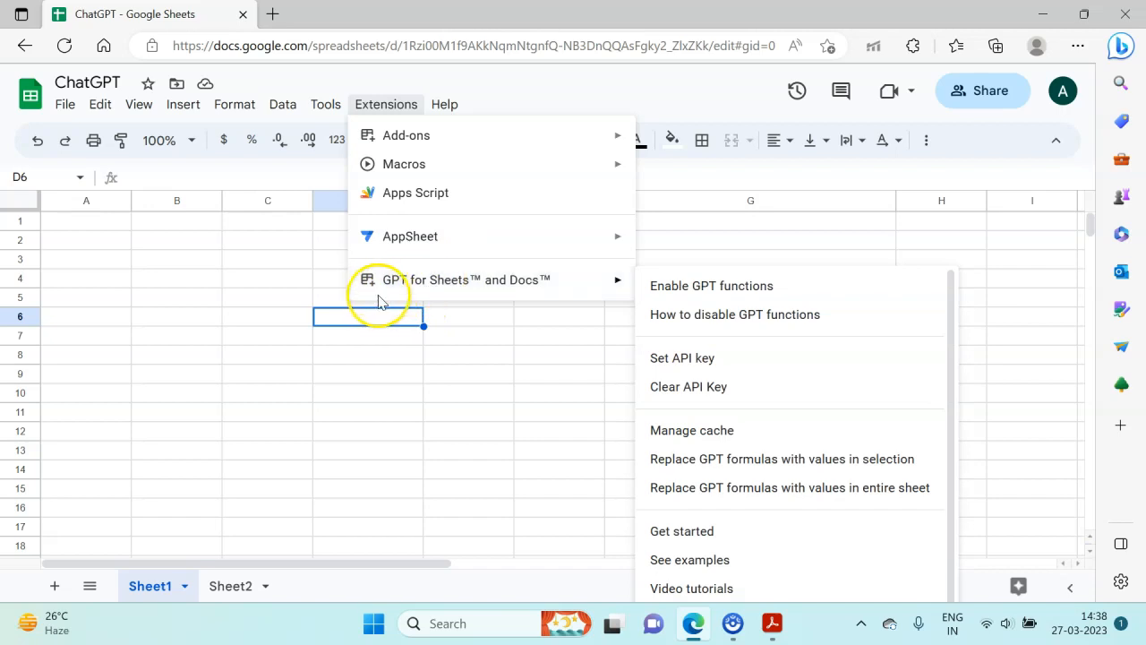
pyautogui.click(324, 333)
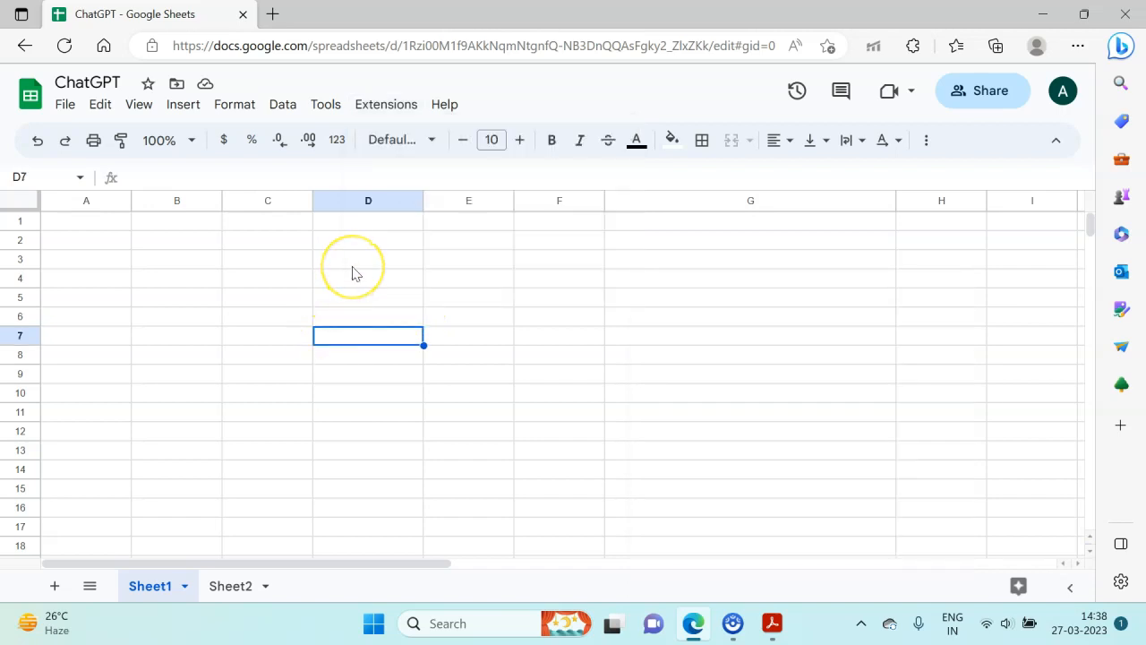
# - Search the add-on marketplace for "gpt", view the GPT for Sheets and Docs listing, and close the marketplace
pyautogui.click(388, 106)
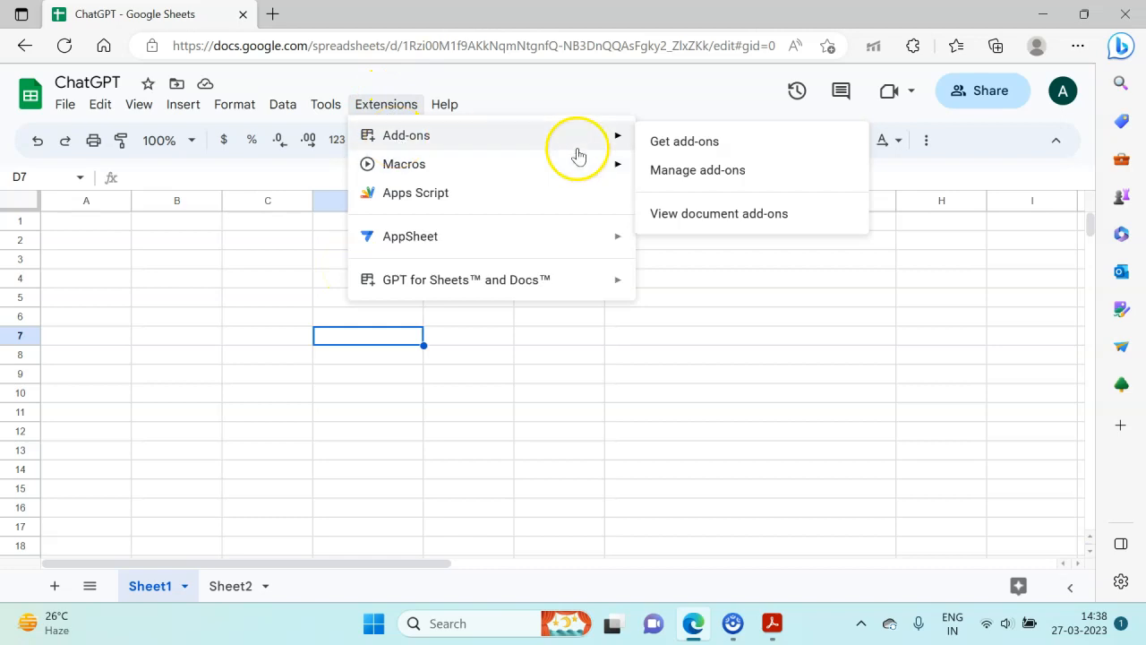
pyautogui.click(661, 147)
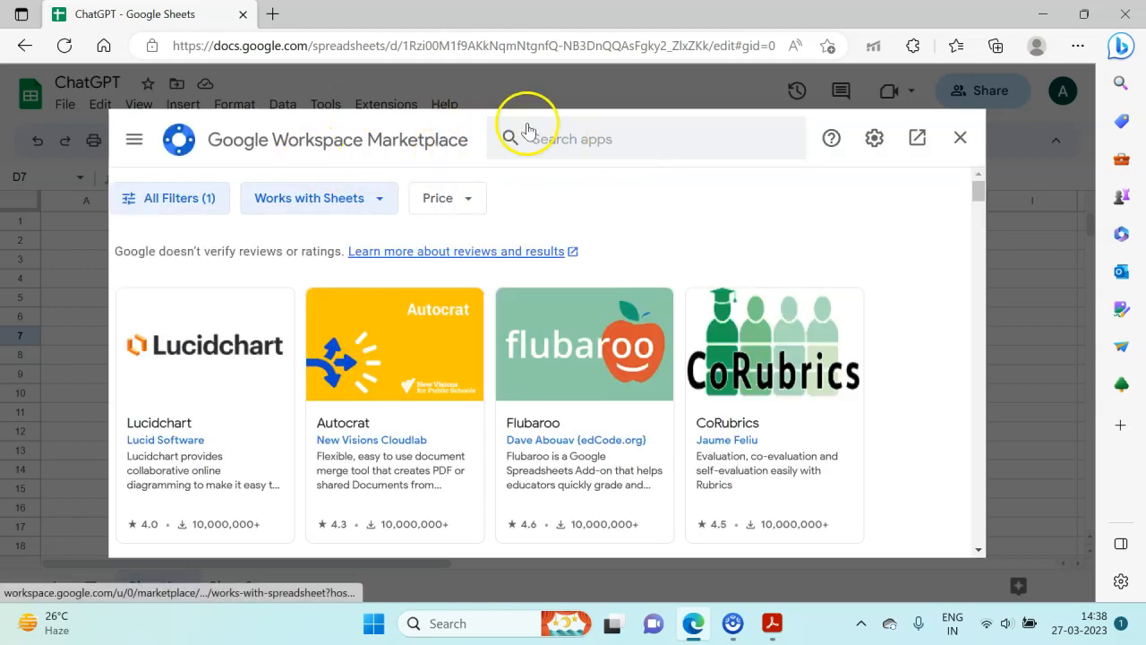
pyautogui.click(567, 143)
pyautogui.write('gpt')
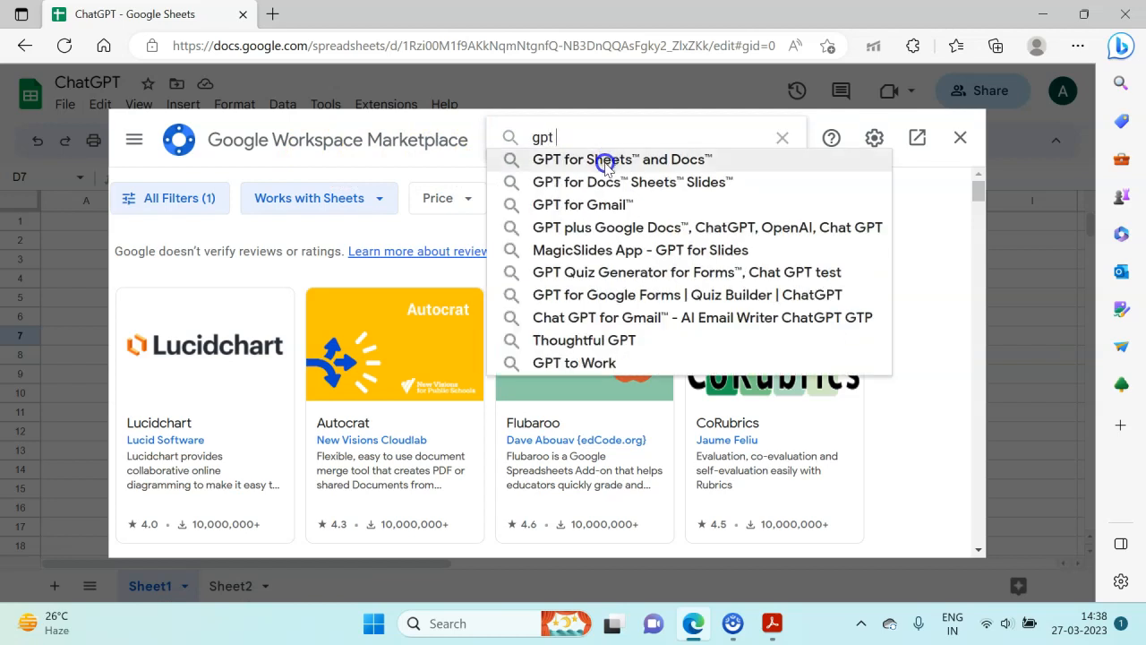
pyautogui.click(607, 161)
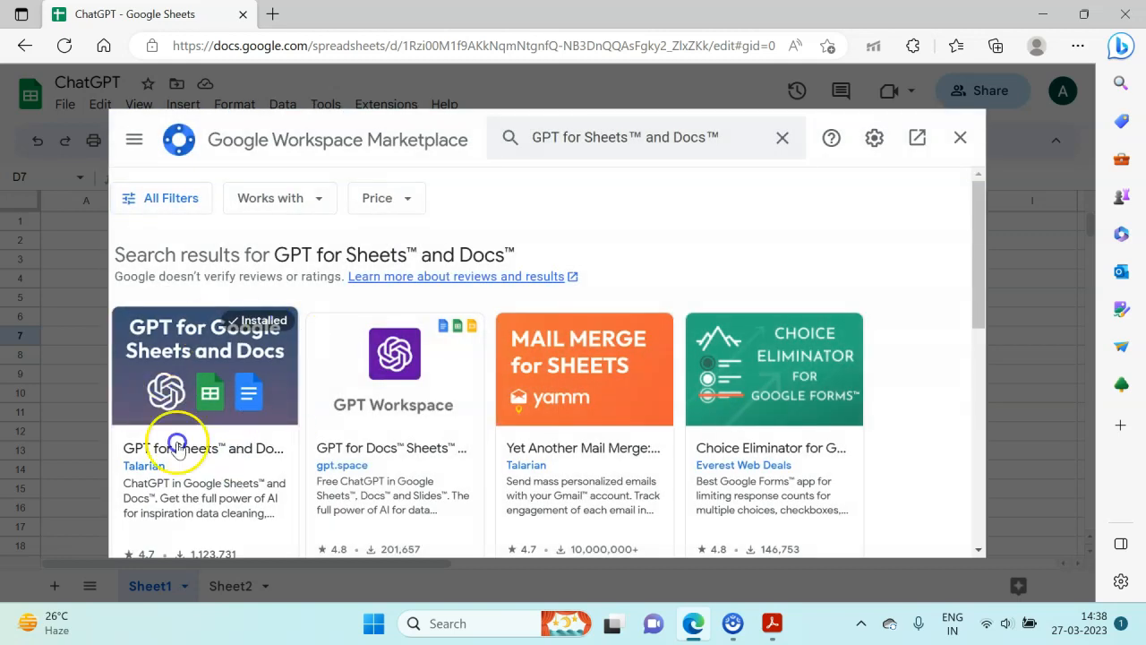
pyautogui.click(176, 350)
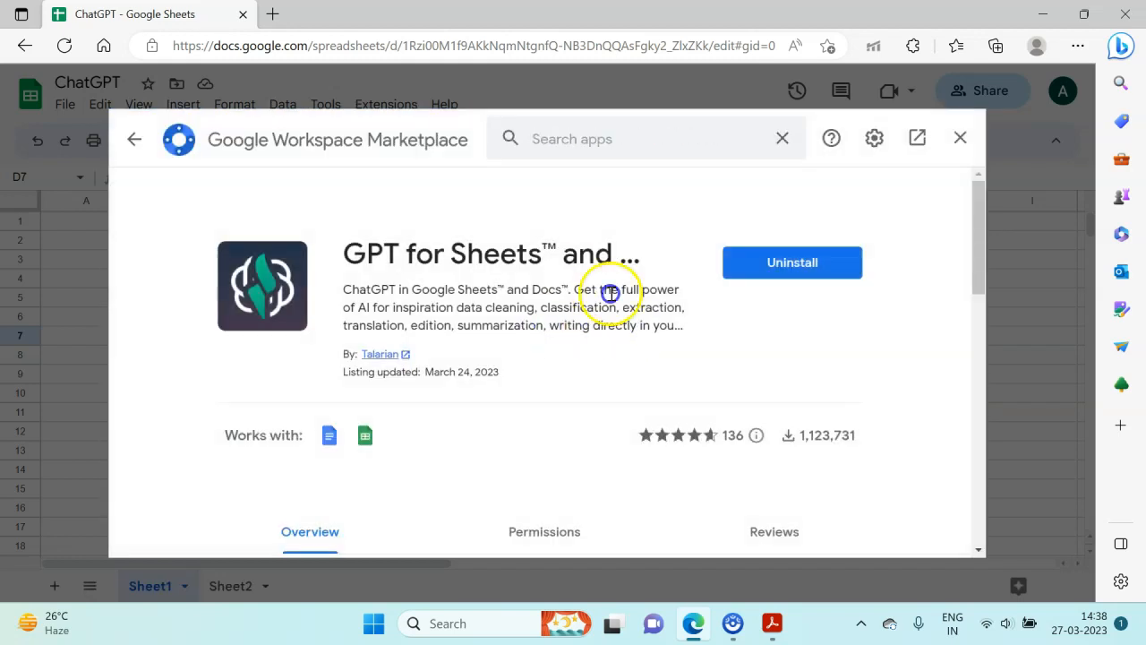
pyautogui.click(755, 271)
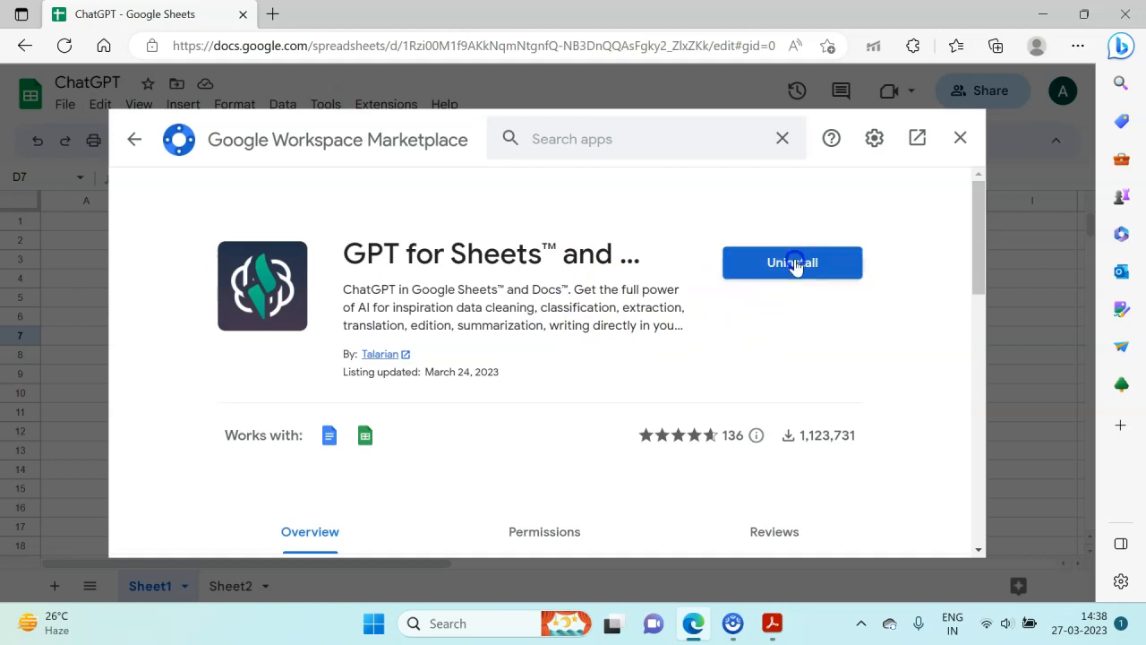
pyautogui.click(960, 137)
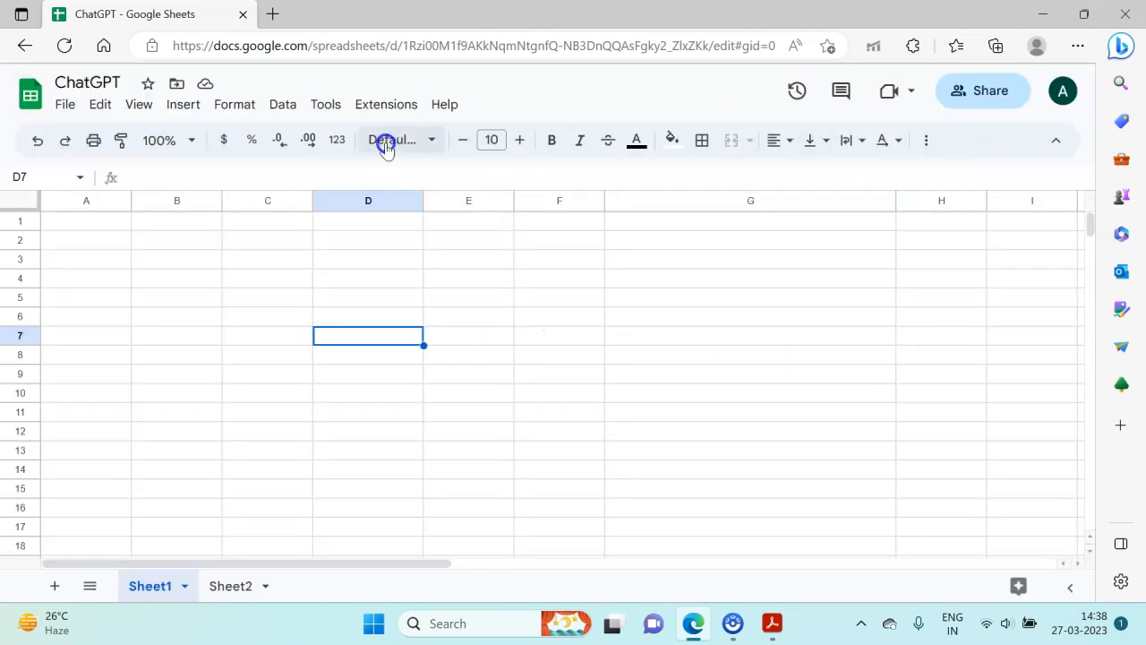
# - Open the API key settings of GPT for Sheets and Docs and follow the link to the OpenAI API keys page
pyautogui.click(378, 106)
pyautogui.click(383, 132)
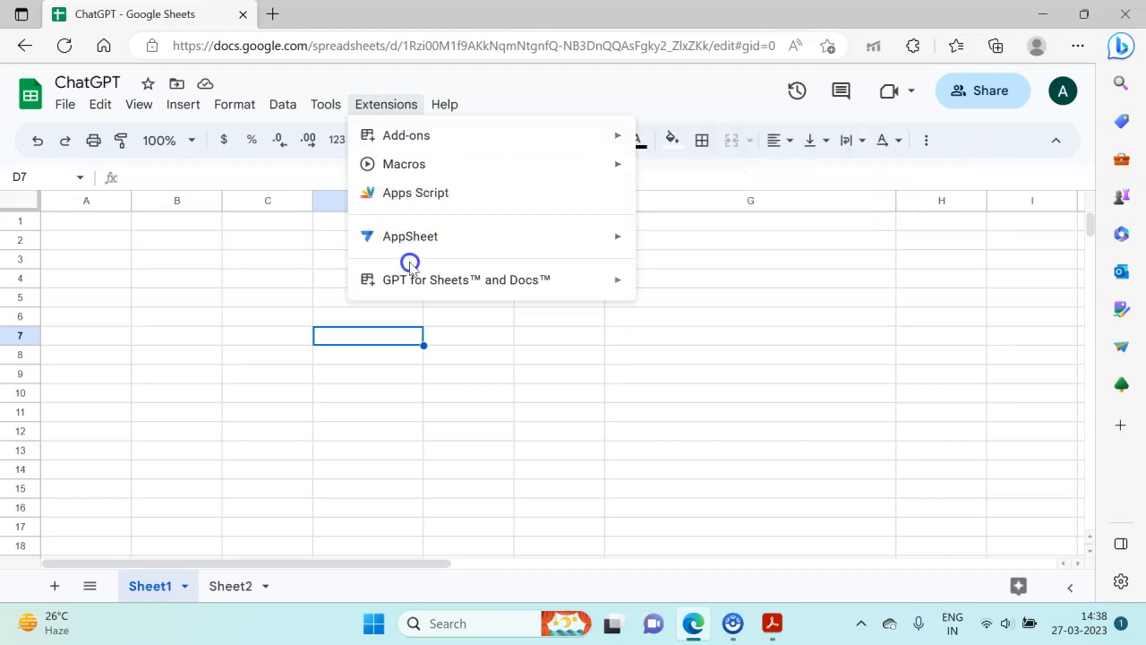
pyautogui.moveTo(415, 279)
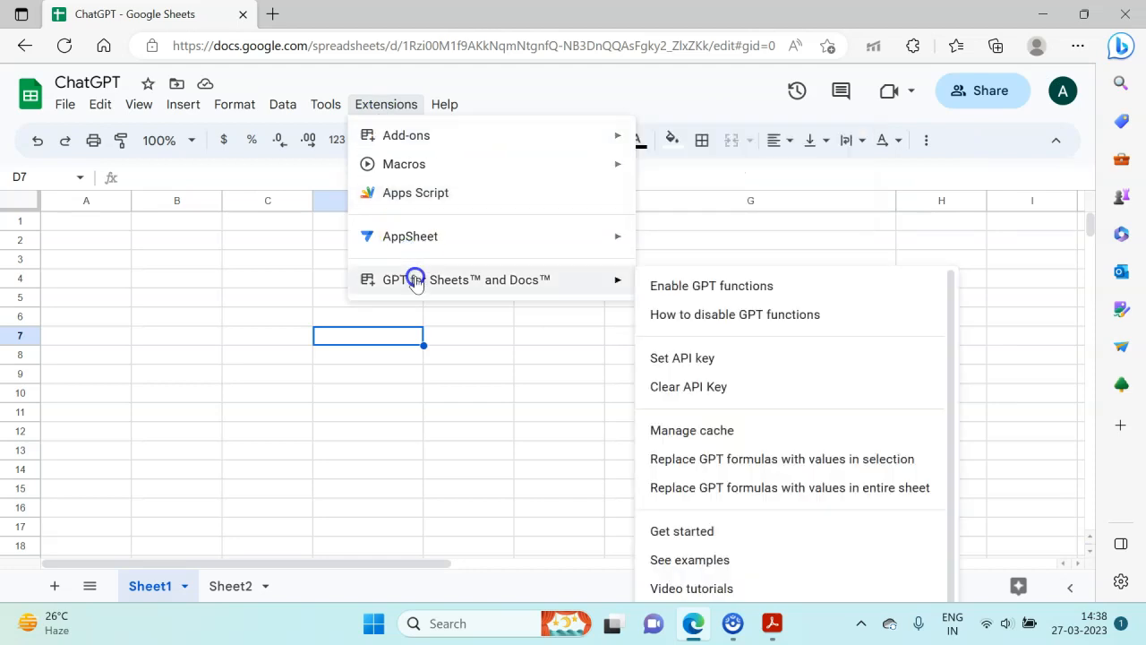
pyautogui.click(686, 358)
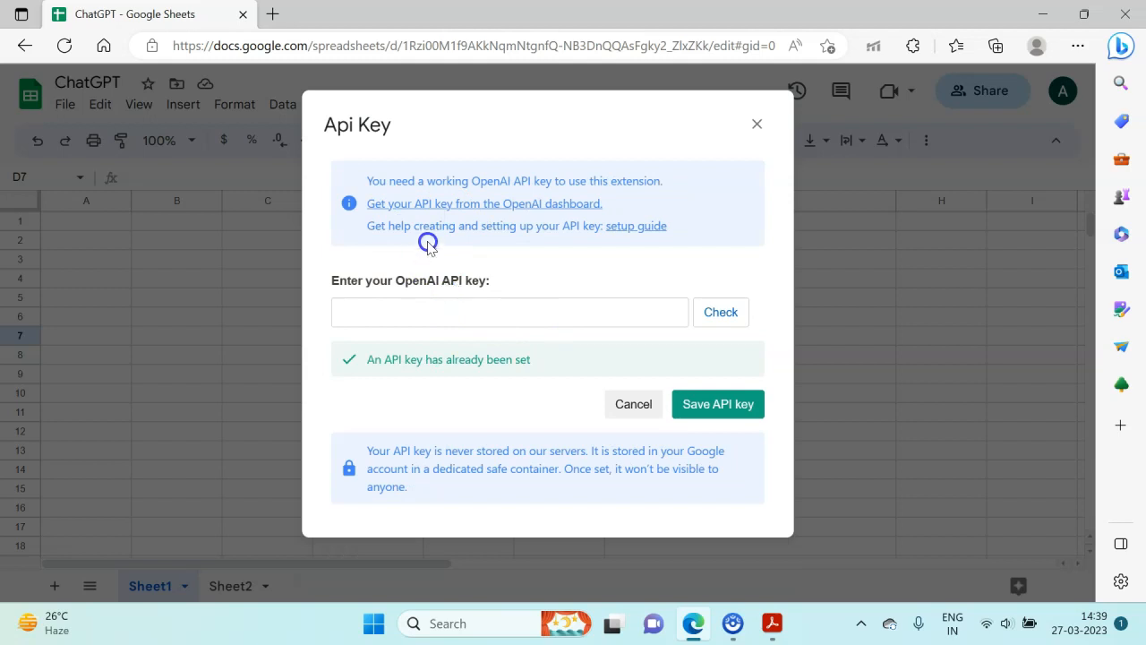
pyautogui.click(474, 205)
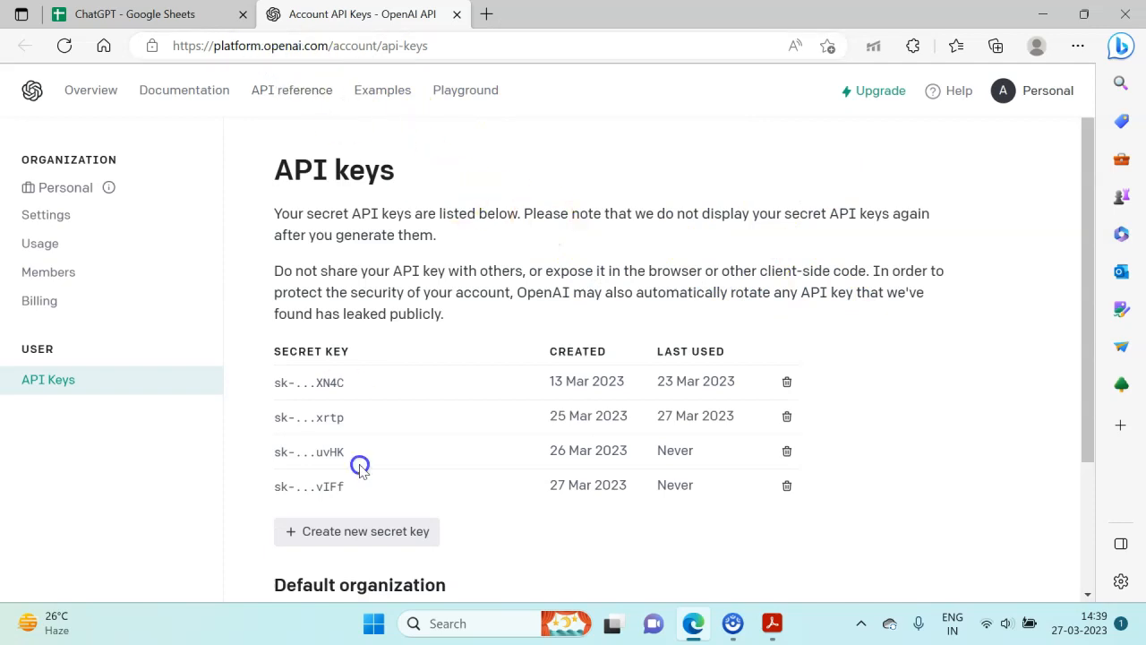
# - Create a new OpenAI secret key, copy it, and close the generated-key dialog
pyautogui.click(376, 548)
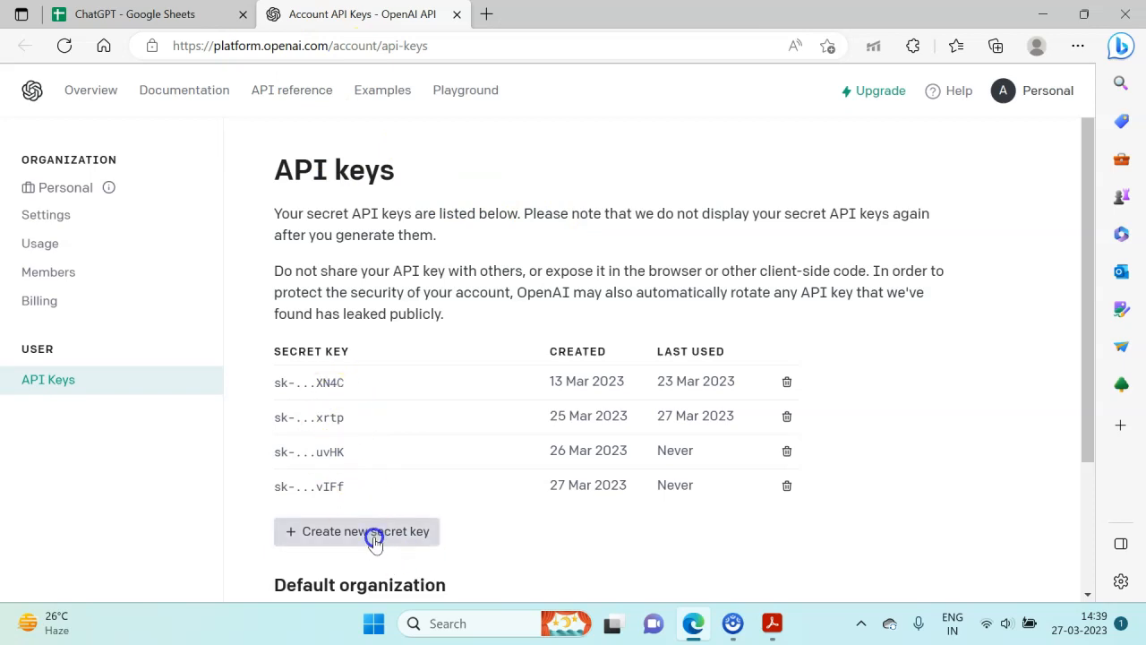
pyautogui.scroll(-1, 376, 543)
pyautogui.scroll(-1, 375, 543)
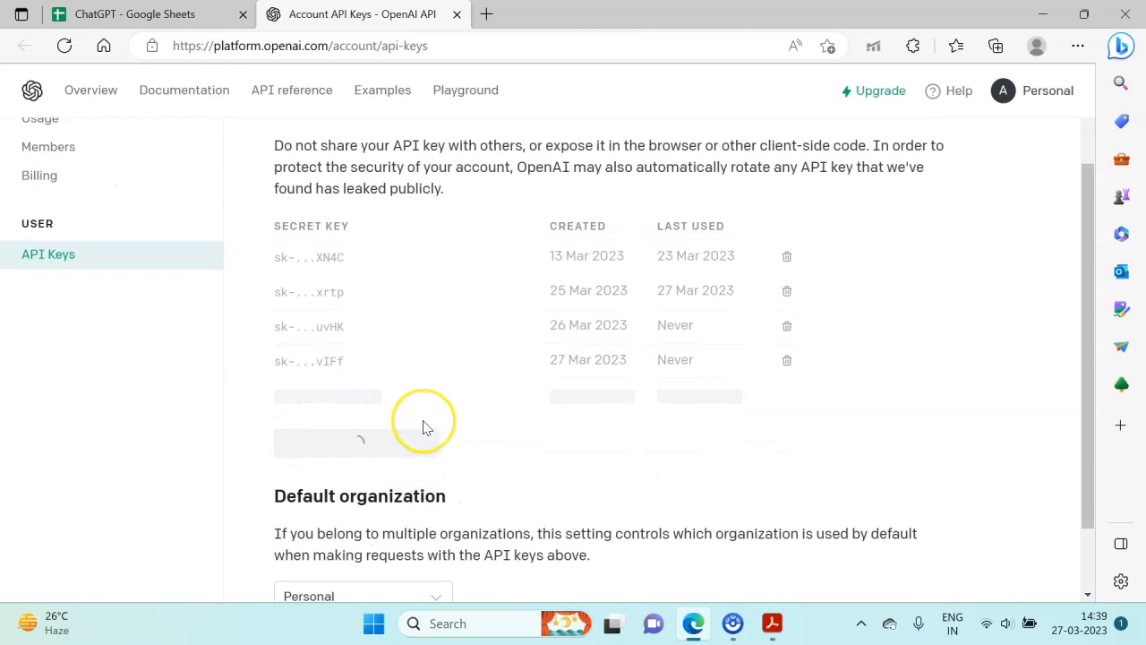
pyautogui.scroll(1, 425, 424)
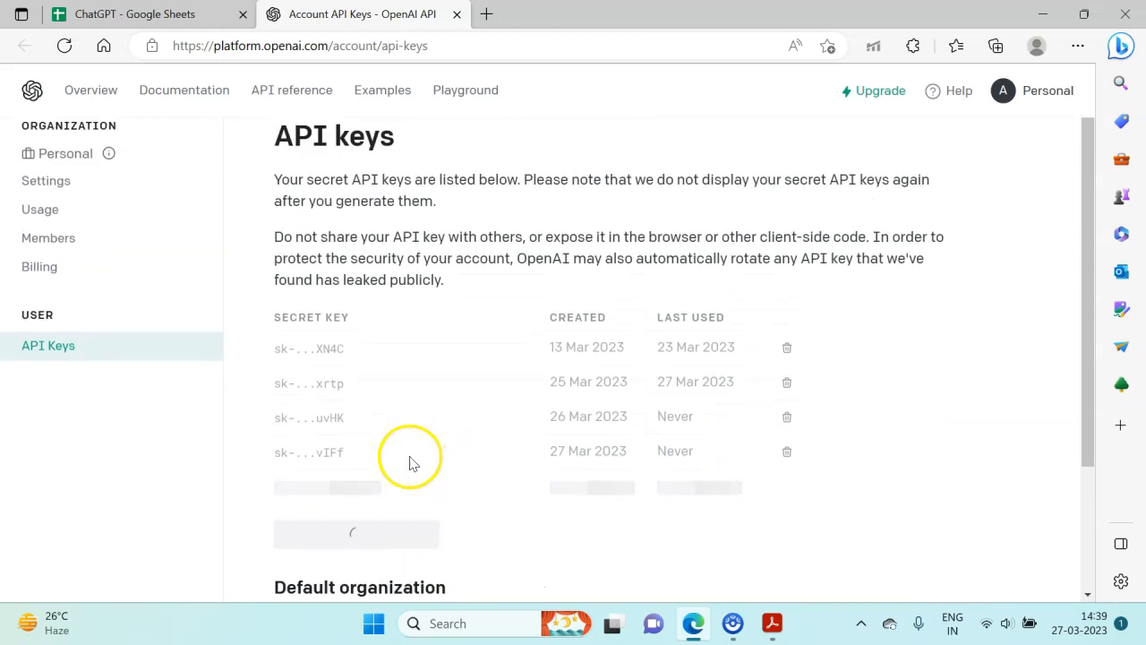
pyautogui.scroll(-1, 540, 554)
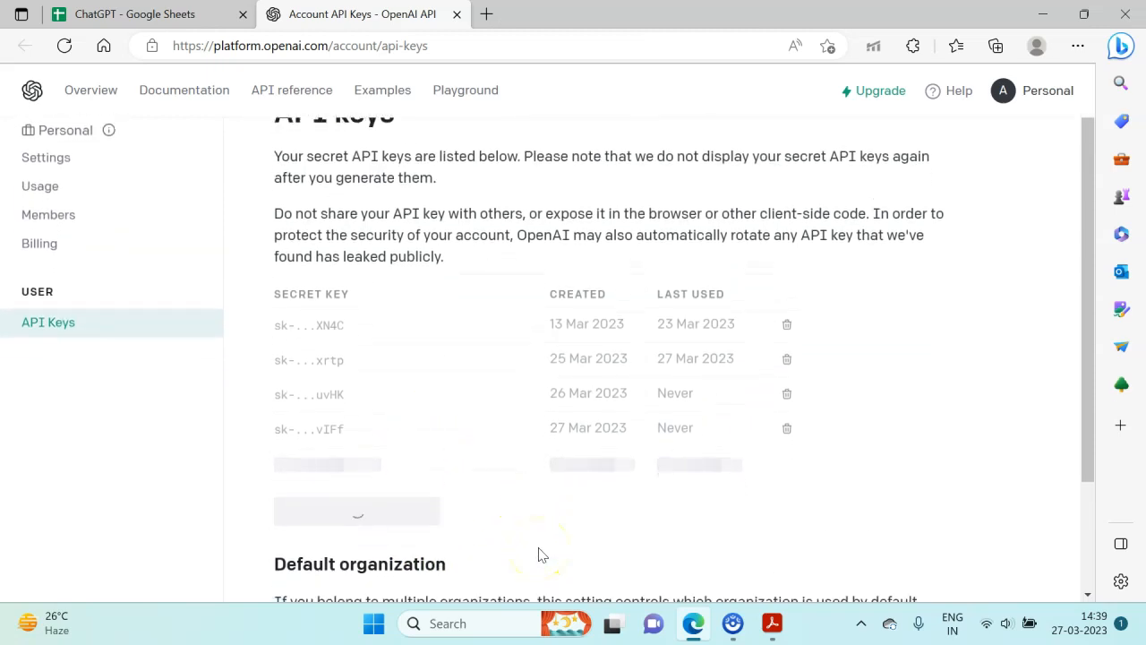
pyautogui.scroll(-1, 507, 540)
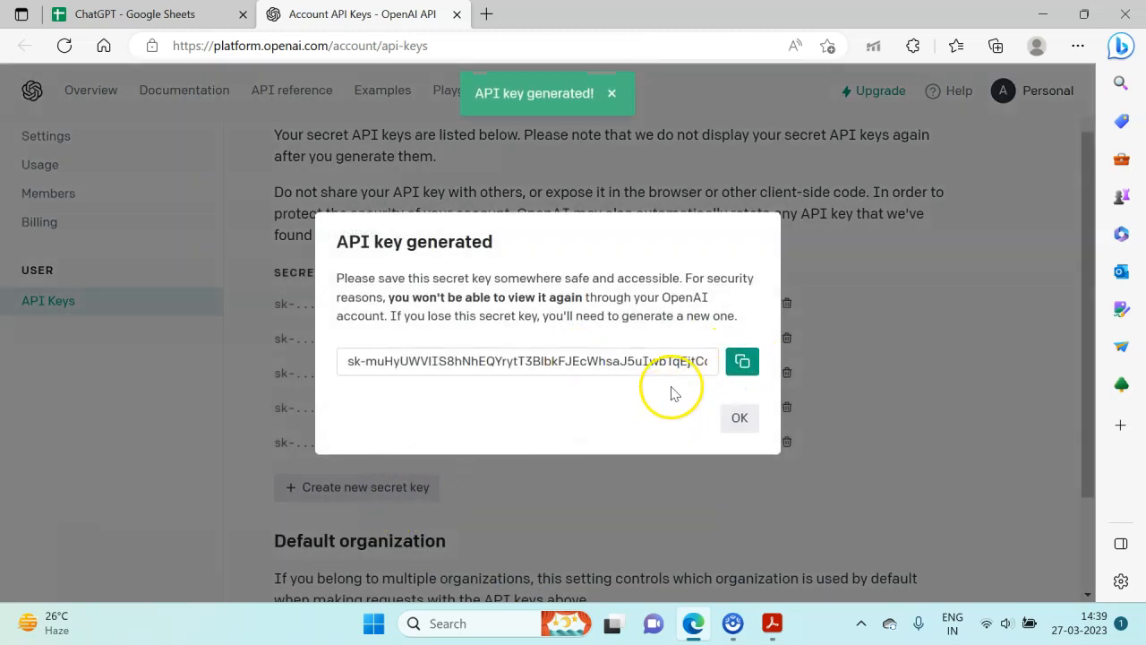
pyautogui.click(743, 362)
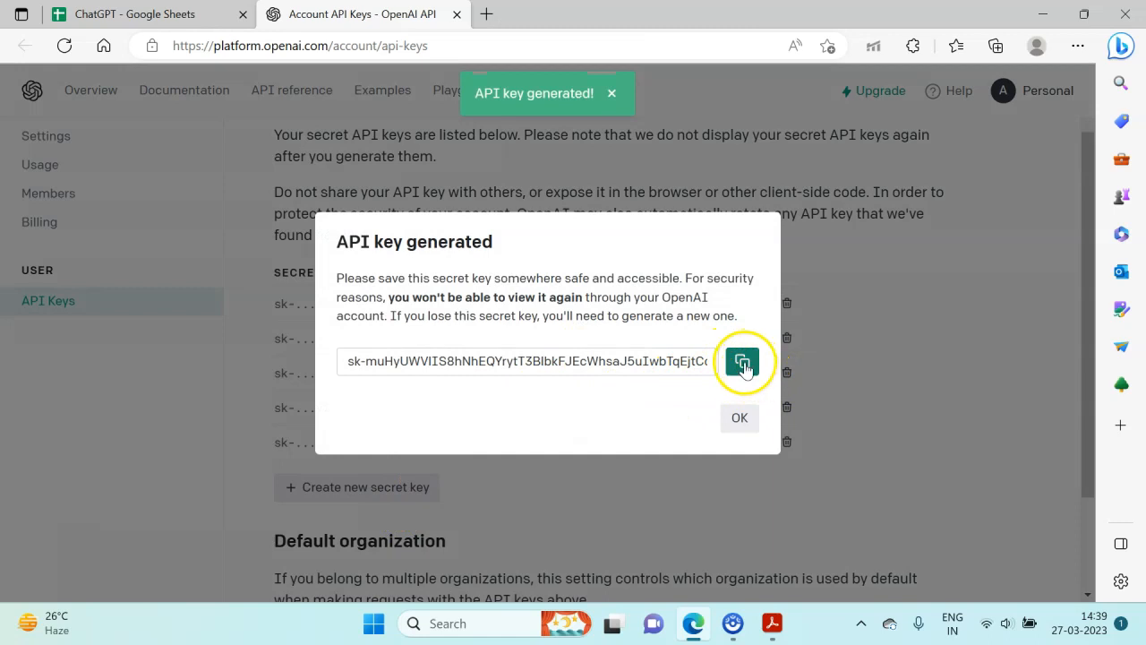
pyautogui.click(742, 414)
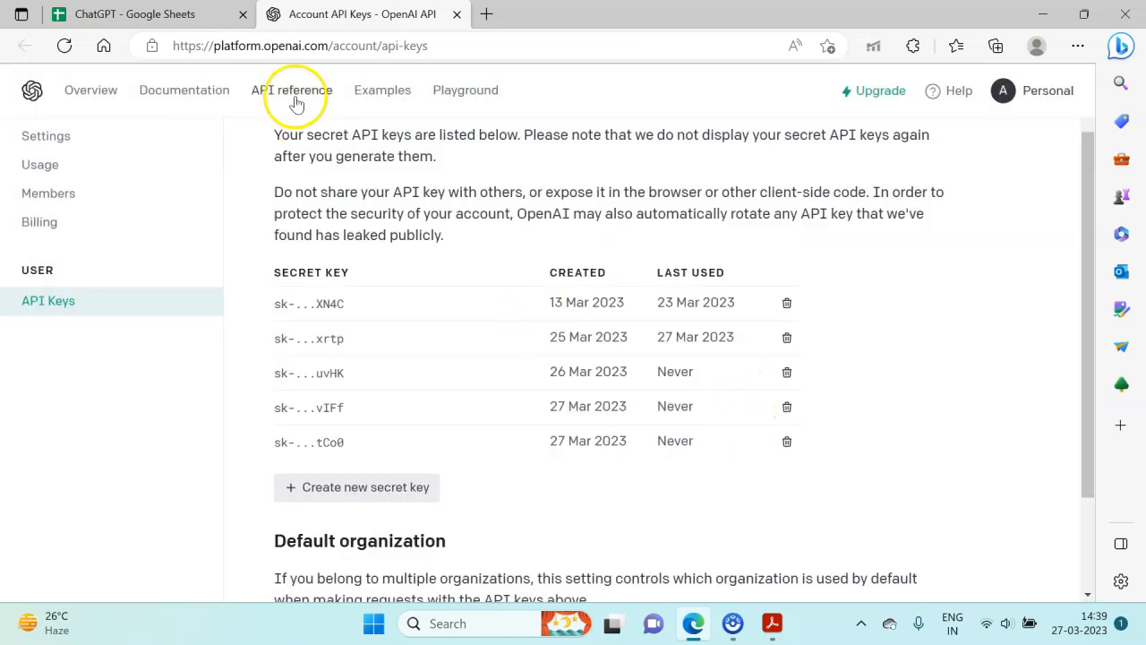
# - Return to the ChatGPT spreadsheet and cancel the API key dialog without entering a new key
pyautogui.click(173, 8)
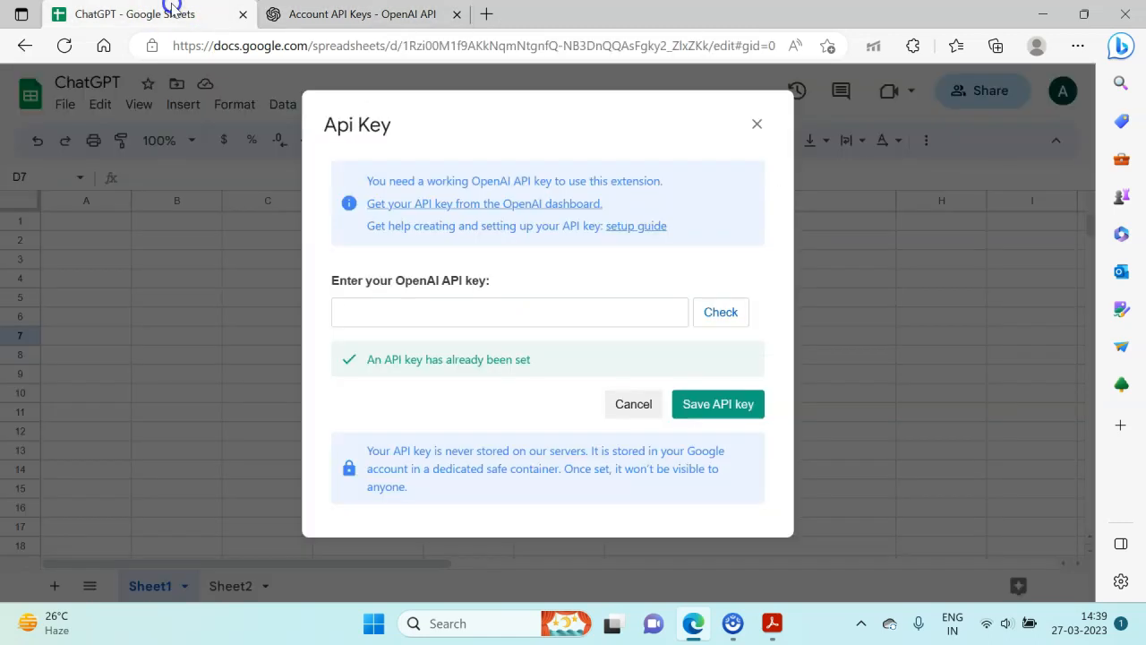
pyautogui.click(411, 311)
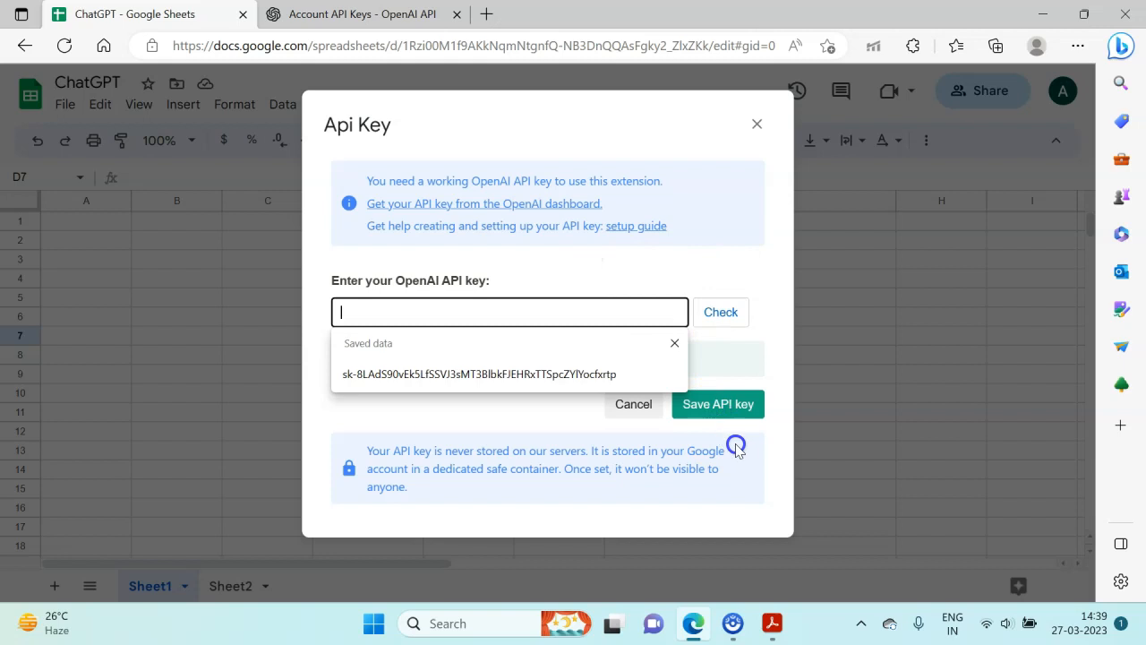
pyautogui.click(758, 475)
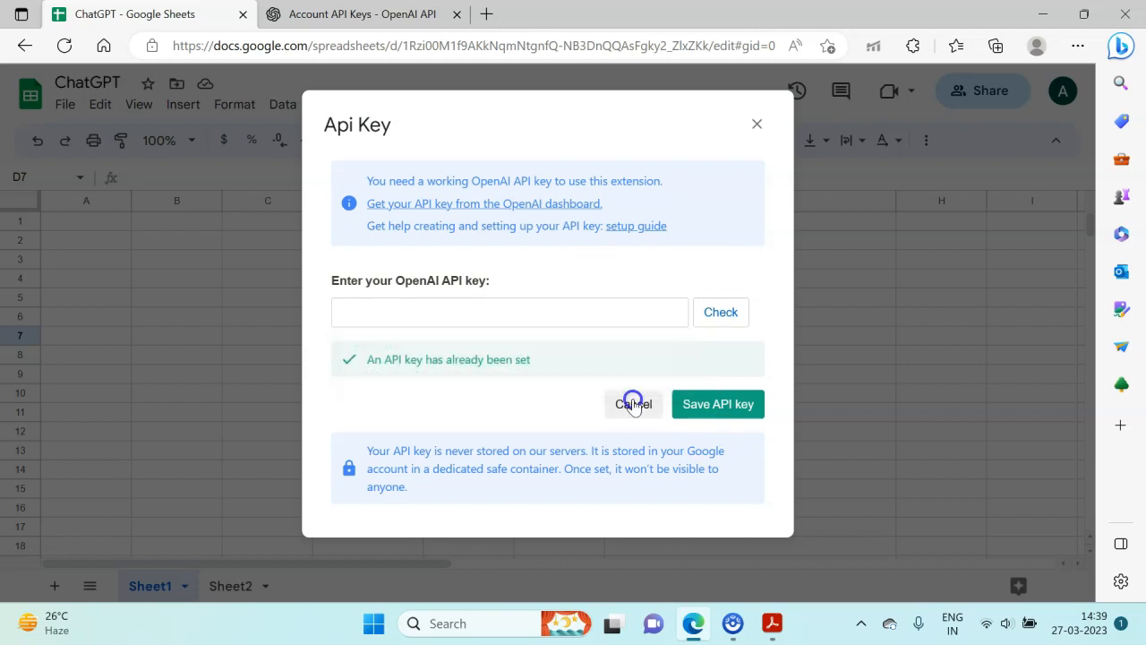
pyautogui.click(633, 404)
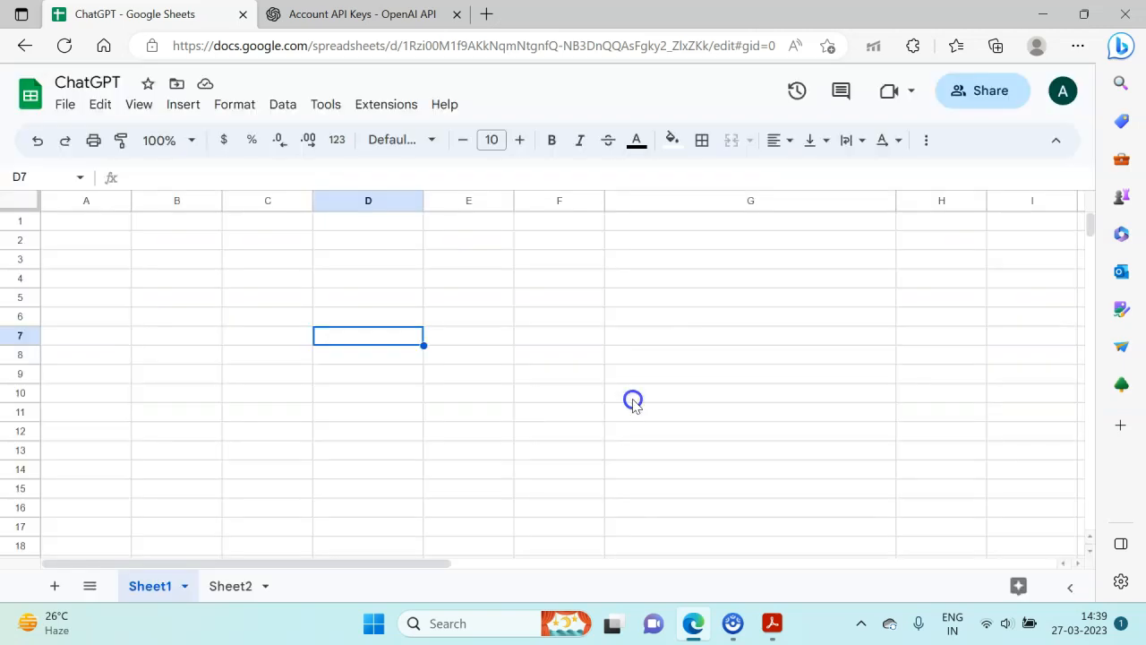
# - Enable the GPT functions of GPT for Sheets and Docs in this spreadsheet and dismiss the confirmation
pyautogui.click(381, 105)
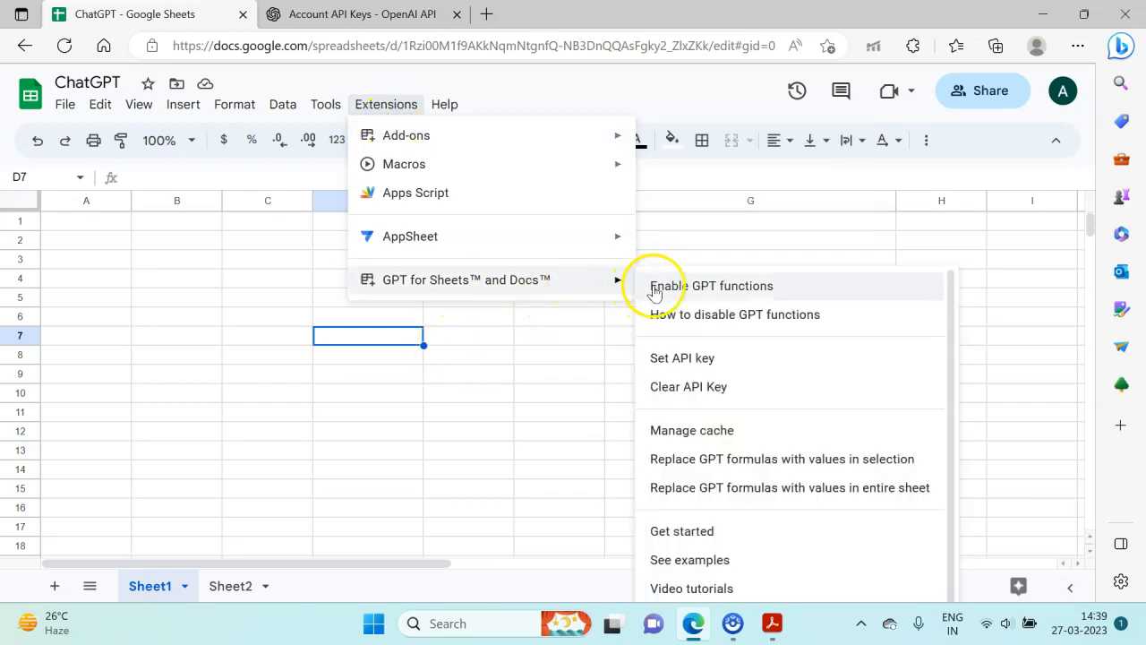
pyautogui.click(654, 289)
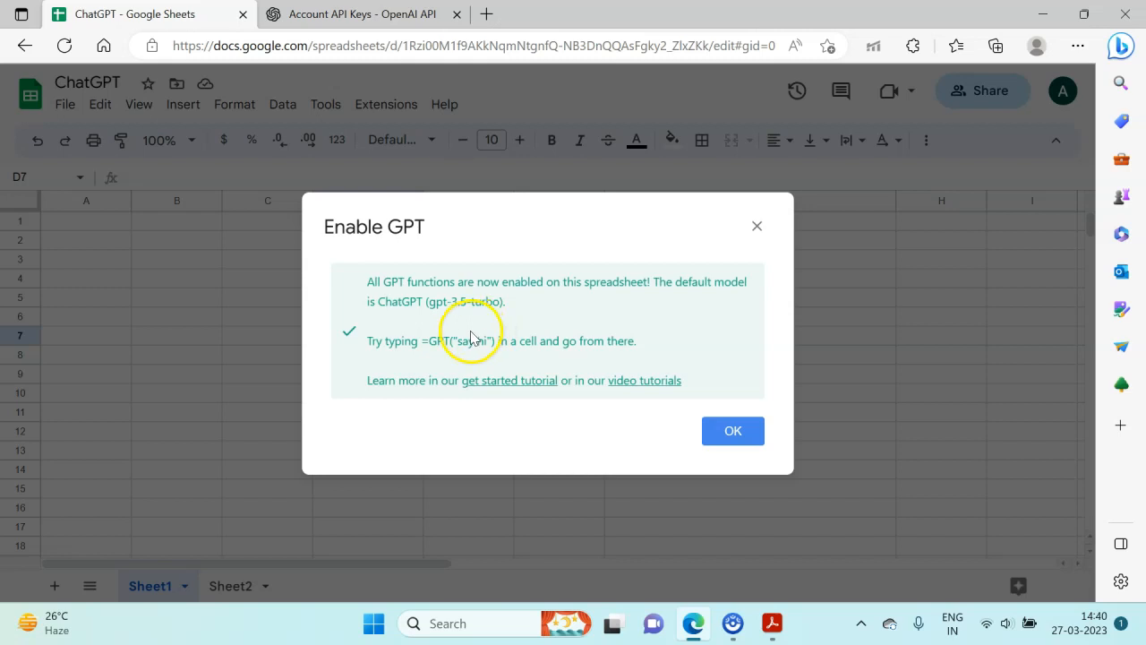
pyautogui.click(731, 430)
# - Start a formula with =gpt in cell D5 to view the available GPT functions, and clear the entry
pyautogui.click(350, 302)
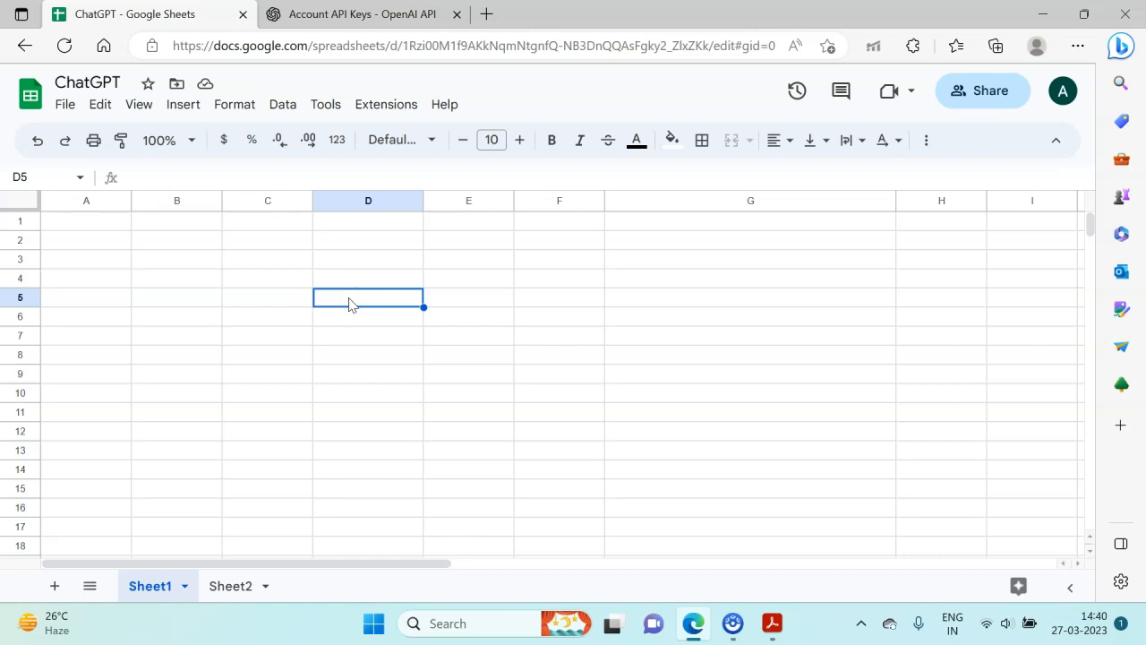
pyautogui.write('=')
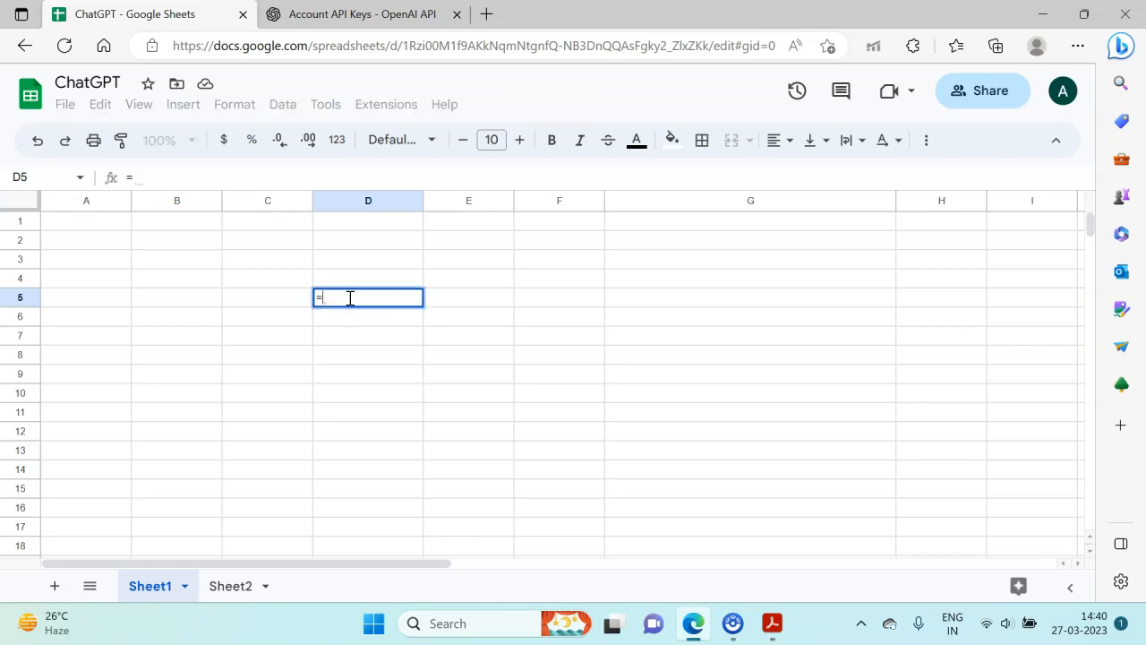
pyautogui.write('gpt')
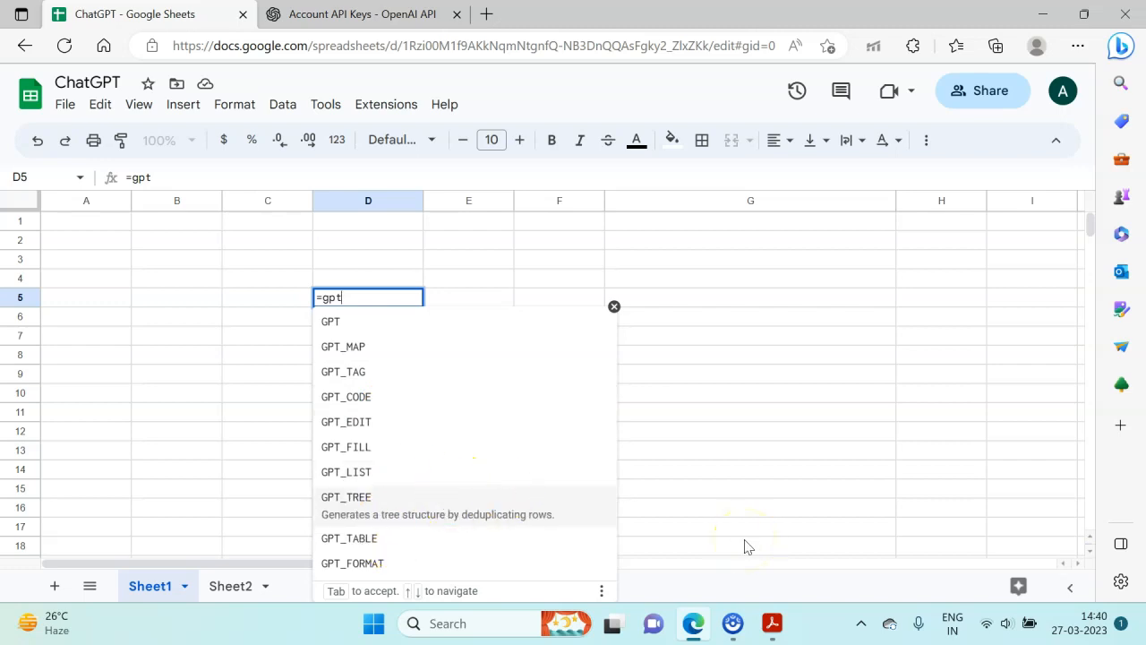
pyautogui.press('BackSpace')
pyautogui.press('BackSpace')
pyautogui.press('BackSpace')
pyautogui.press('BackSpace')
# - Enter the formula =gpt("write one line on India") in cell D5
pyautogui.write('=gp')
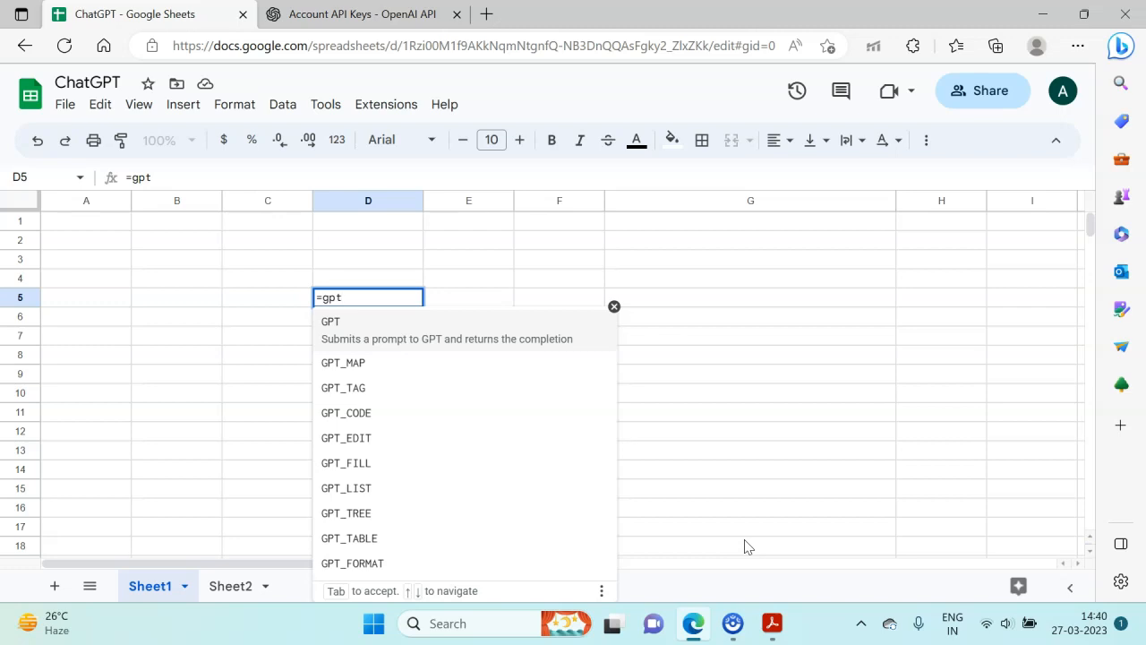
pyautogui.write('t("w')
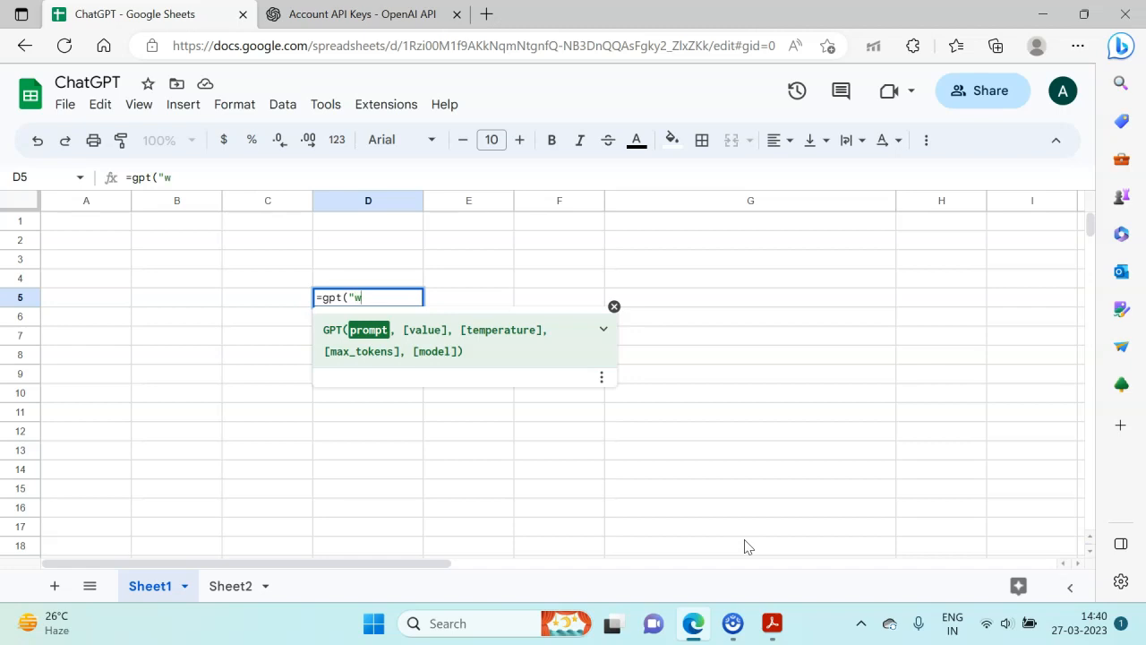
pyautogui.press('BackSpace')
pyautogui.write('write one line ')
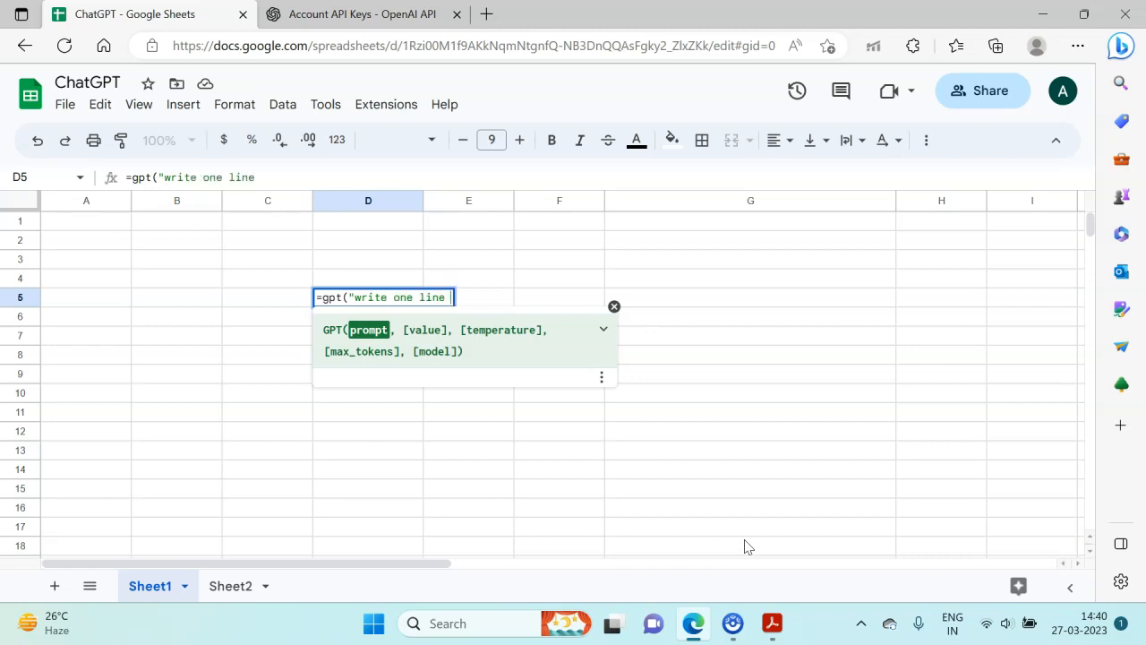
pyautogui.write('on Ind')
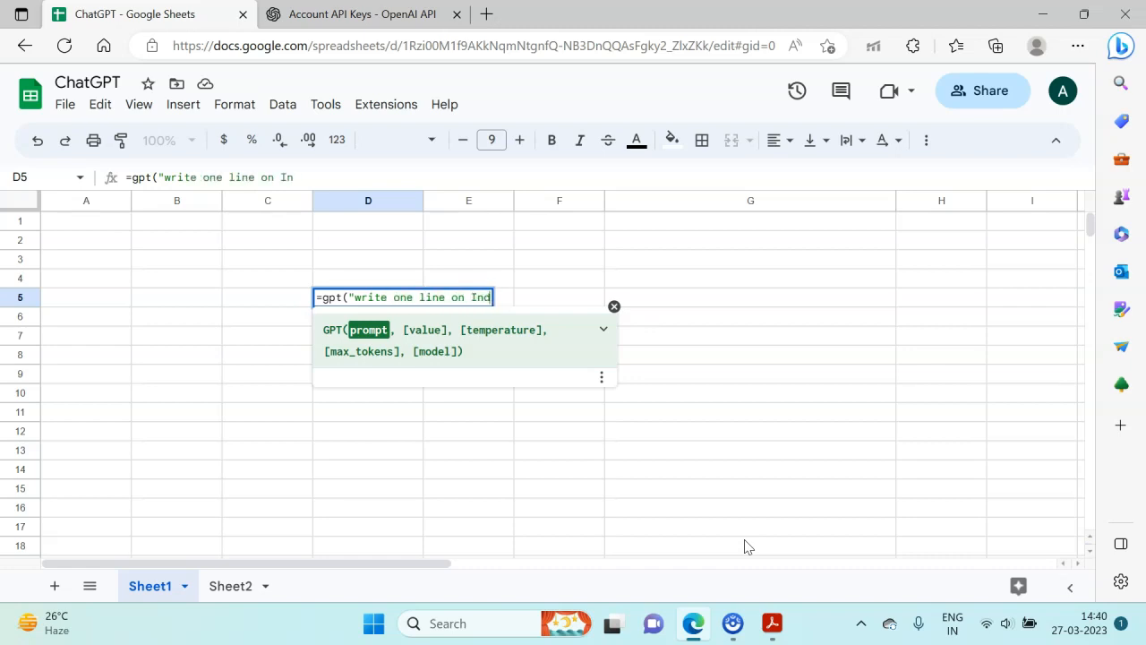
pyautogui.write('ia")')
pyautogui.press('Return')
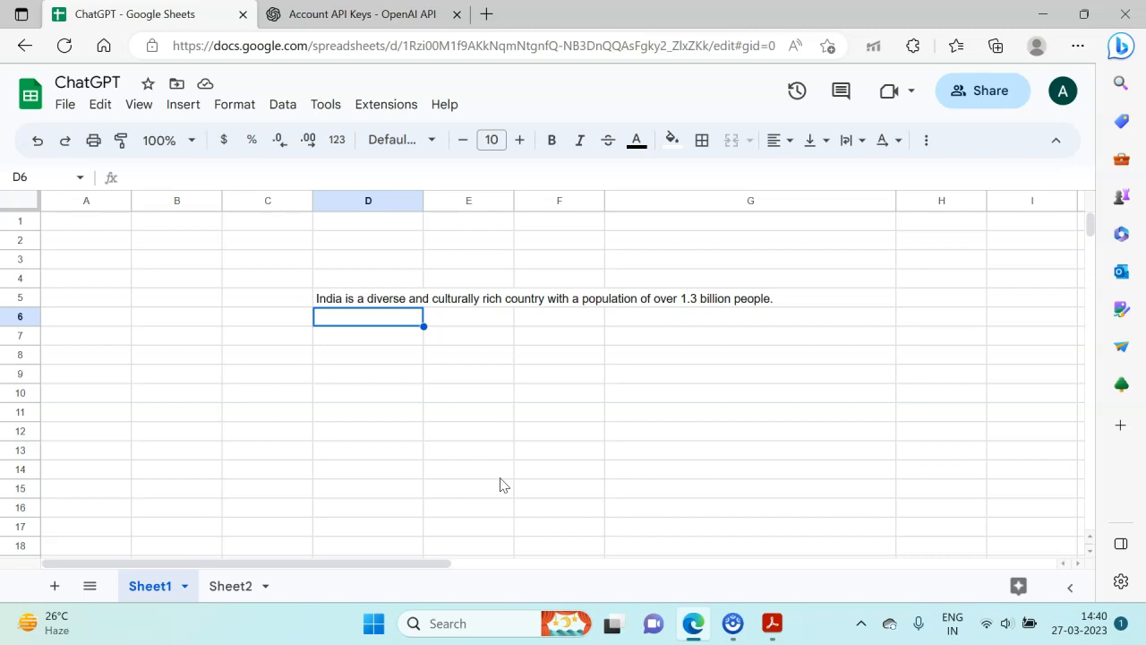
pyautogui.press('Down')
pyautogui.press('Up')
pyautogui.press('Up')
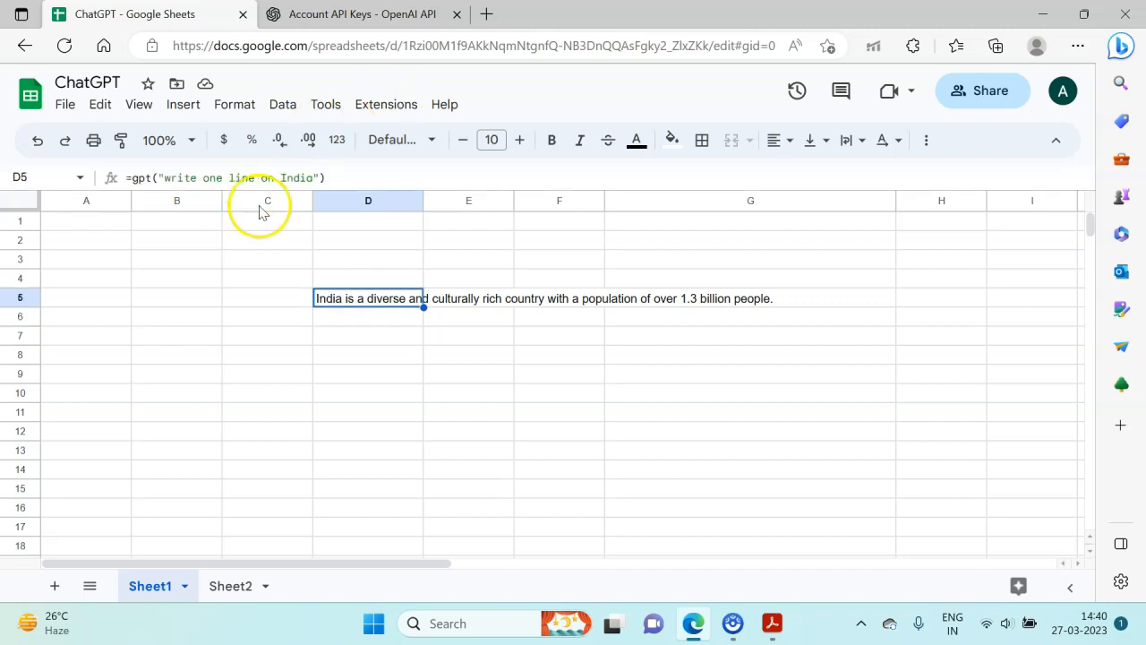
# - Enter the prompt text "write a line on India" in cell D7
pyautogui.click(380, 339)
pyautogui.write('write a line on India')
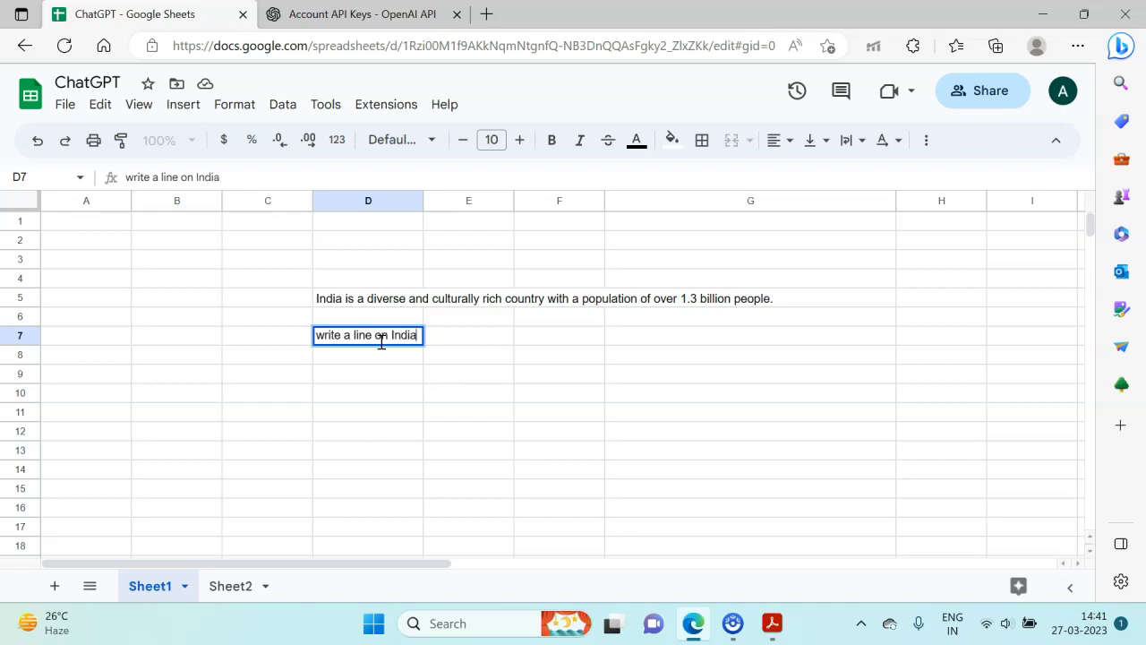
pyautogui.press('Return')
# - Enter the formula =gpt(D7) in cell E9, taking its prompt from the cell reference
pyautogui.press('Down')
pyautogui.press('Right')
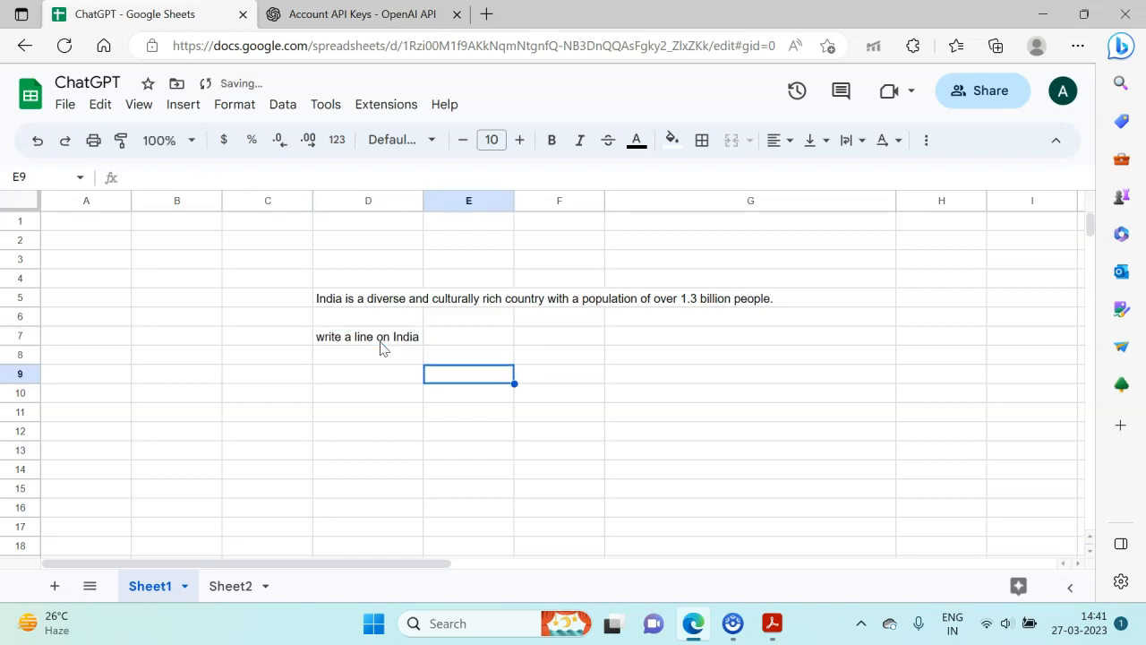
pyautogui.write('=f')
pyautogui.press('BackSpace')
pyautogui.write('gpt(')
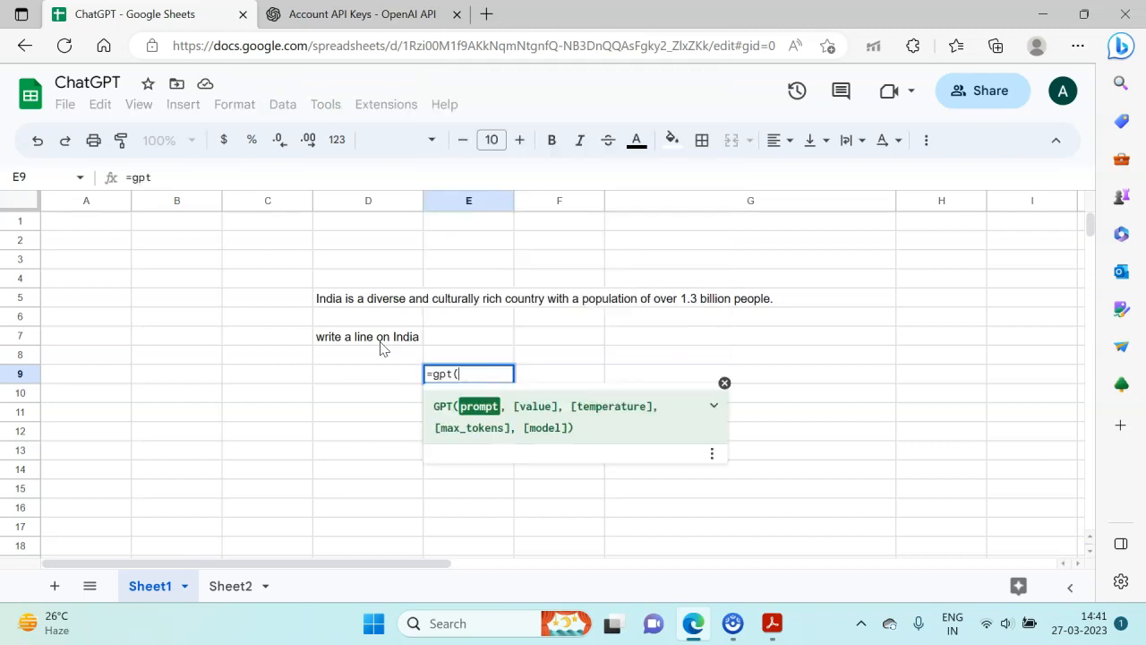
pyautogui.click(381, 348)
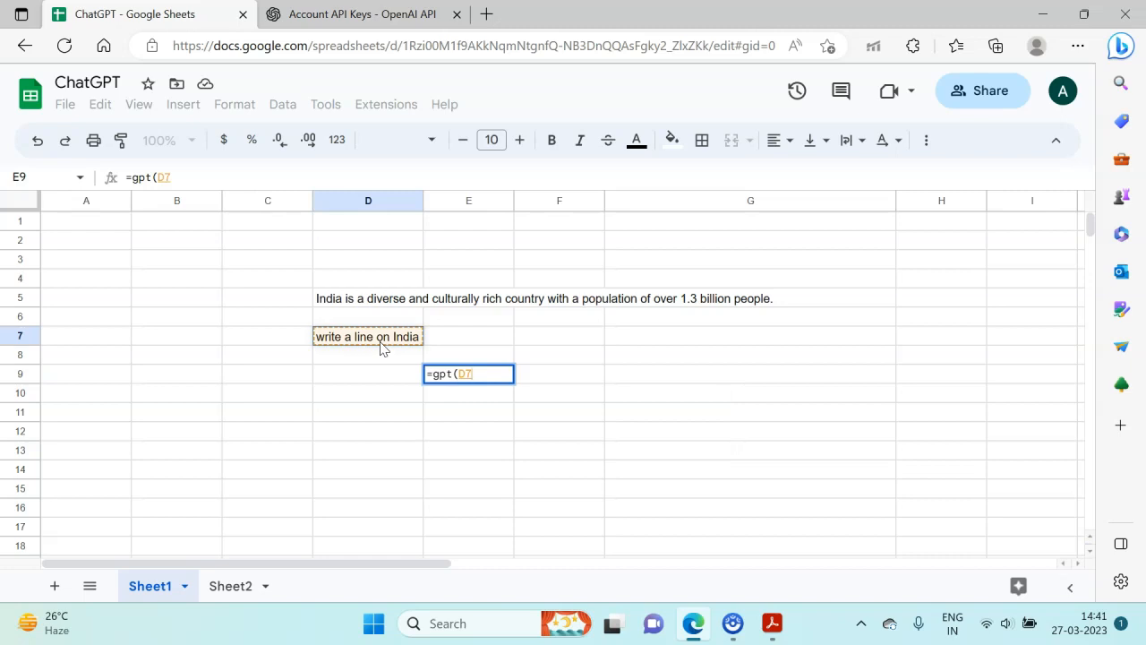
pyautogui.write(')')
pyautogui.press('Return')
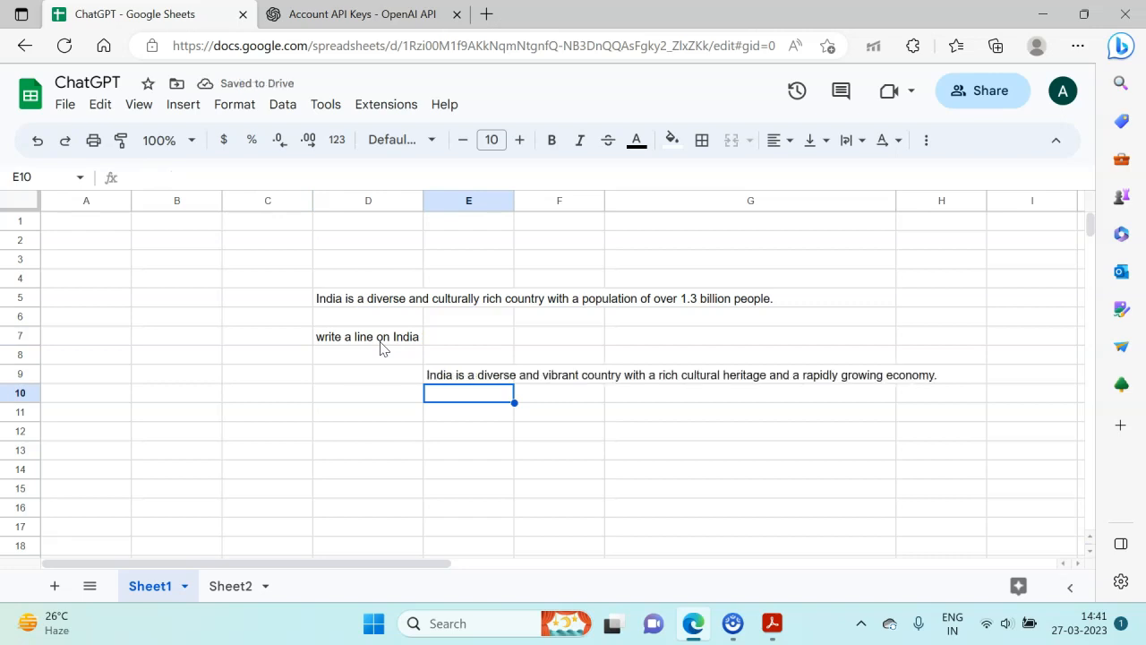
# - Compare the GPT formula in cell E9 with the one in cell D5
pyautogui.press('Up')
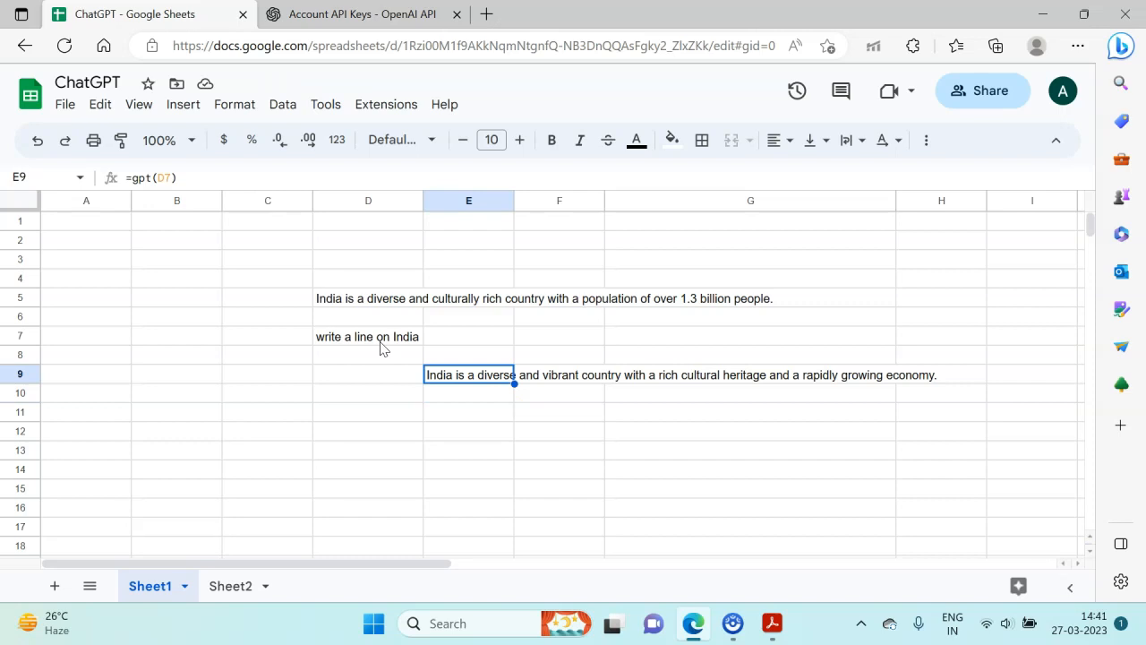
pyautogui.press('Down')
pyautogui.press('Up')
pyautogui.press('Up')
pyautogui.press('Up')
pyautogui.press('Up')
pyautogui.press('Up')
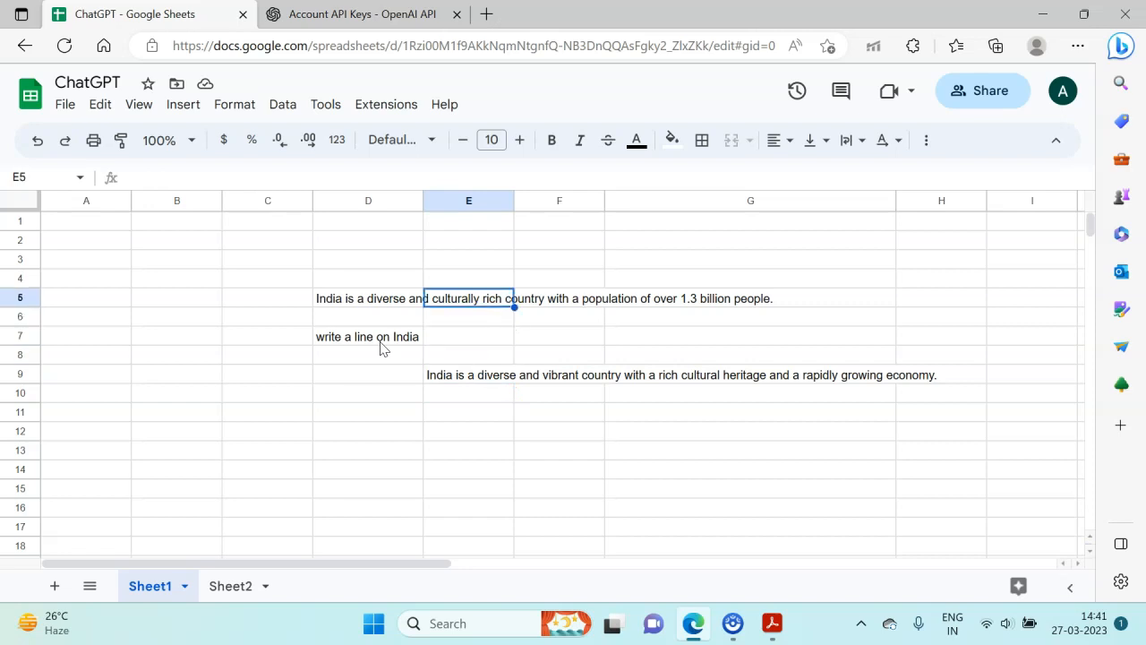
pyautogui.press('Left')
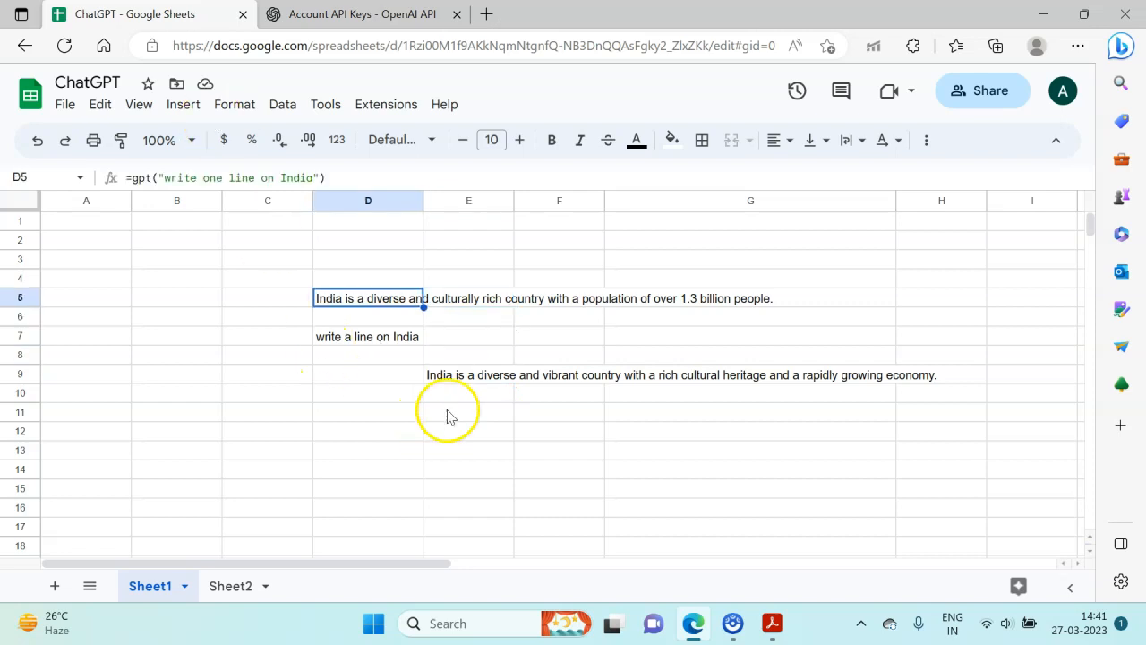
pyautogui.moveTo(485, 361); pyautogui.dragTo(482, 374)
pyautogui.click(482, 374)
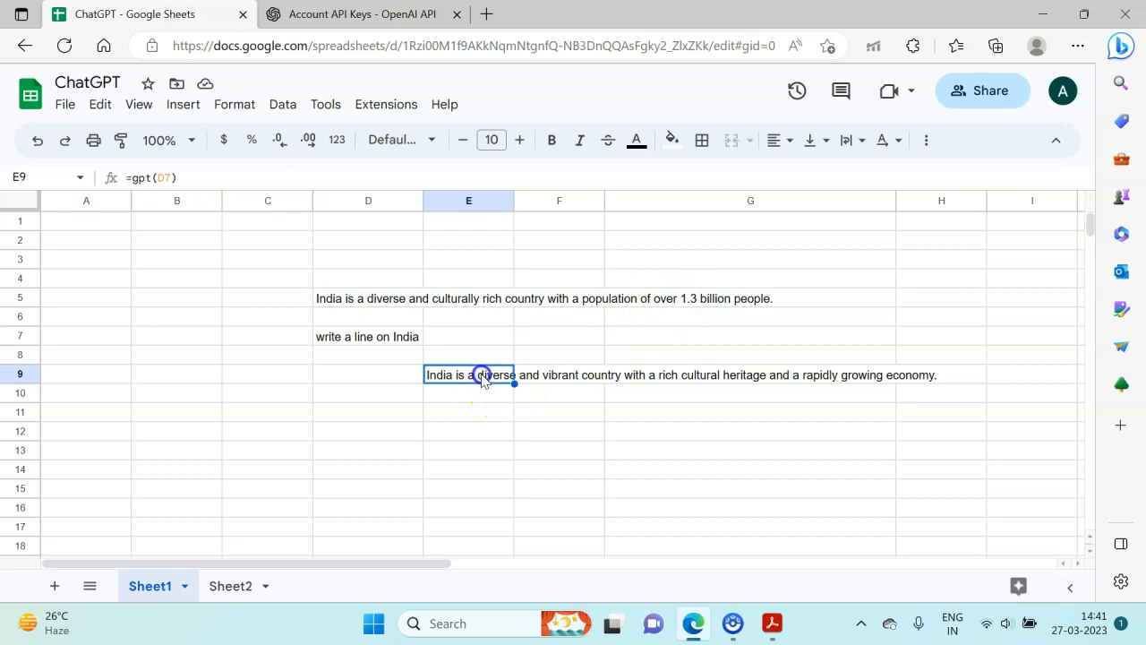
# - Clear the contents of the range D5:E9
pyautogui.click(324, 450)
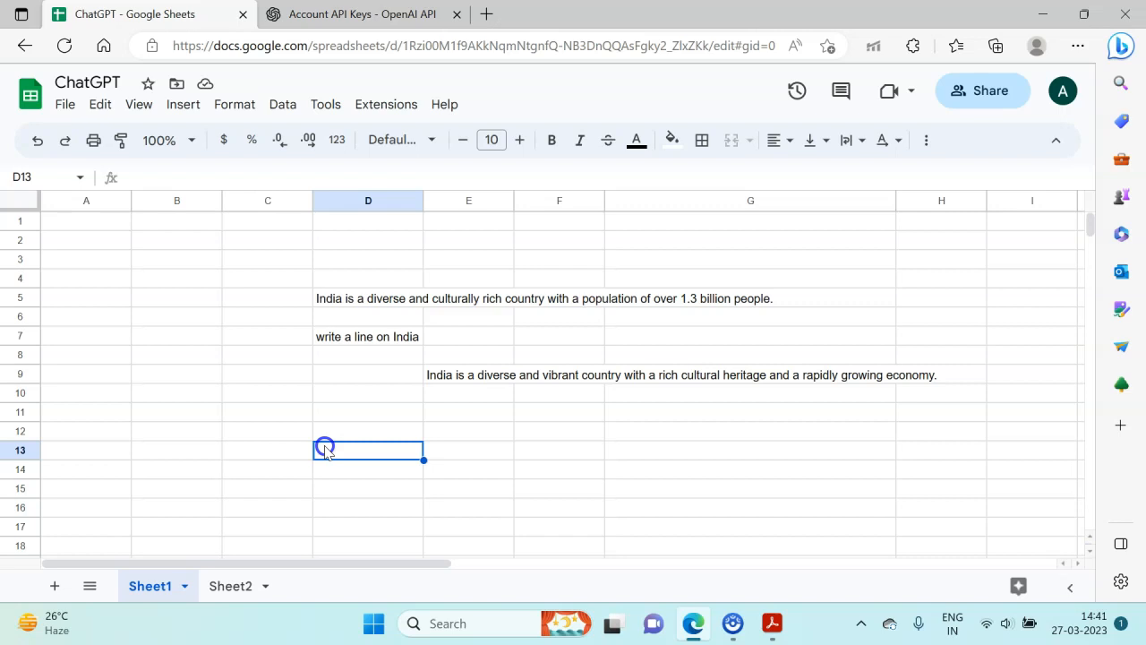
pyautogui.press('Up')
pyautogui.press('Up')
pyautogui.press('Up')
pyautogui.press('Up')
pyautogui.press('Up')
pyautogui.press('Up')
pyautogui.press('Up')
pyautogui.press('Up')
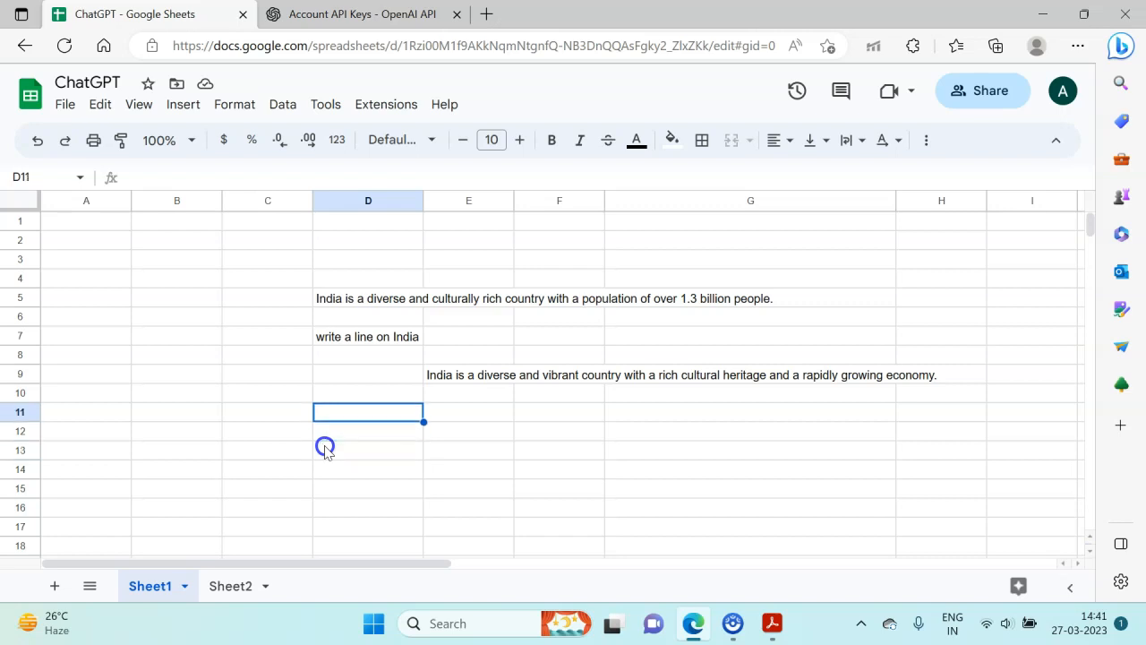
pyautogui.hotkey('shift', 'Down')
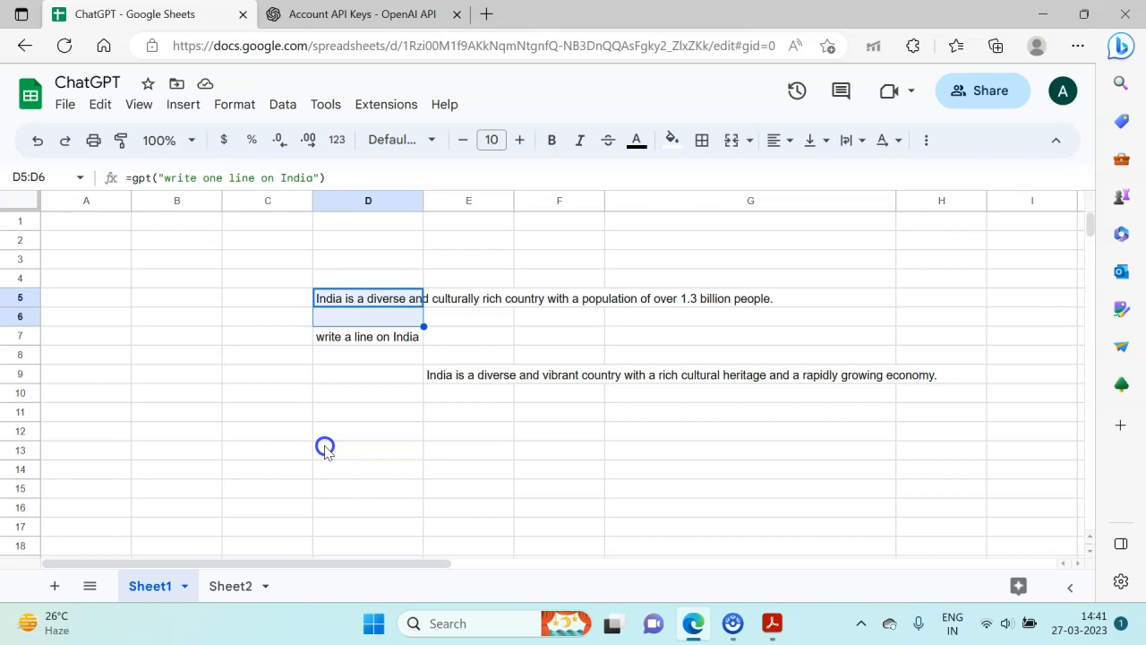
pyautogui.hotkey('shift', 'Down')
pyautogui.hotkey('shift', 'Down')
pyautogui.hotkey('shift', 'Down')
pyautogui.hotkey('shift', 'Right')
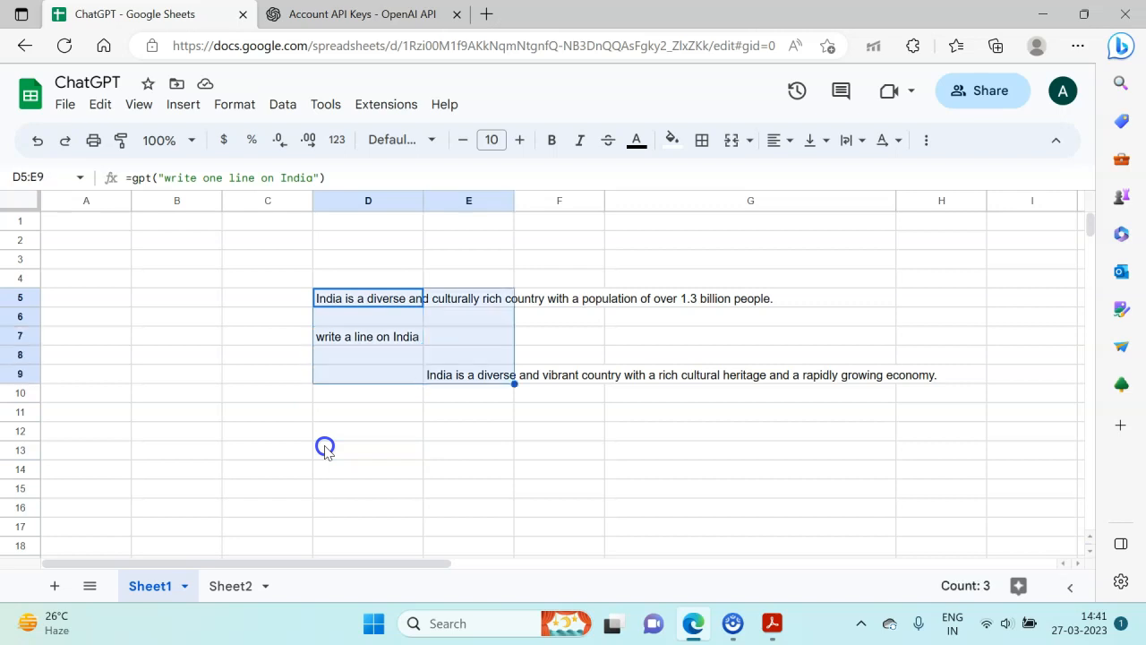
pyautogui.press('Delete')
# - Enter the prompt text "write a line on India" in cell D6
pyautogui.press('Down')
pyautogui.press('Left')
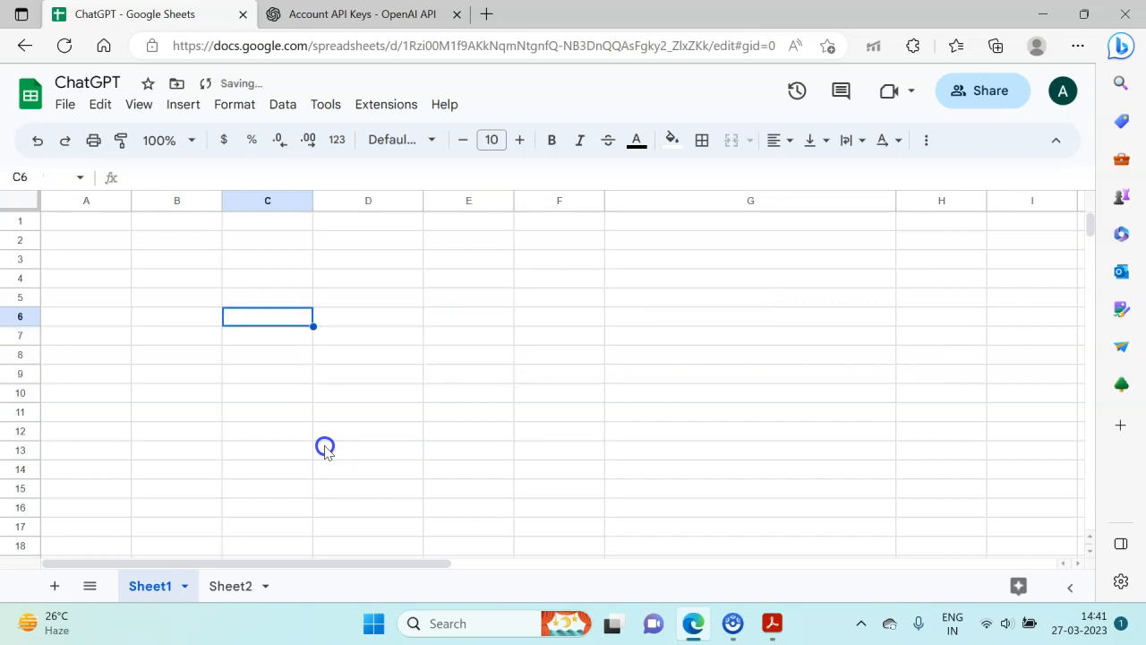
pyautogui.press('Right')
pyautogui.write('write a line on Ind')
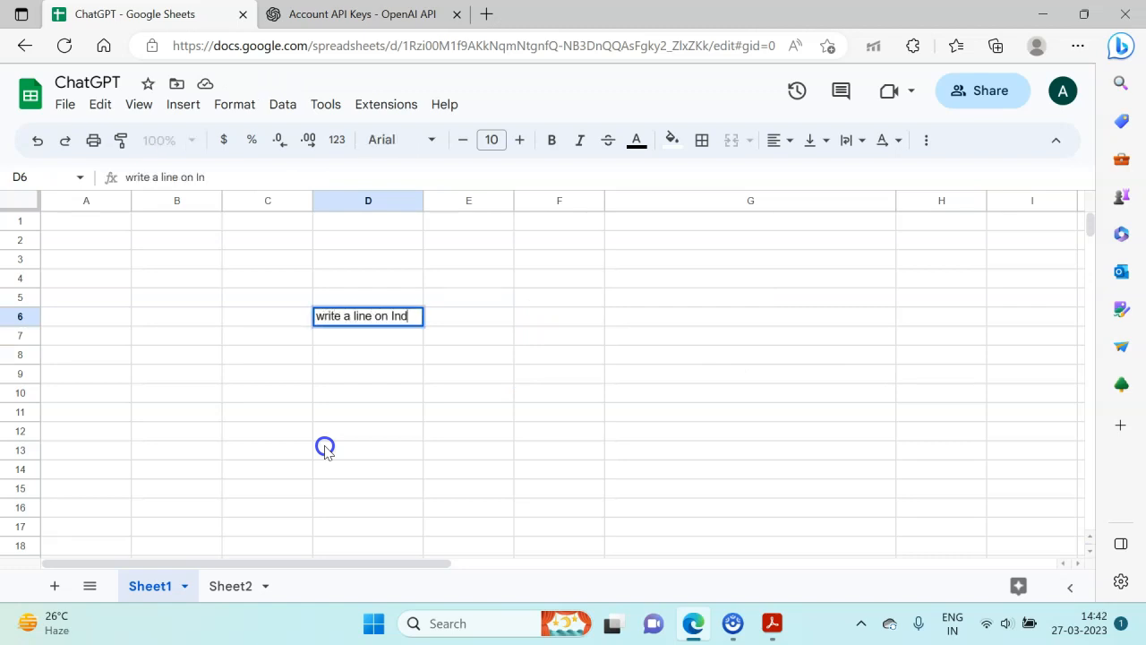
pyautogui.write('ia')
pyautogui.press('Return')
# - Enter the additional instruction "include history" in cell D7
pyautogui.write('be')
pyautogui.press('BackSpace')
pyautogui.press('BackSpace')
pyautogui.press('BackSpace')
pyautogui.write('include h')
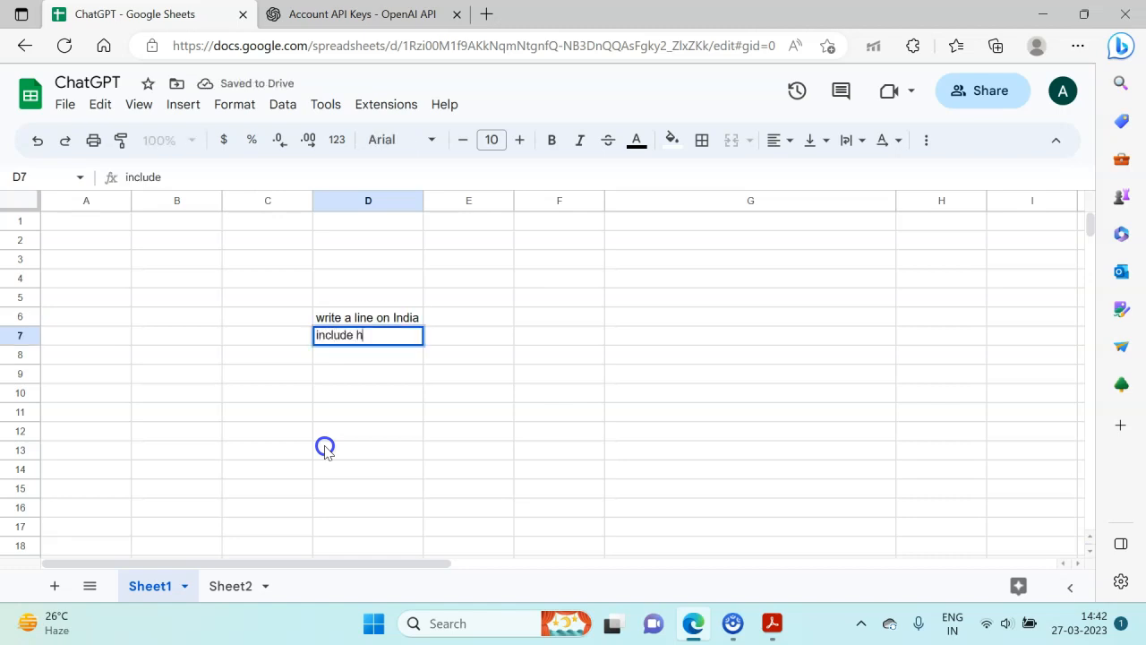
pyautogui.write('istory')
pyautogui.press('Return')
pyautogui.press('Return')
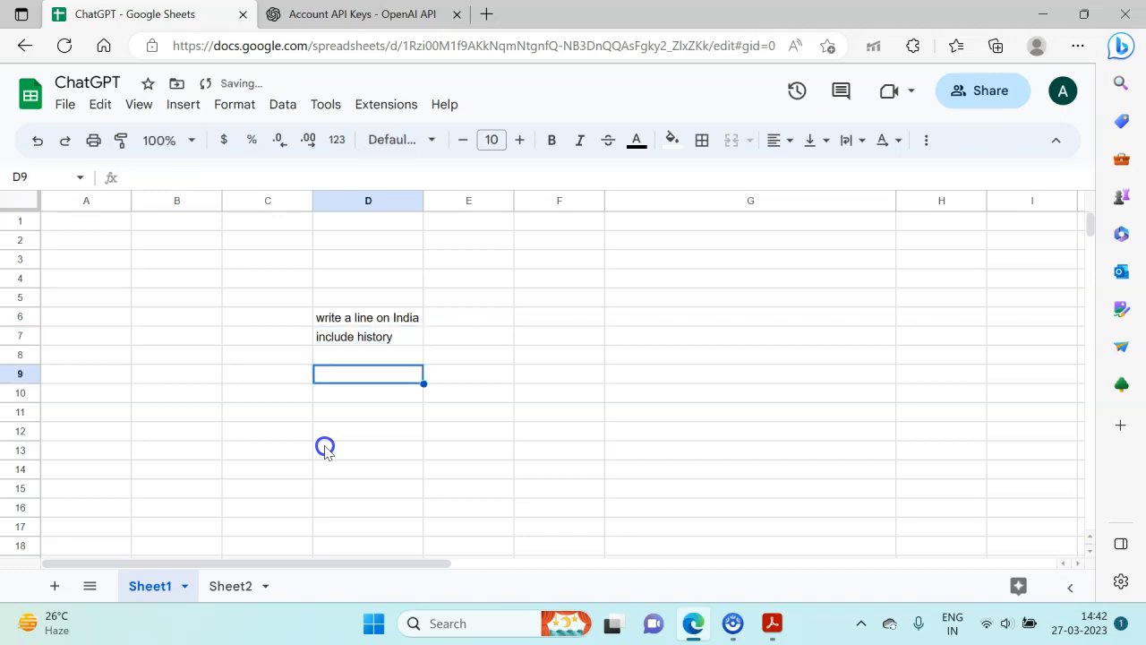
# - Enter a GPT formula in cell D9 that uses the range D6:D7 as its prompt
pyautogui.write('=gpt')
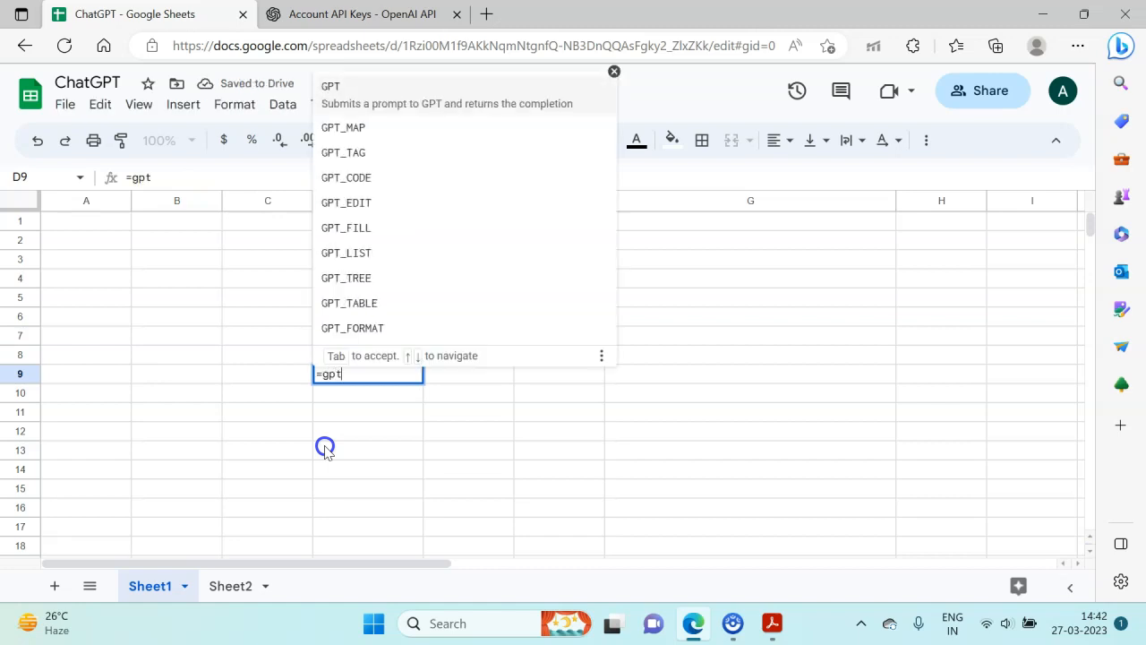
pyautogui.write('(')
pyautogui.press('Up')
pyautogui.press('Up')
pyautogui.press('Up')
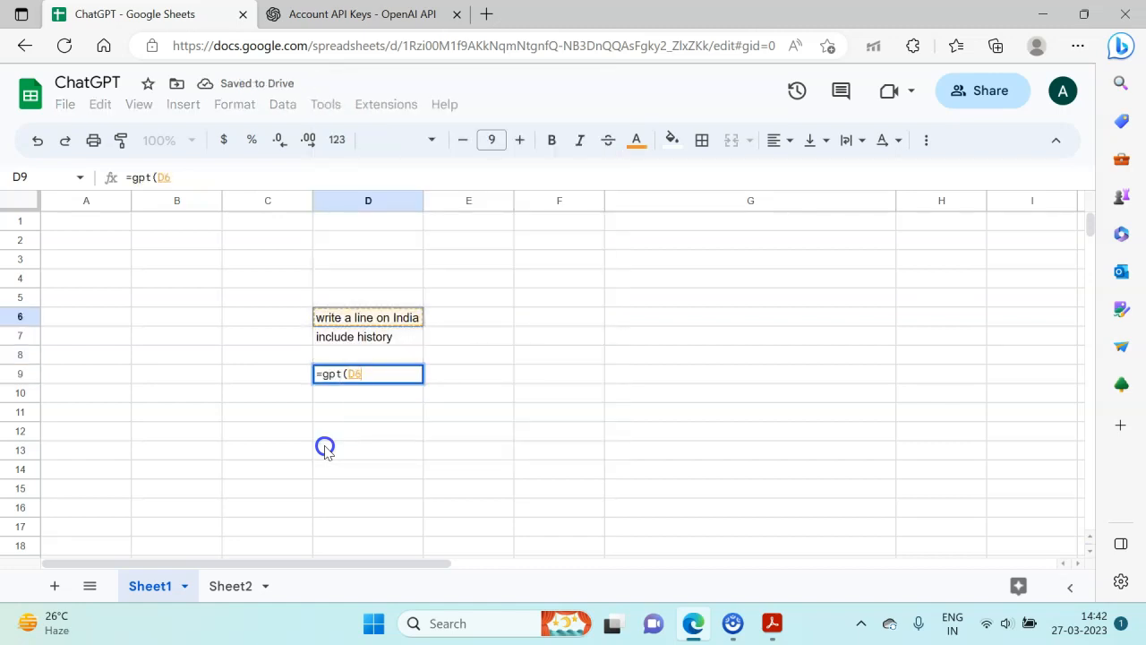
pyautogui.hotkey('shift', 'Down')
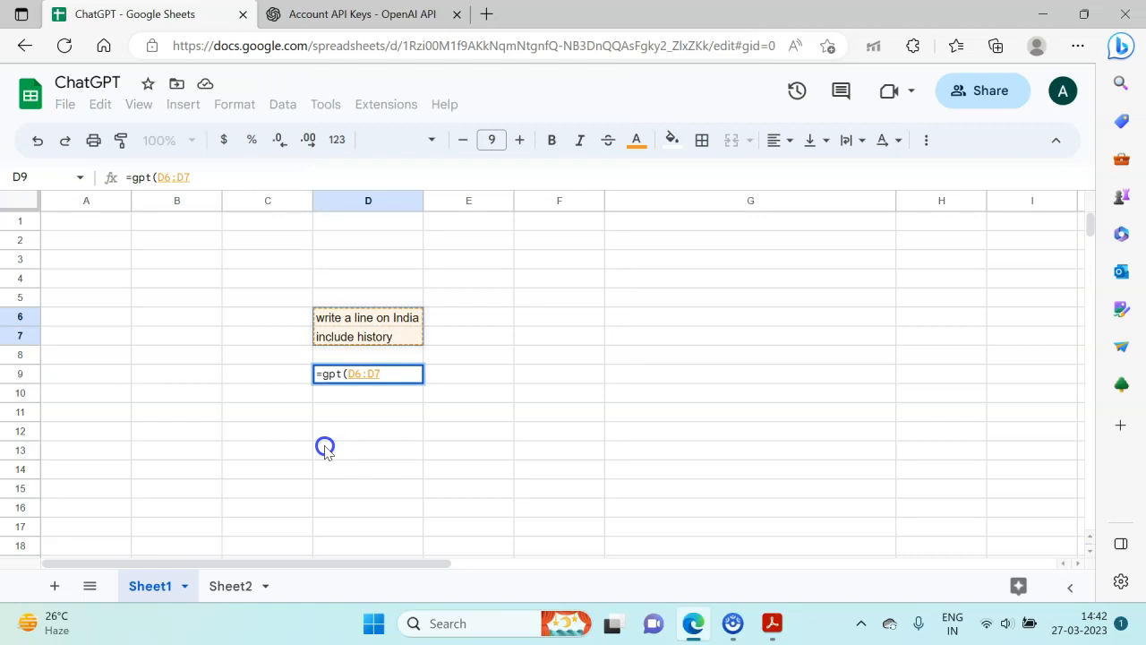
pyautogui.press('Return')
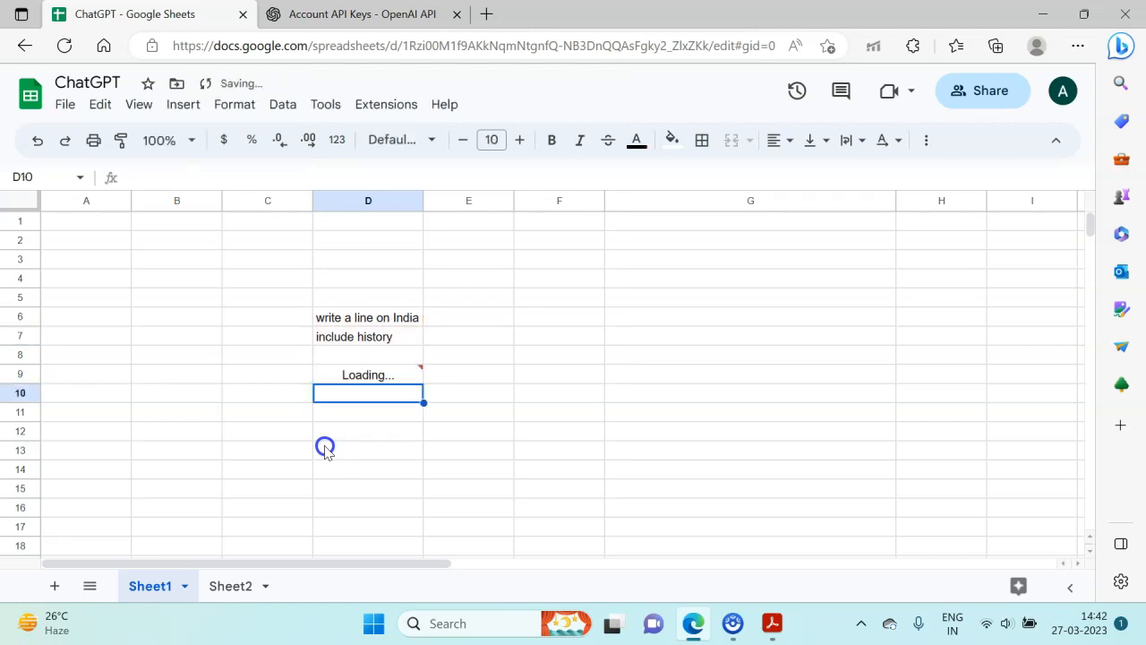
# - Read the full generated text along row 9 and check the formula in D9 against the prompt cells D6 and D7
pyautogui.press('Down')
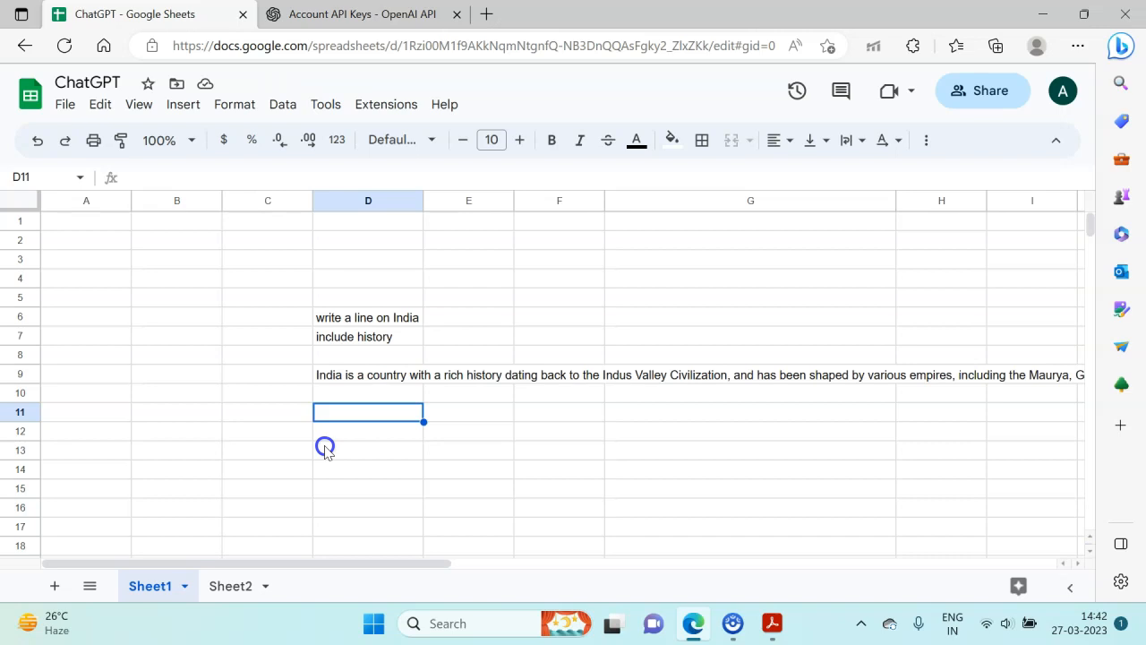
pyautogui.press('Up')
pyautogui.press('Up')
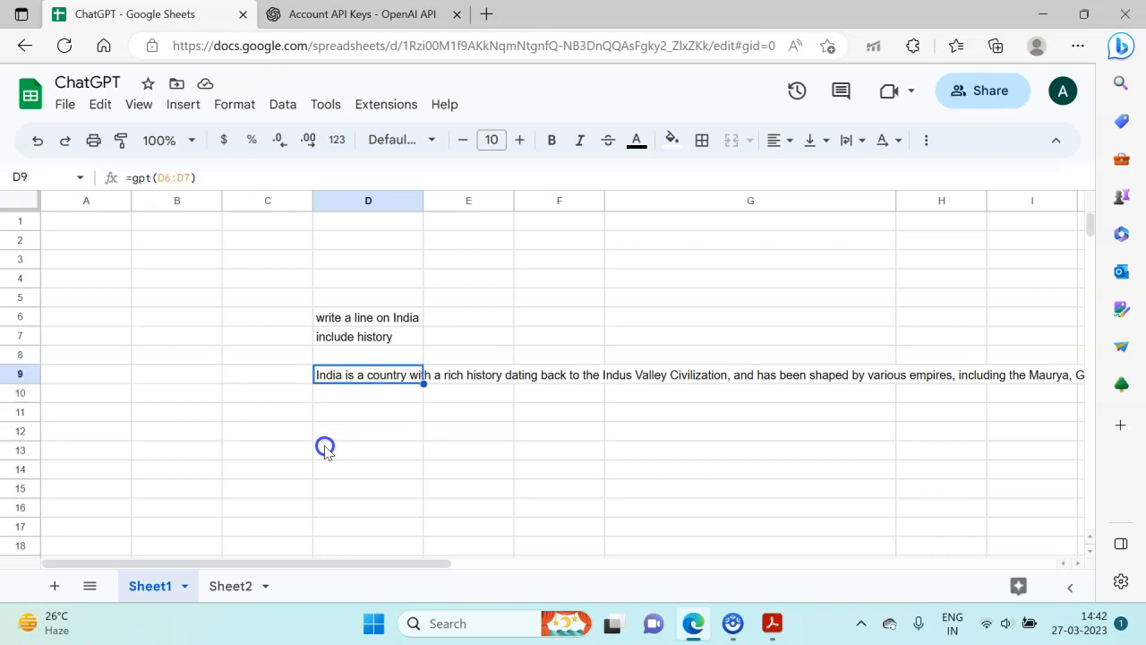
pyautogui.press('Right')
pyautogui.press('Right')
pyautogui.press('Right')
pyautogui.press('Right')
pyautogui.press('Right')
pyautogui.press('Right')
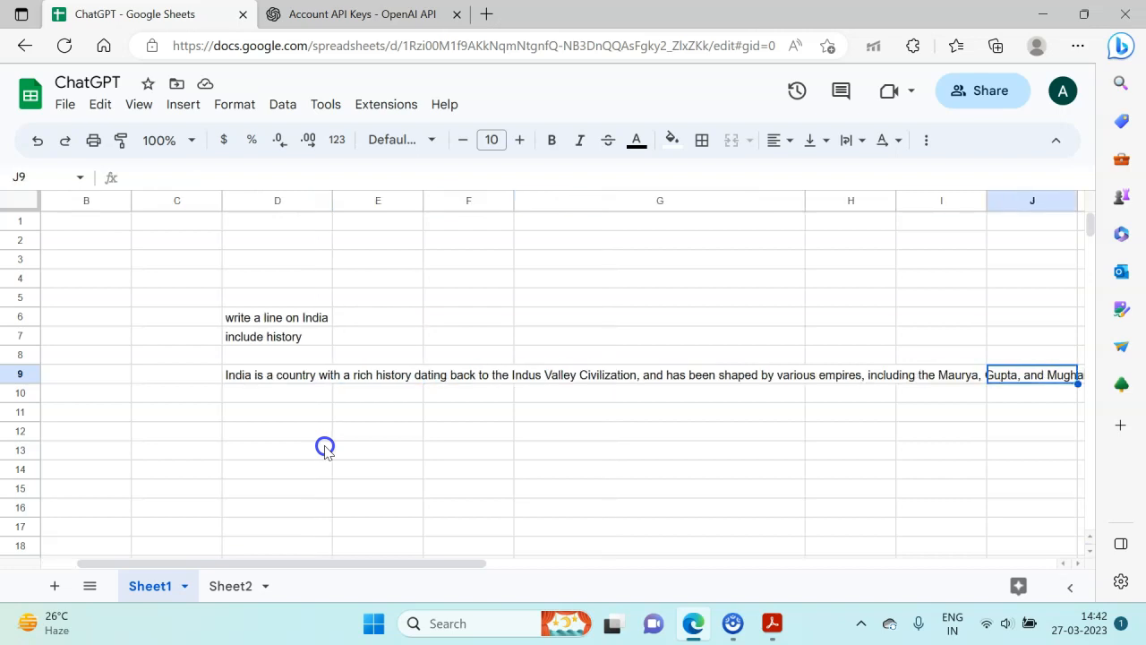
pyautogui.press('Right')
pyautogui.press('Left')
pyautogui.press('Right')
pyautogui.press('Right')
pyautogui.press('Right')
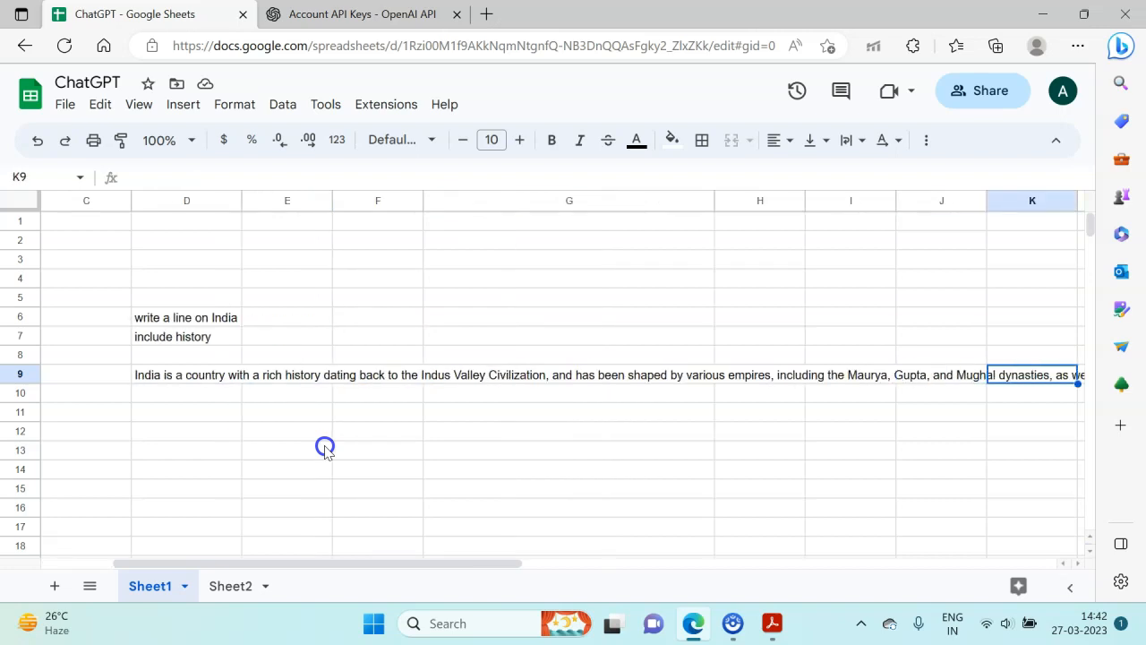
pyautogui.press('Left')
pyautogui.press('Left')
pyautogui.press('Left')
pyautogui.press('Left')
pyautogui.press('Left')
pyautogui.press('Left')
pyautogui.press('Left')
pyautogui.press('Left')
pyautogui.press('Left')
pyautogui.press('Left')
pyautogui.press('Left')
pyautogui.press('Left')
pyautogui.press('Right')
pyautogui.press('Right')
pyautogui.press('Right')
pyautogui.press('Up')
pyautogui.press('Up')
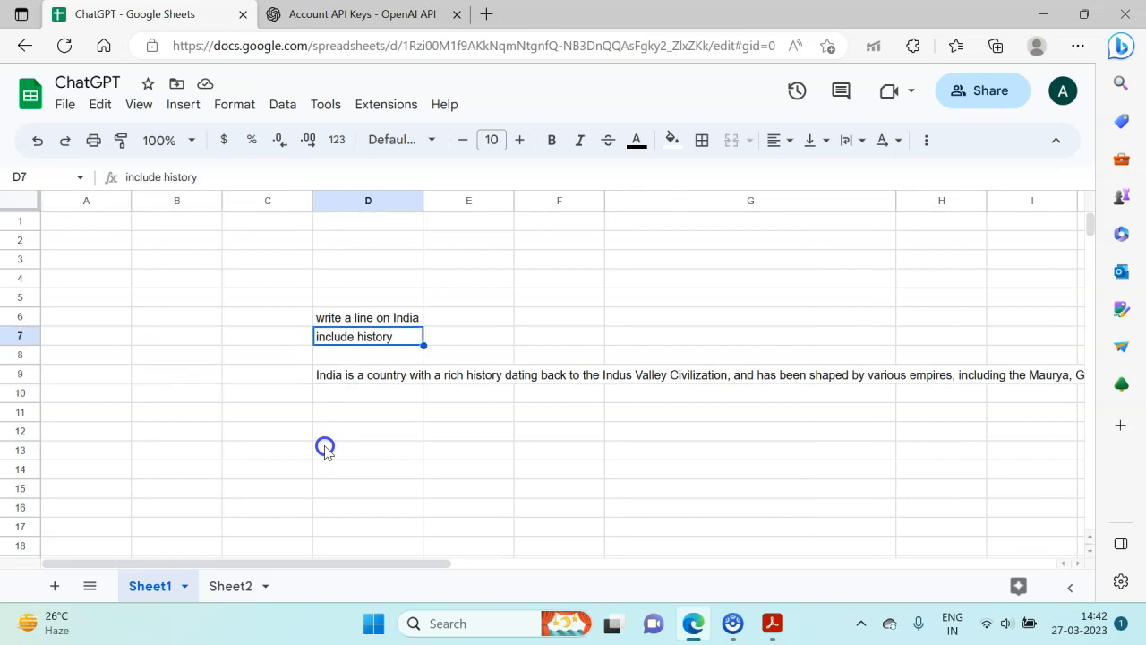
pyautogui.press('Up')
pyautogui.press('Down')
pyautogui.press('Down')
pyautogui.press('Down')
pyautogui.press('Down')
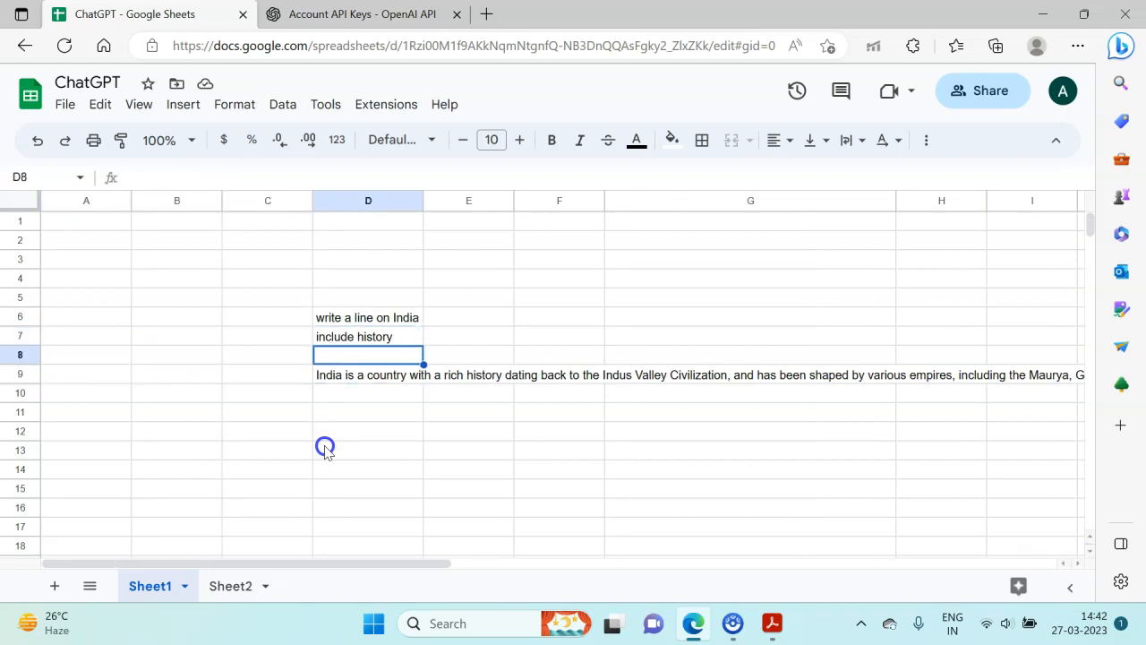
pyautogui.press('Up')
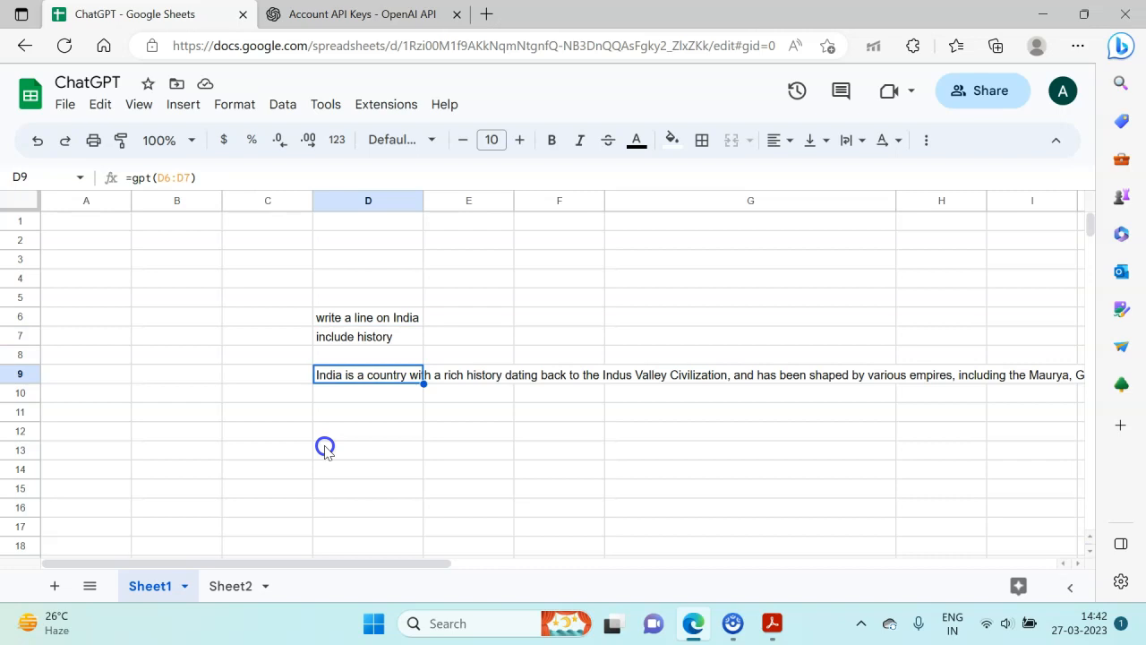
# - Replace the additional instruction in cell D7 with "be creative"
pyautogui.click(218, 182)
pyautogui.press('Return')
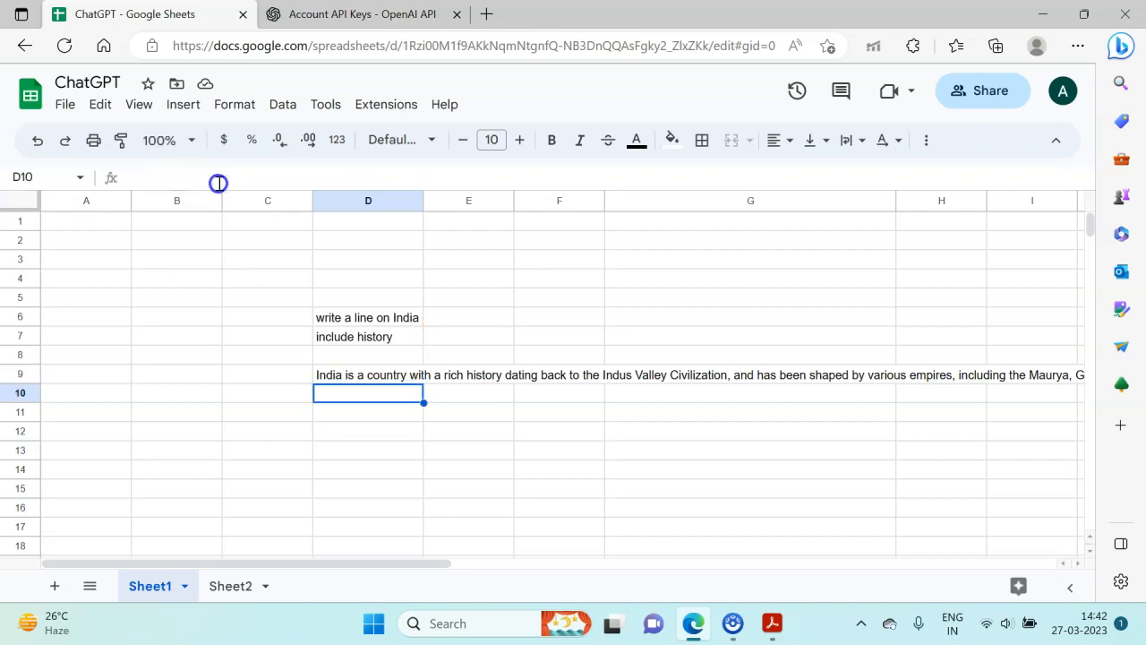
pyautogui.press('Return')
pyautogui.press('Return')
pyautogui.press('Return')
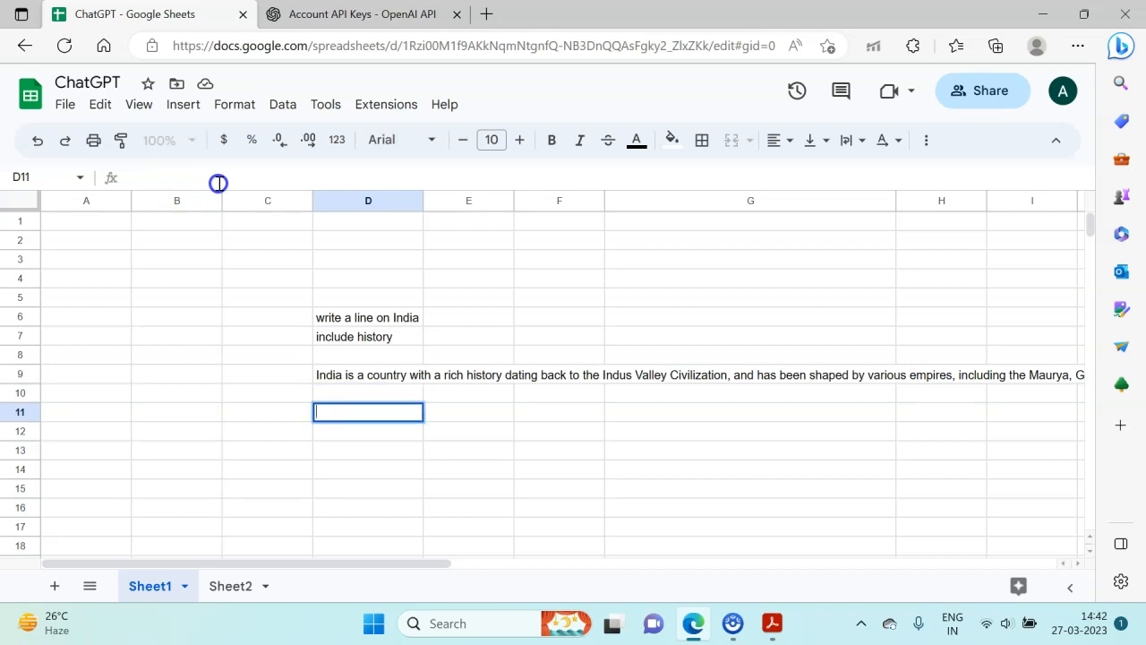
pyautogui.press('Escape')
pyautogui.press('Up')
pyautogui.press('Up')
pyautogui.press('Up')
pyautogui.press('Up')
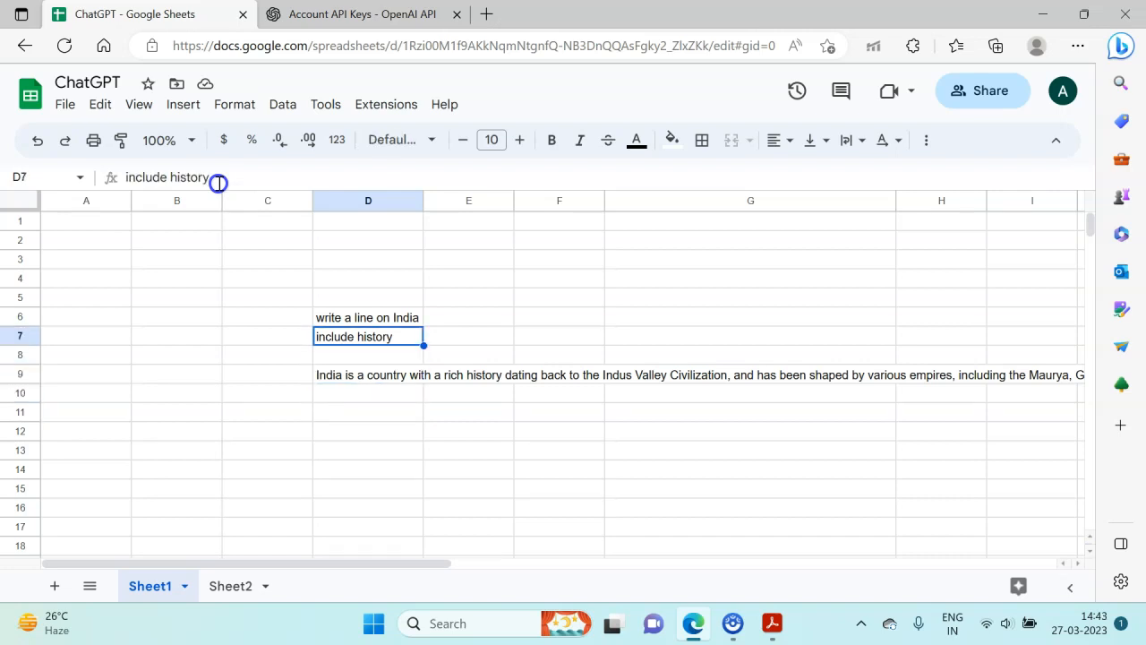
pyautogui.write('be creative')
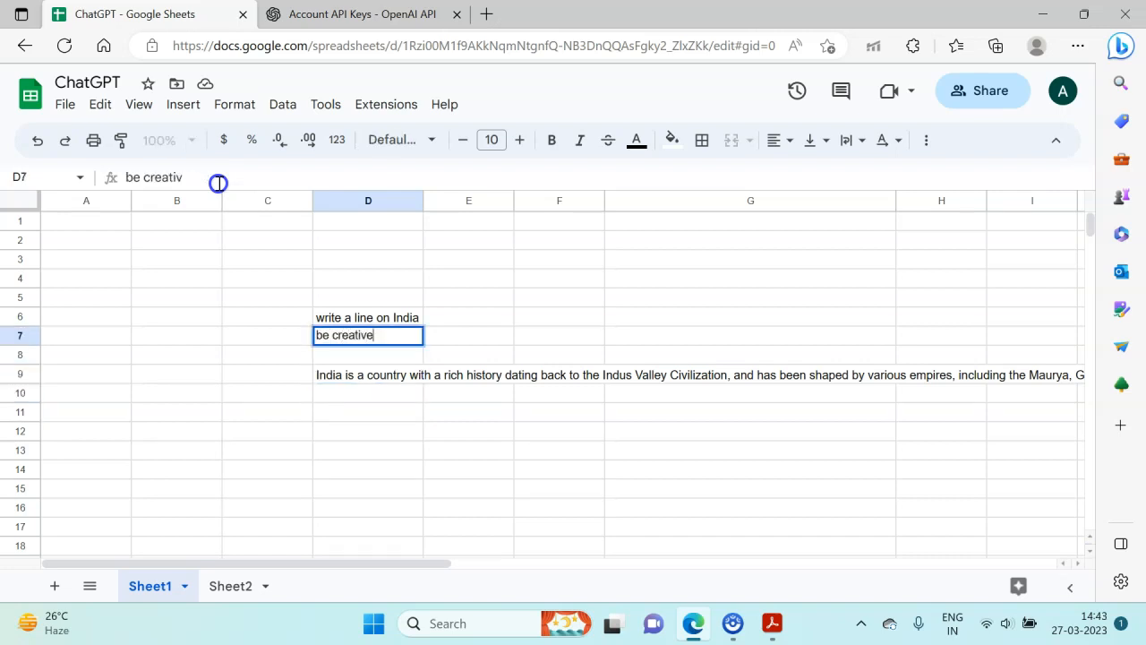
pyautogui.press('Return')
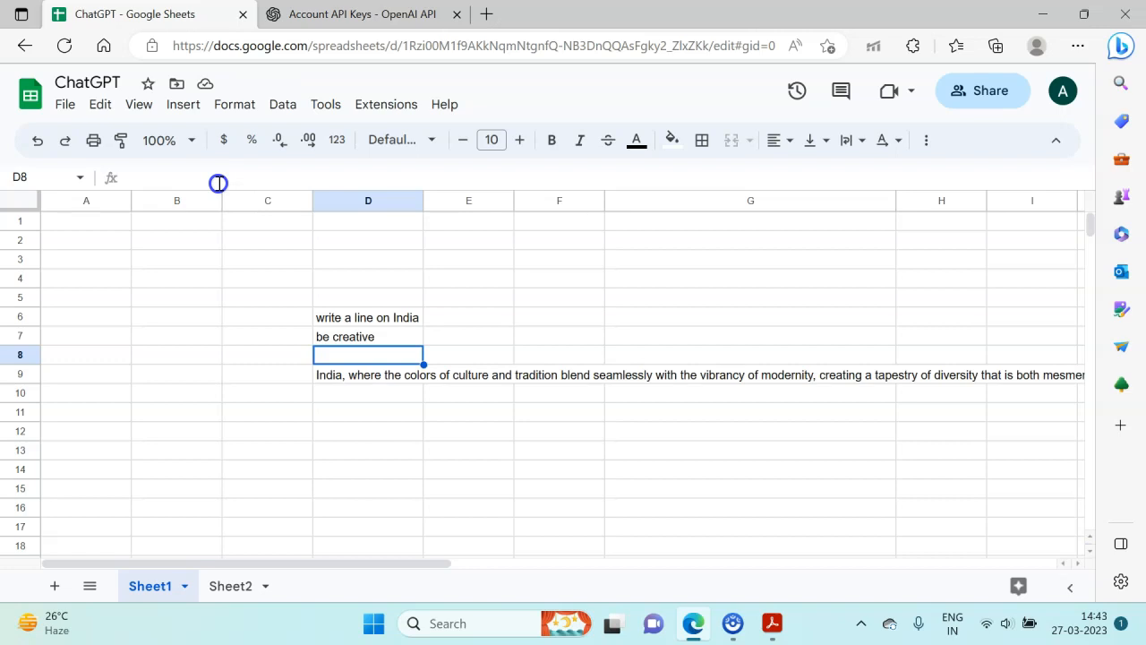
# - Read the full regenerated text along row 9 and check the formula in cell D9
pyautogui.press('Down')
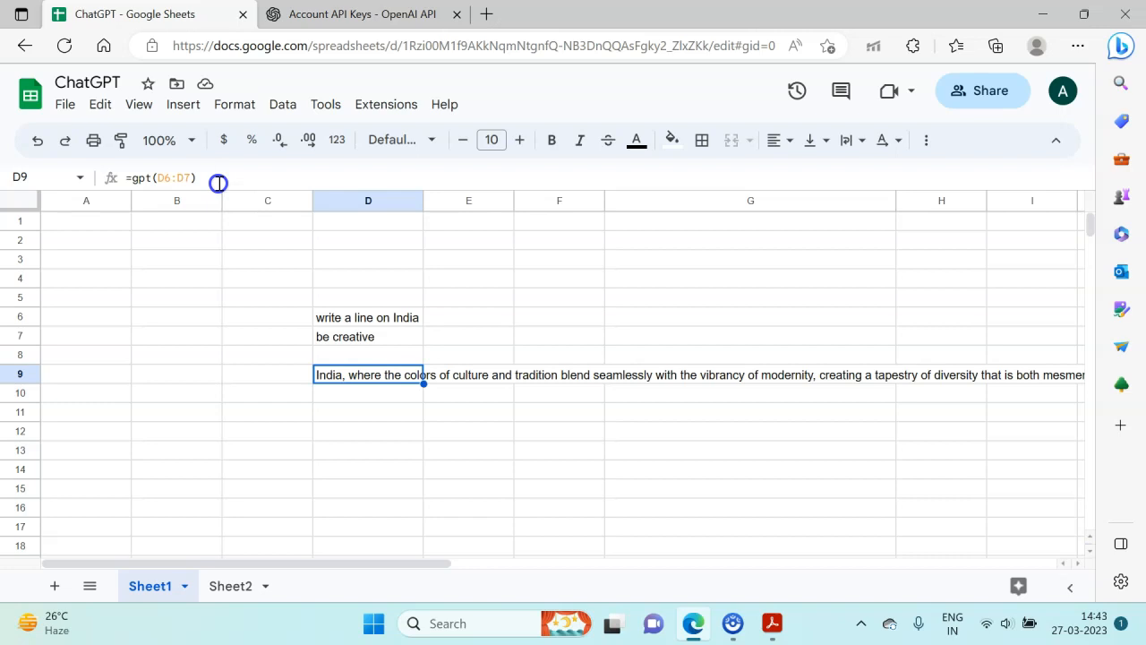
pyautogui.press('Right')
pyautogui.press('Right')
pyautogui.press('Right')
pyautogui.press('Right')
pyautogui.press('Right')
pyautogui.press('Right')
pyautogui.press('Right')
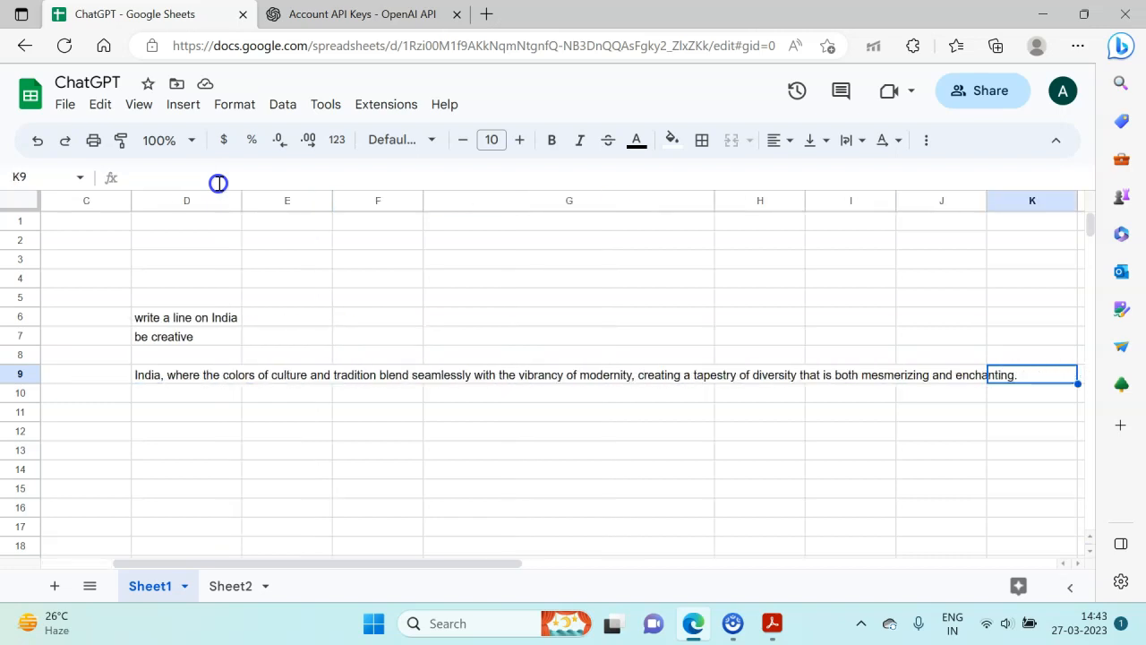
pyautogui.press('Left')
pyautogui.press('Left')
pyautogui.press('Left')
pyautogui.press('Left')
pyautogui.press('Left')
pyautogui.press('Left')
pyautogui.press('Left')
pyautogui.press('Left')
pyautogui.press('Left')
pyautogui.press('Left')
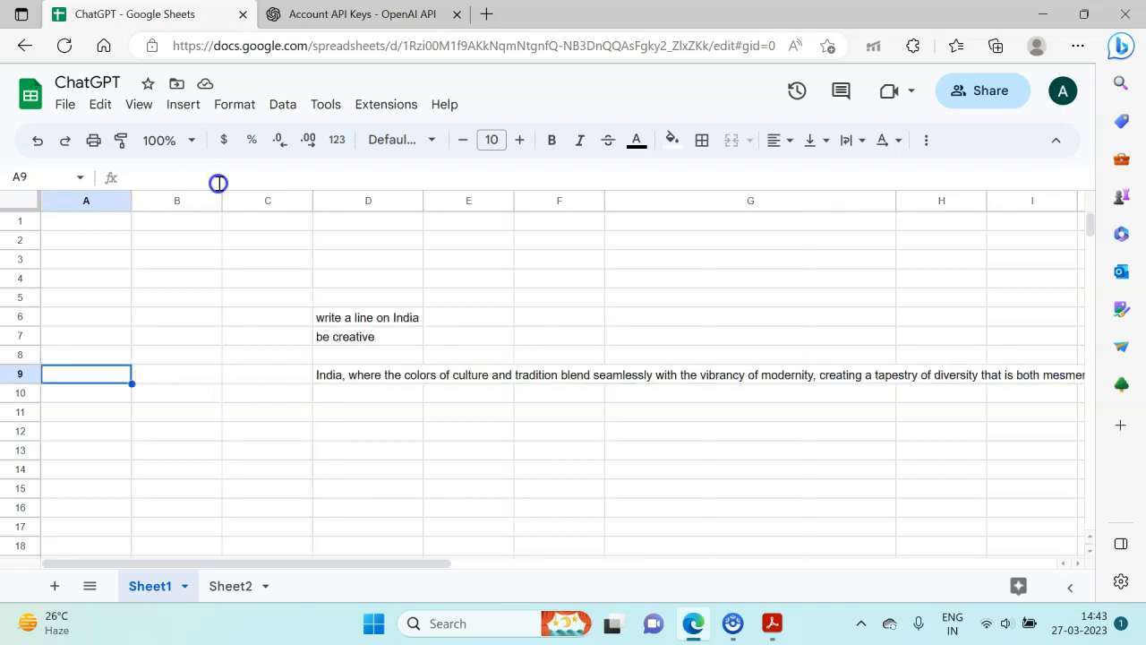
pyautogui.press('Right')
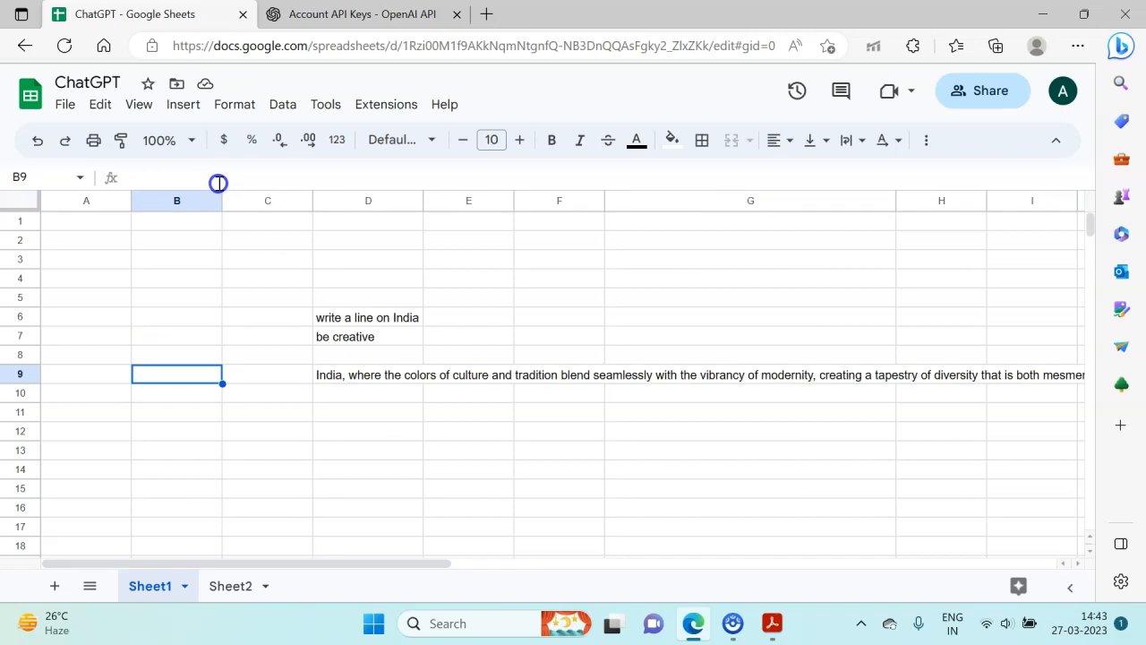
pyautogui.press('Right')
pyautogui.press('Right')
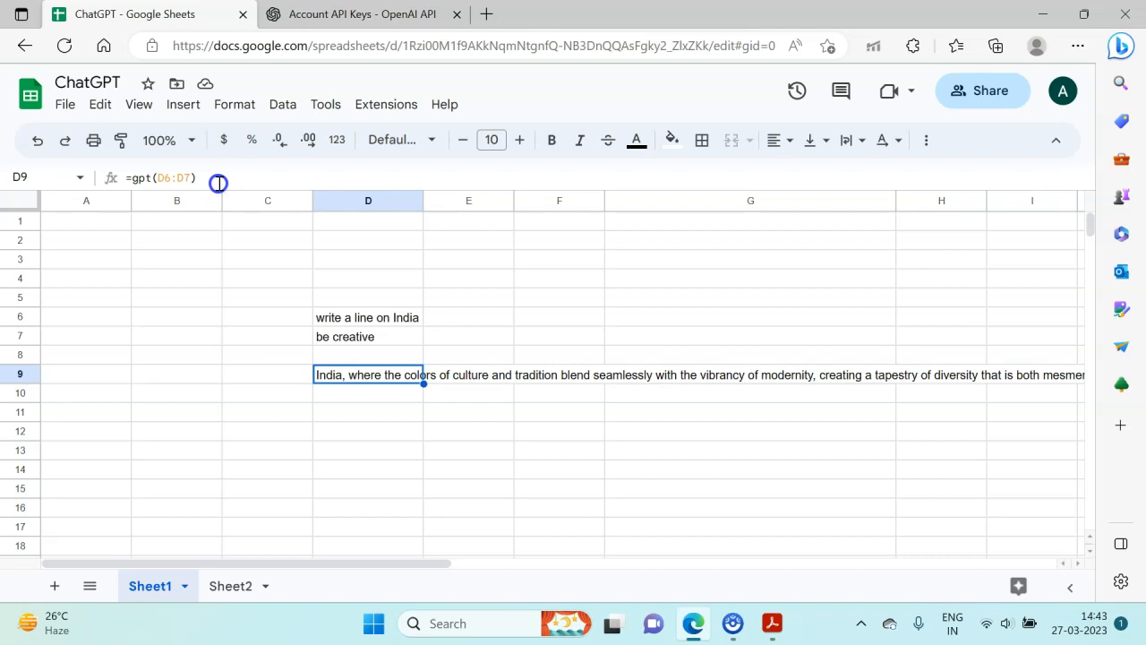
pyautogui.press('Down')
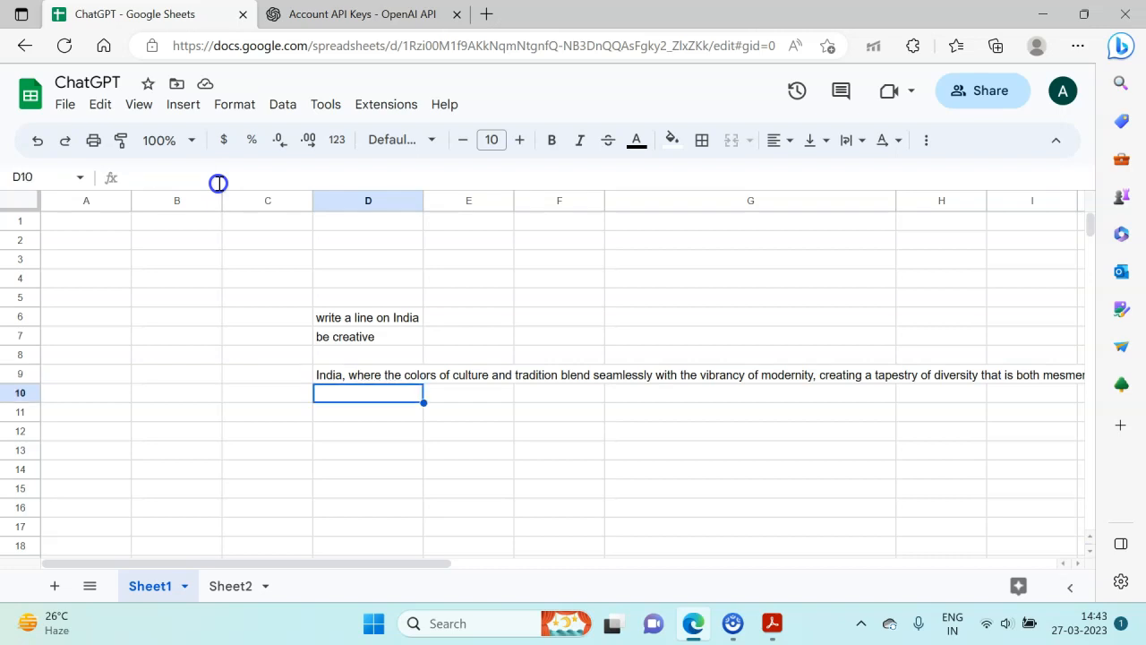
pyautogui.press('Up')
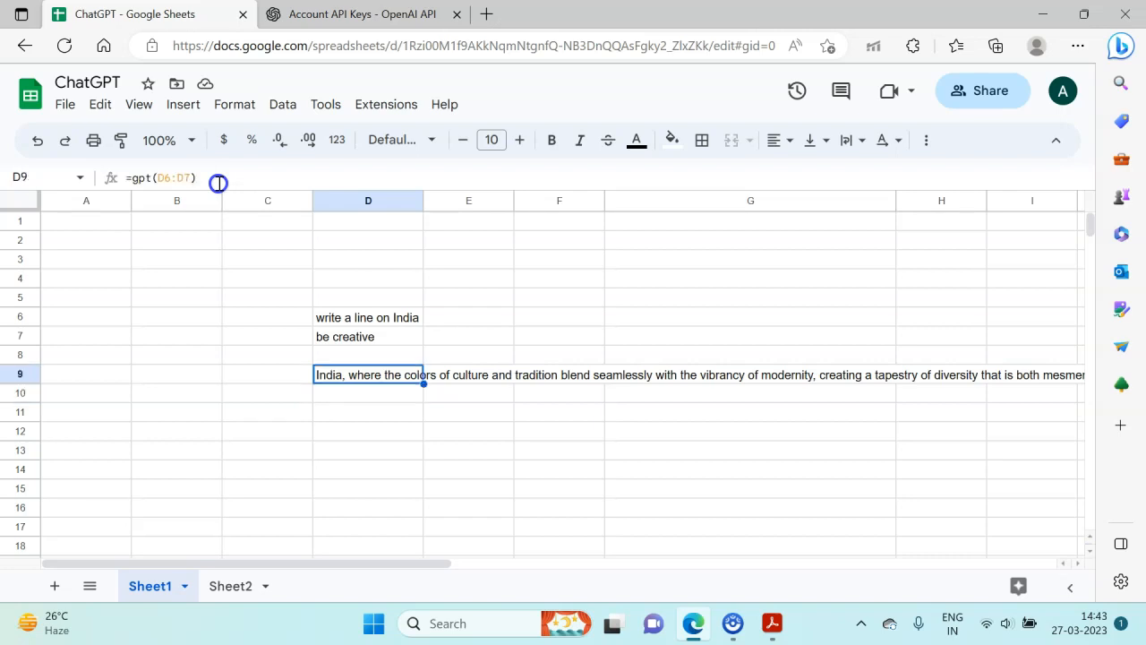
# - Clear the range-based GPT formula from cell D9
pyautogui.press('Delete')
pyautogui.press('Up')
pyautogui.press('Up')
pyautogui.press('Down')
pyautogui.press('Down')
# - Enter a GPT formula in cell D9 with the prompt "write a line on India", no value argument and a temperature of 1
pyautogui.write('=gpt(')
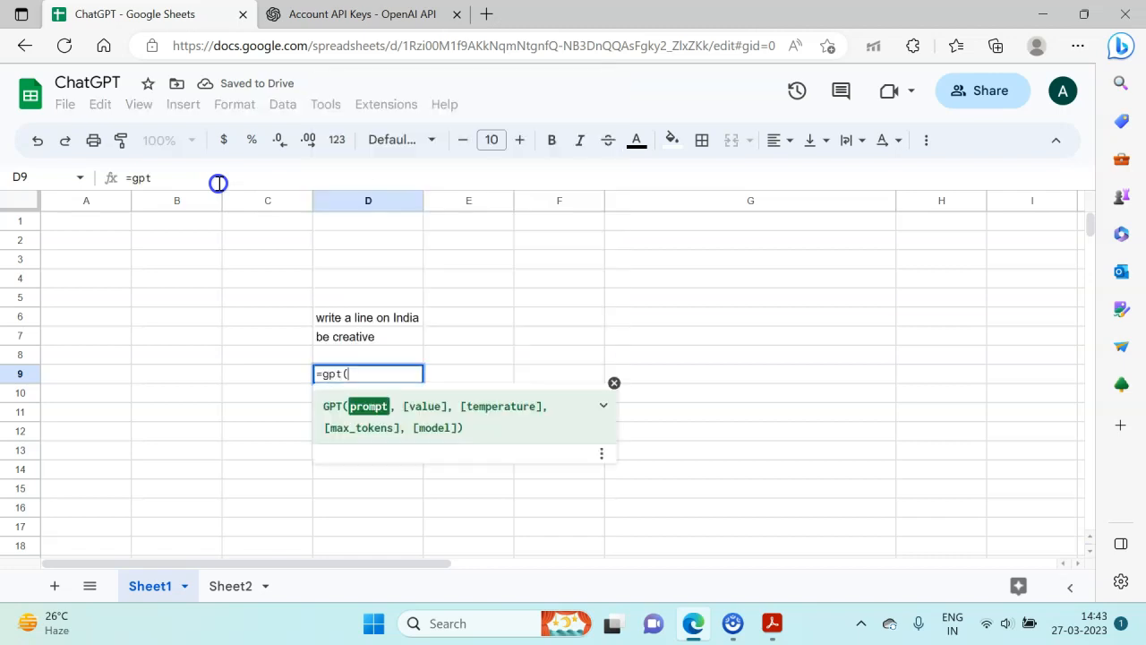
pyautogui.write('"write')
pyautogui.write(' o line on I')
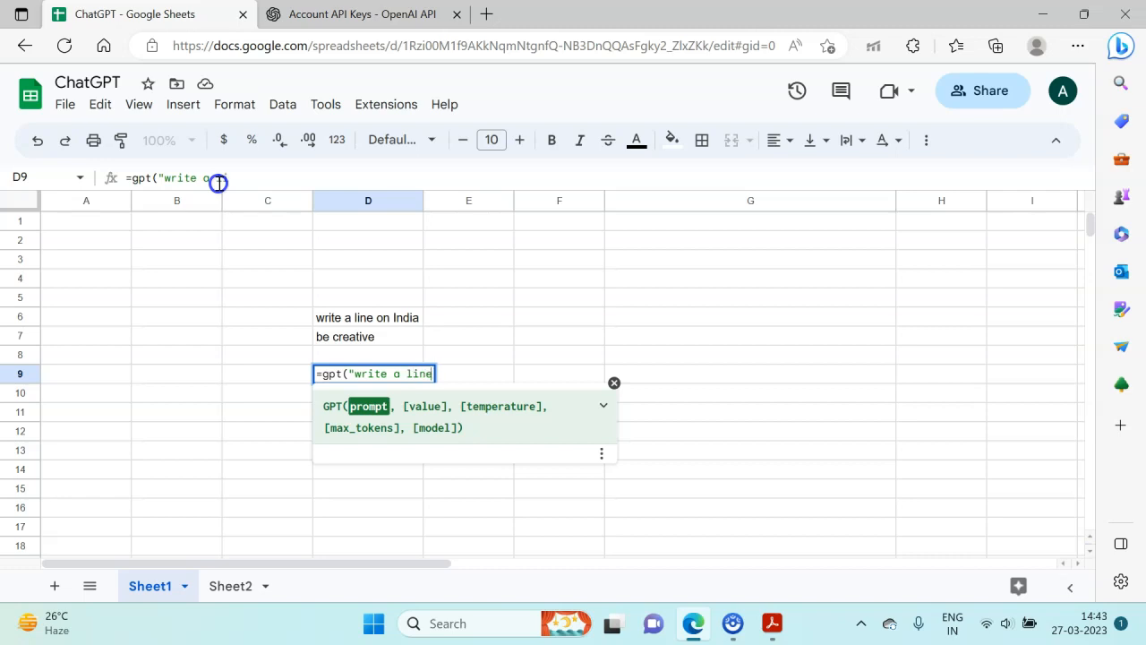
pyautogui.write('ndia')
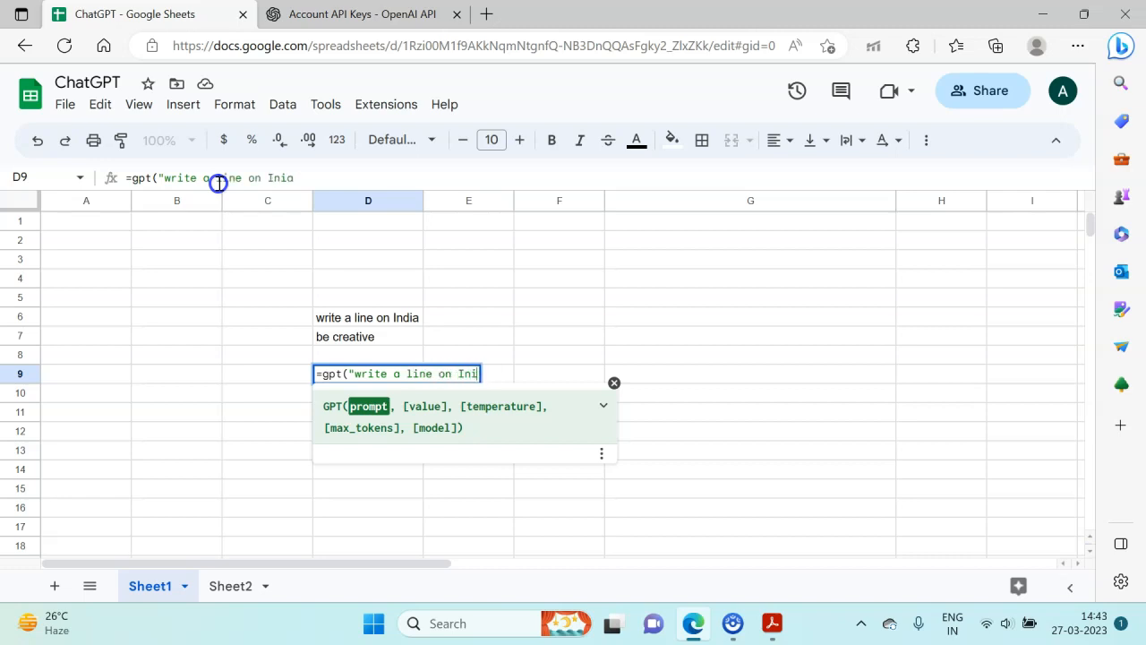
pyautogui.write('"')
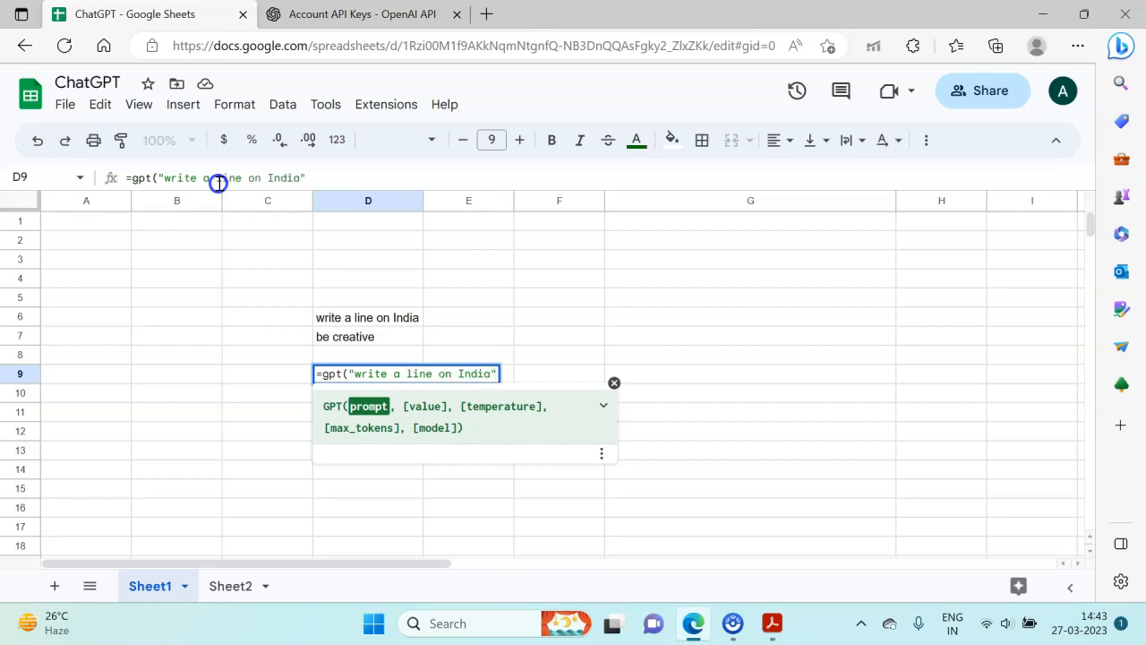
pyautogui.write(', ')
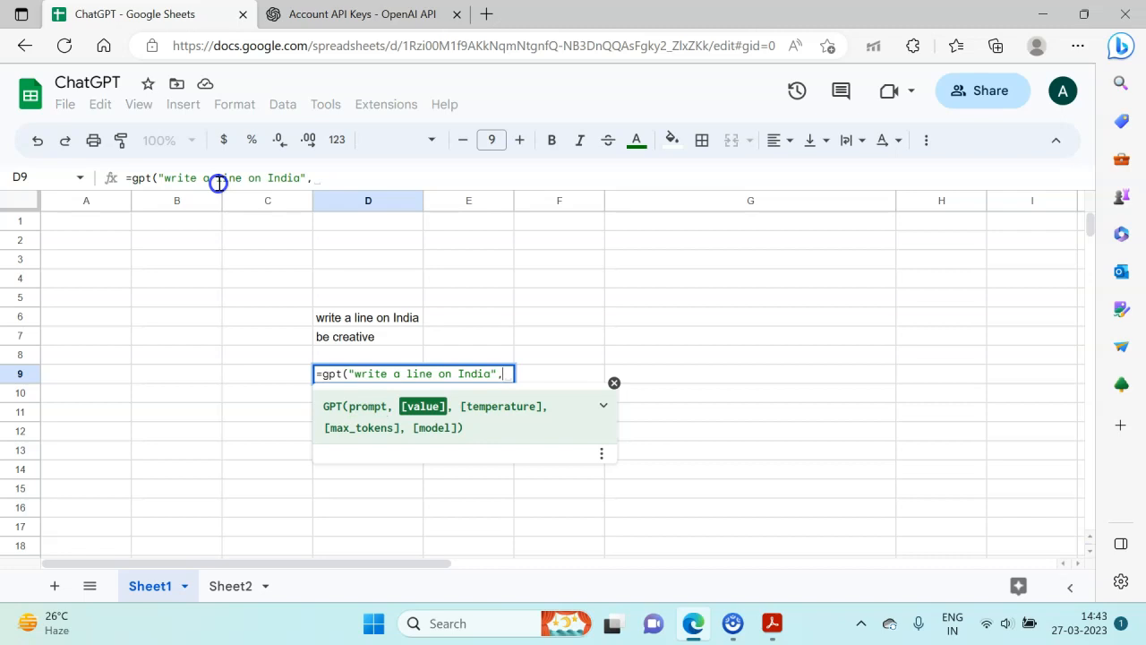
pyautogui.write(',')
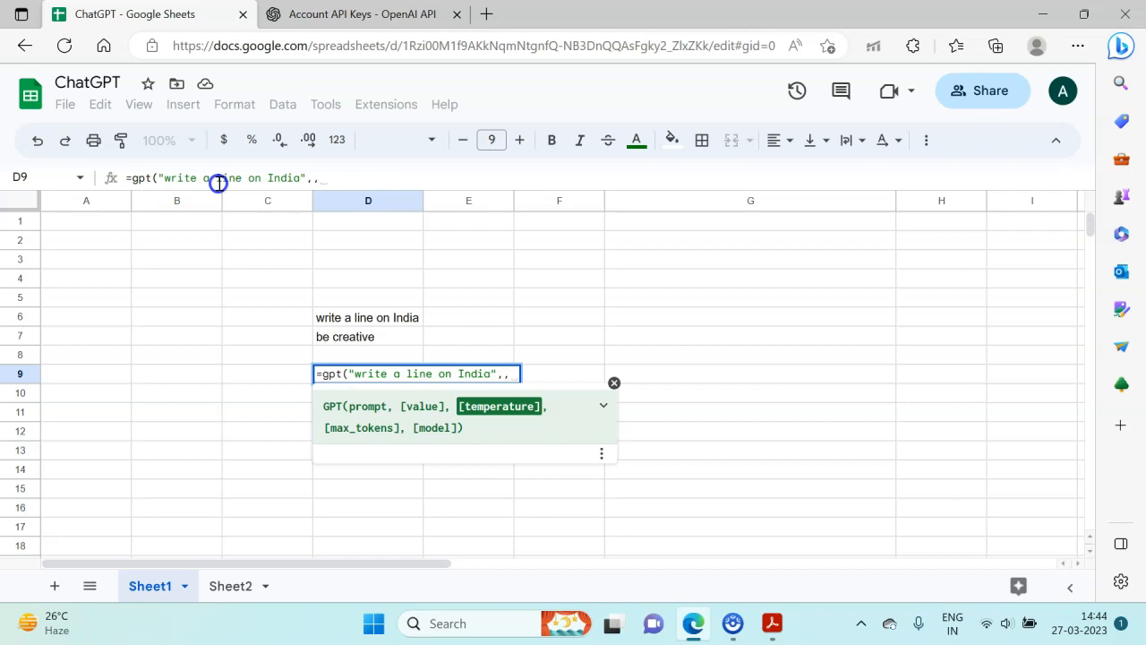
pyautogui.write('1')
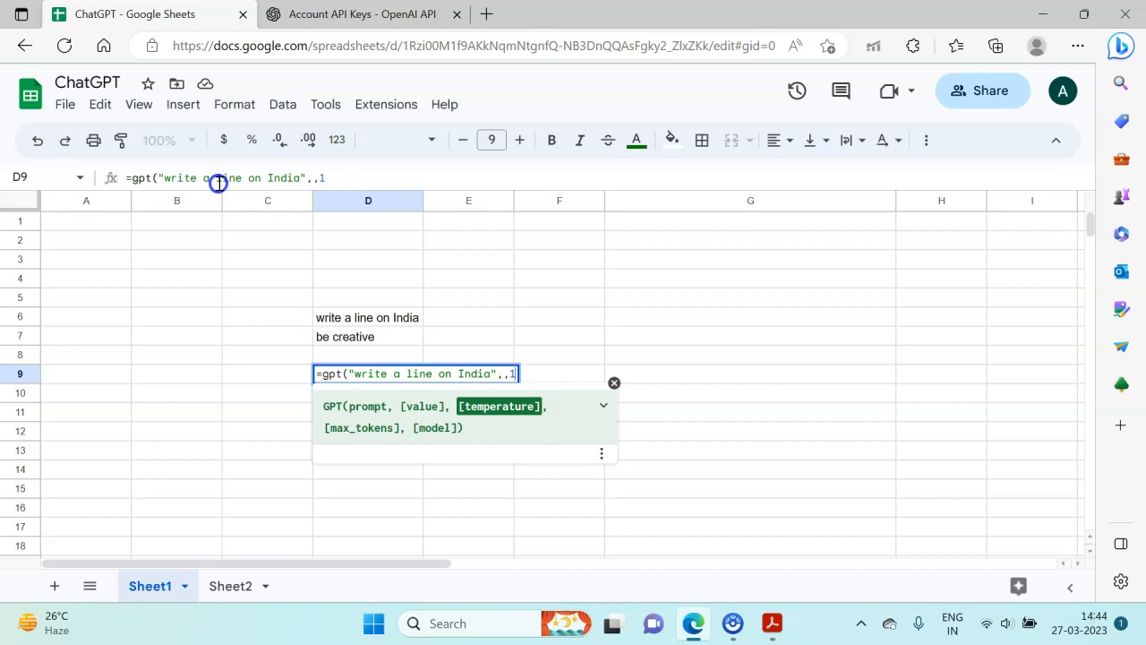
pyautogui.write(')')
pyautogui.press('Return')
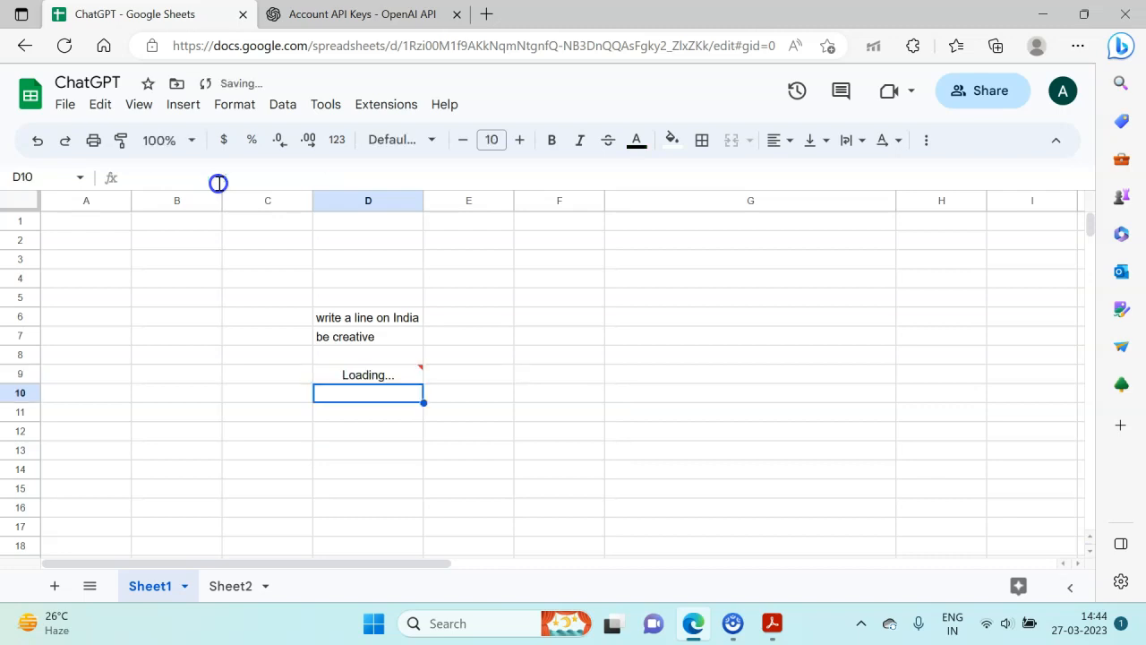
pyautogui.press('Up')
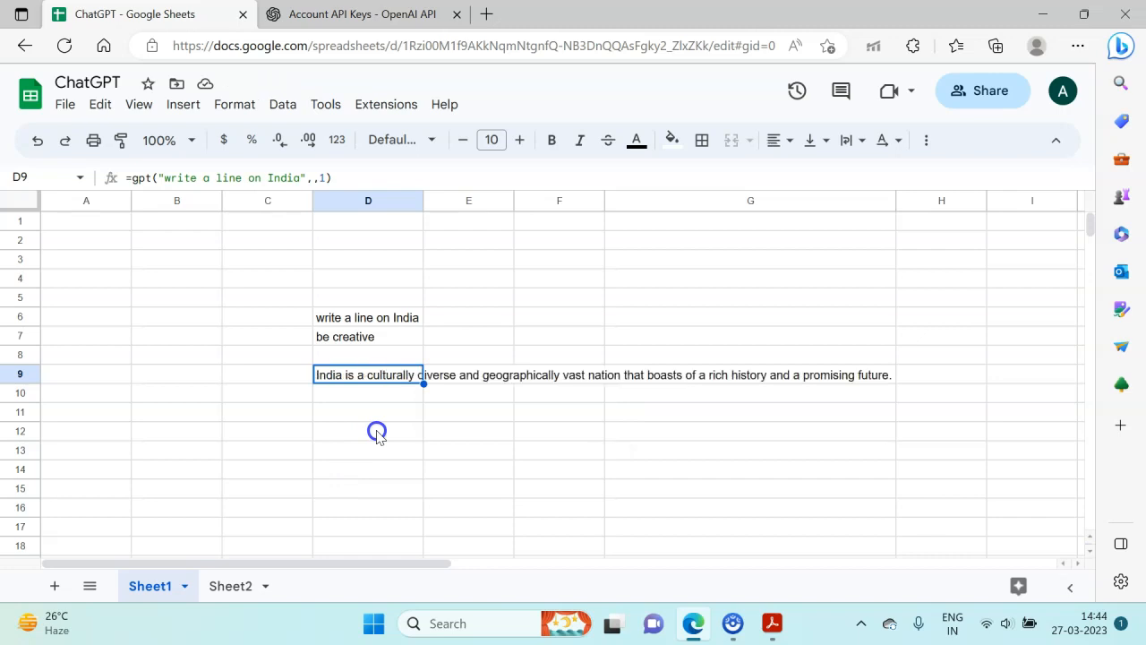
pyautogui.press('Down')
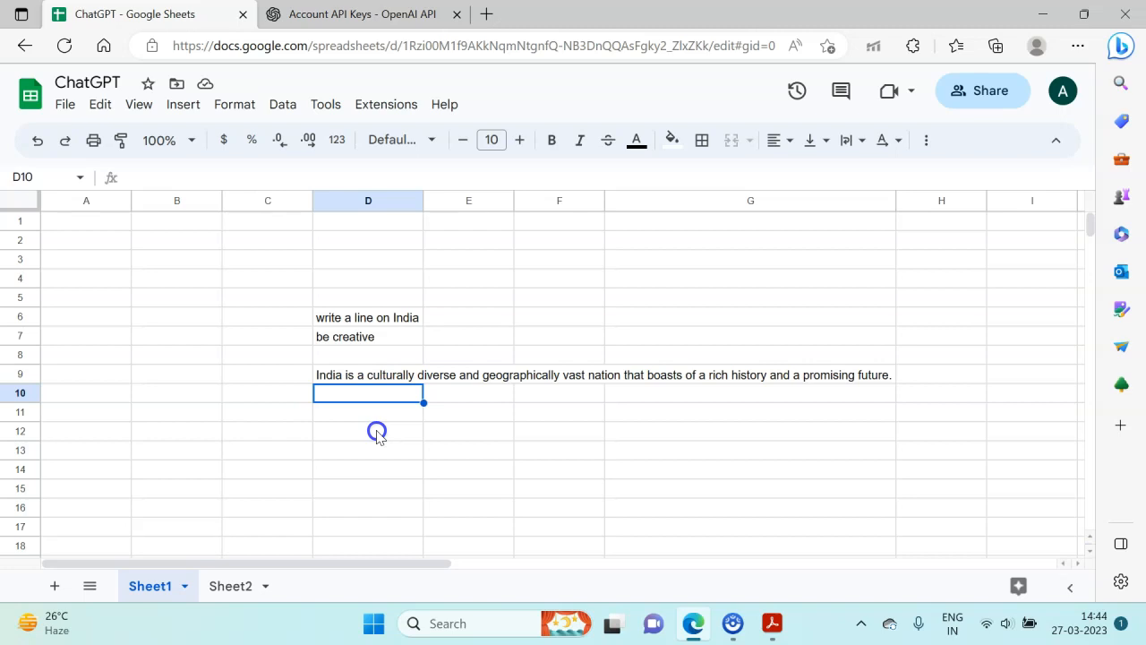
# - Clear the GPT formula in cell D9 and the prompt texts in cells D6 and D7
pyautogui.press('Up')
pyautogui.press('Delete')
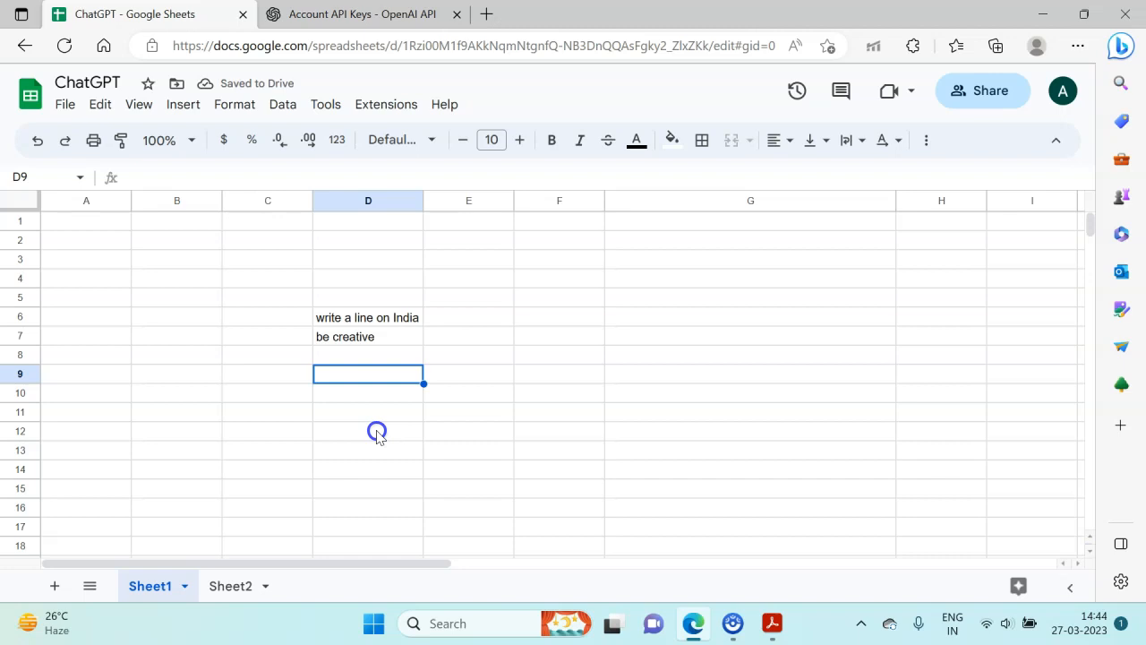
pyautogui.press('Up')
pyautogui.press('Up')
pyautogui.press('Up')
pyautogui.hotkey('shift', 'Down')
pyautogui.hotkey('shift', 'Down')
pyautogui.press('Delete')
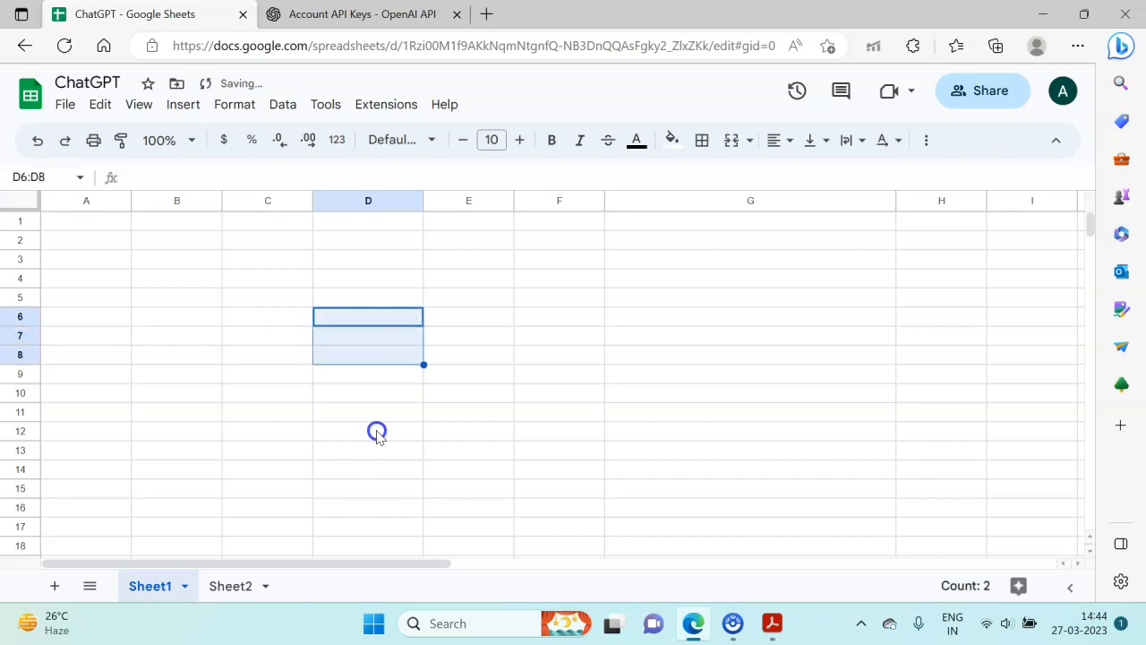
# - Enter a GPT formula in cell D8 with the prompt "prepare a sample of income statement"
pyautogui.press('Down')
pyautogui.press('Down')
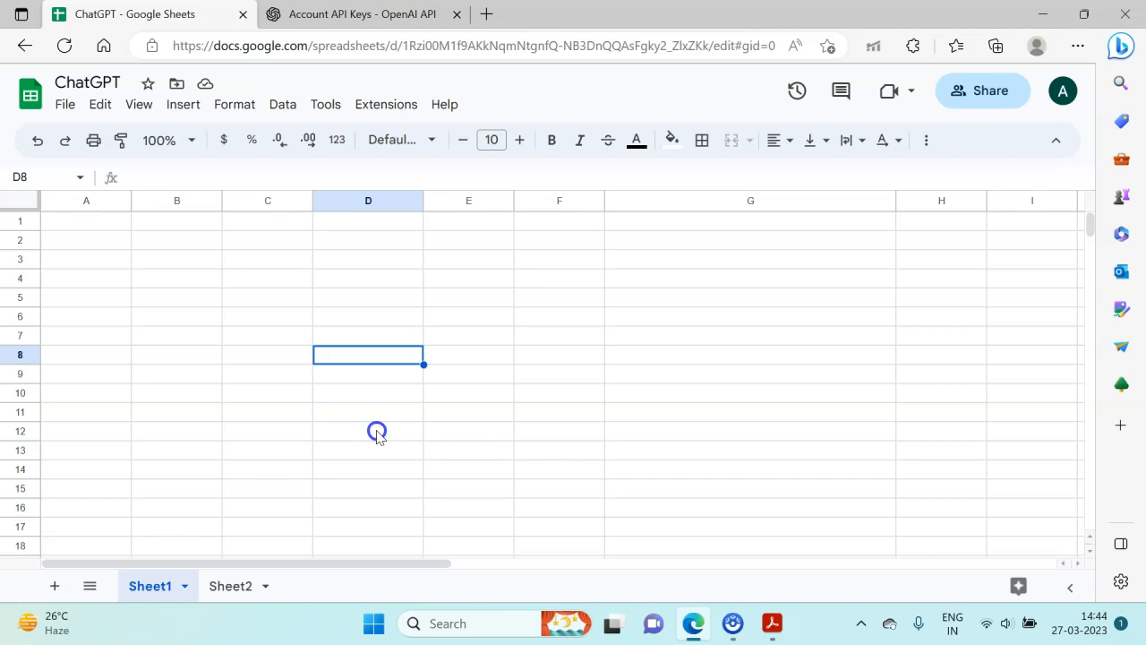
pyautogui.write('=gp')
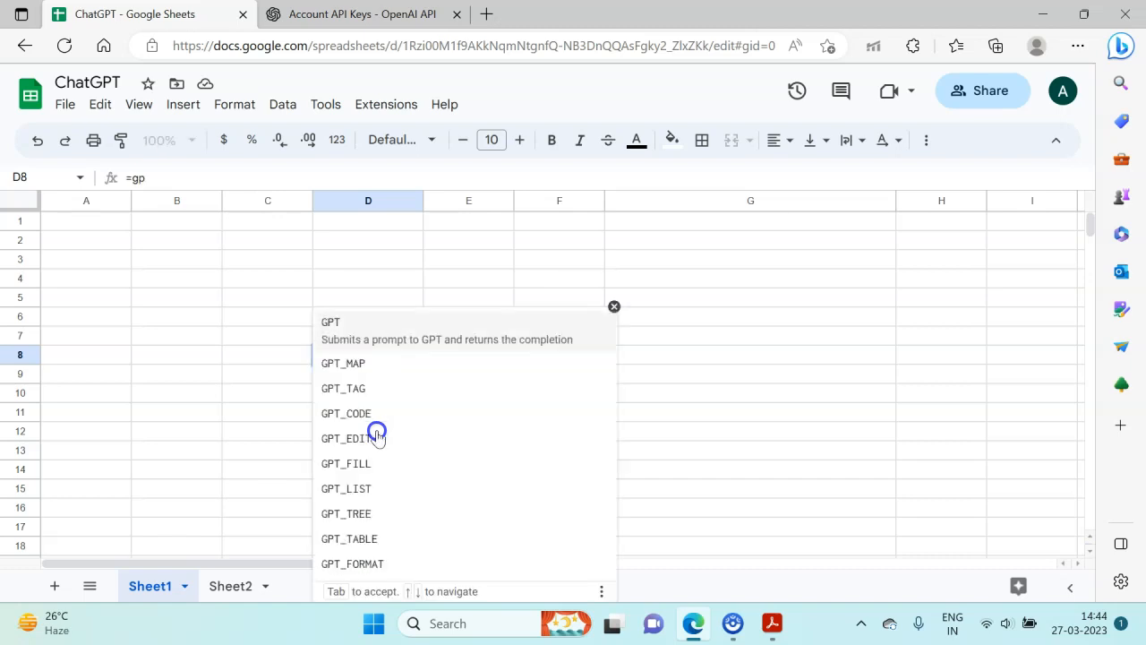
pyautogui.write('t')
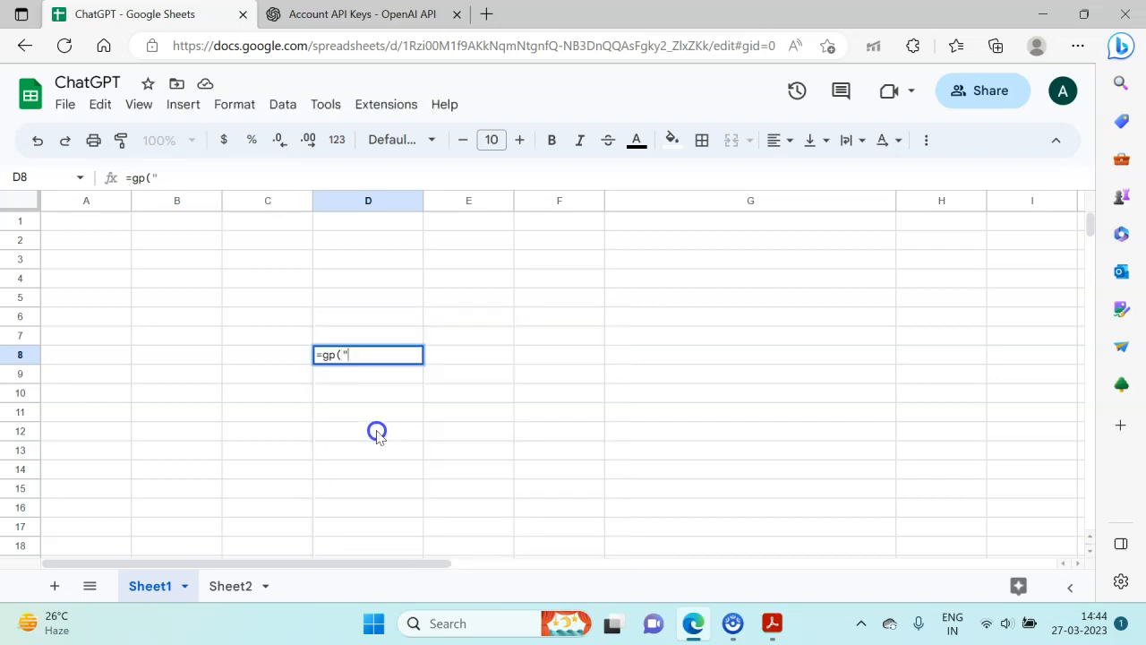
pyautogui.write('("')
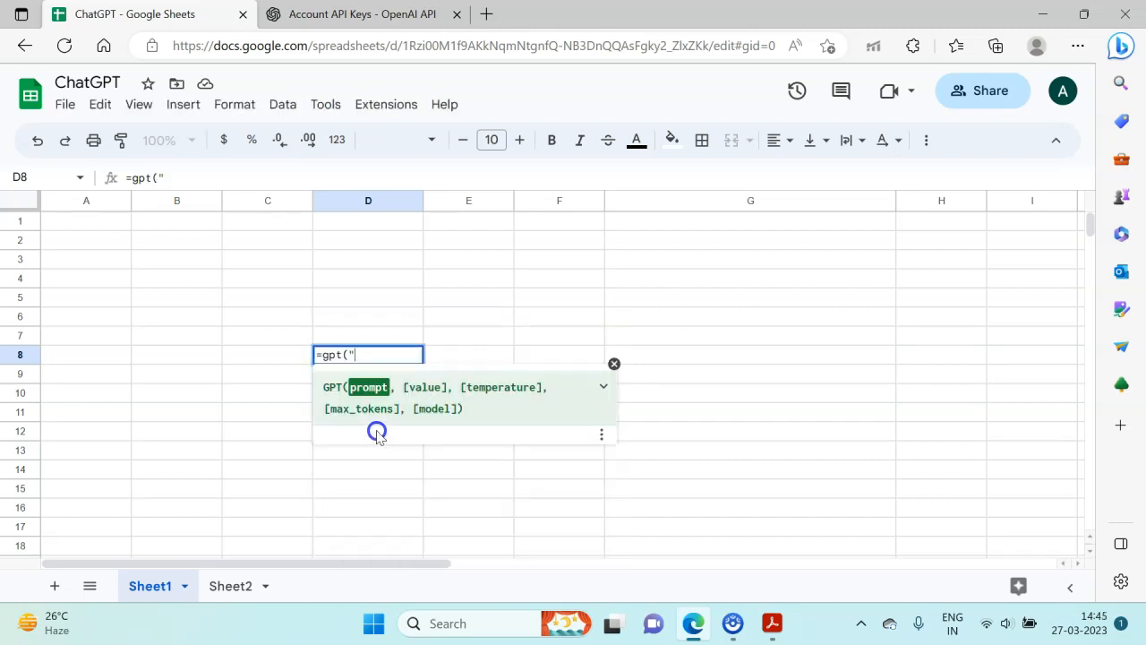
pyautogui.write('prepare a s')
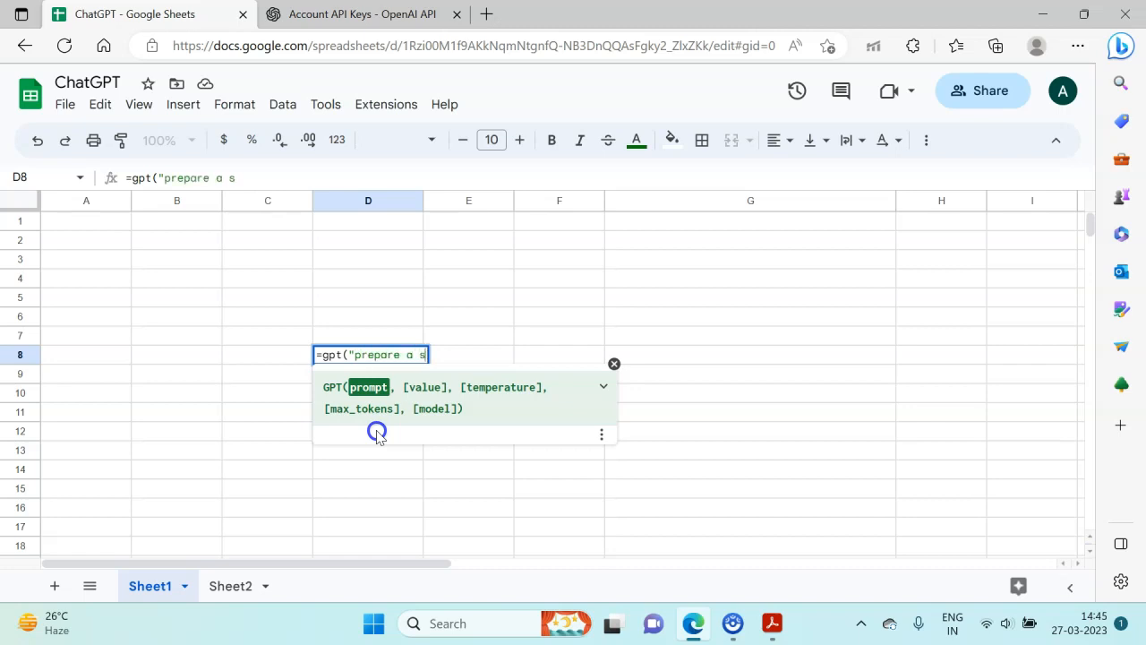
pyautogui.write('ample of i')
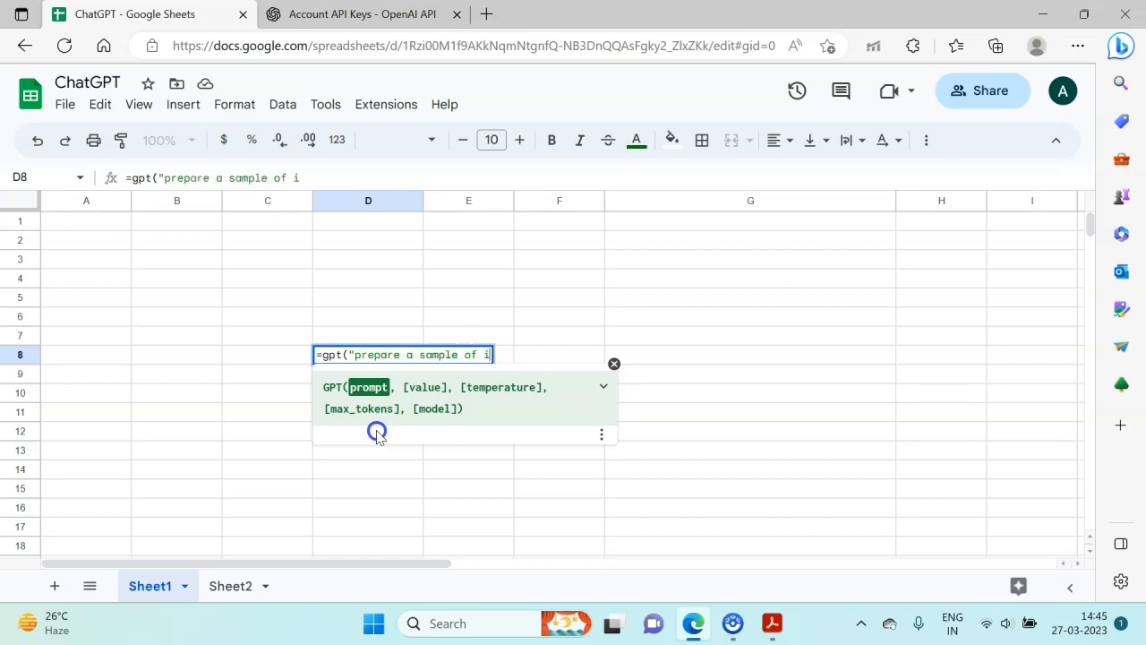
pyautogui.write('d')
pyautogui.press('BackSpace')
pyautogui.write('ncom')
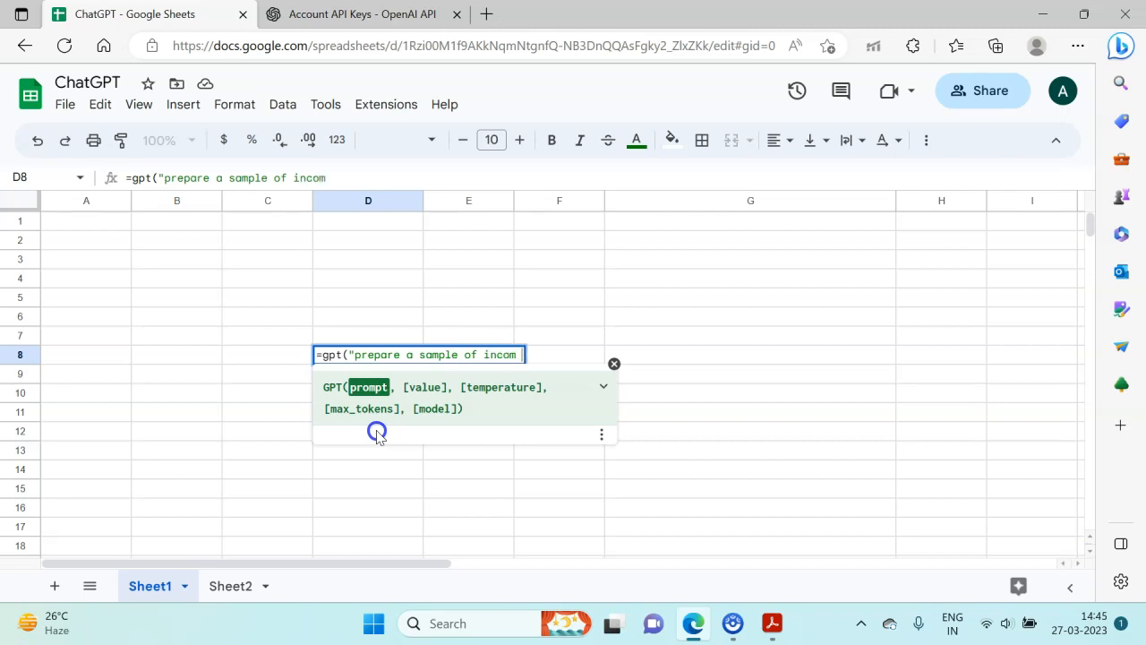
pyautogui.write('e stat')
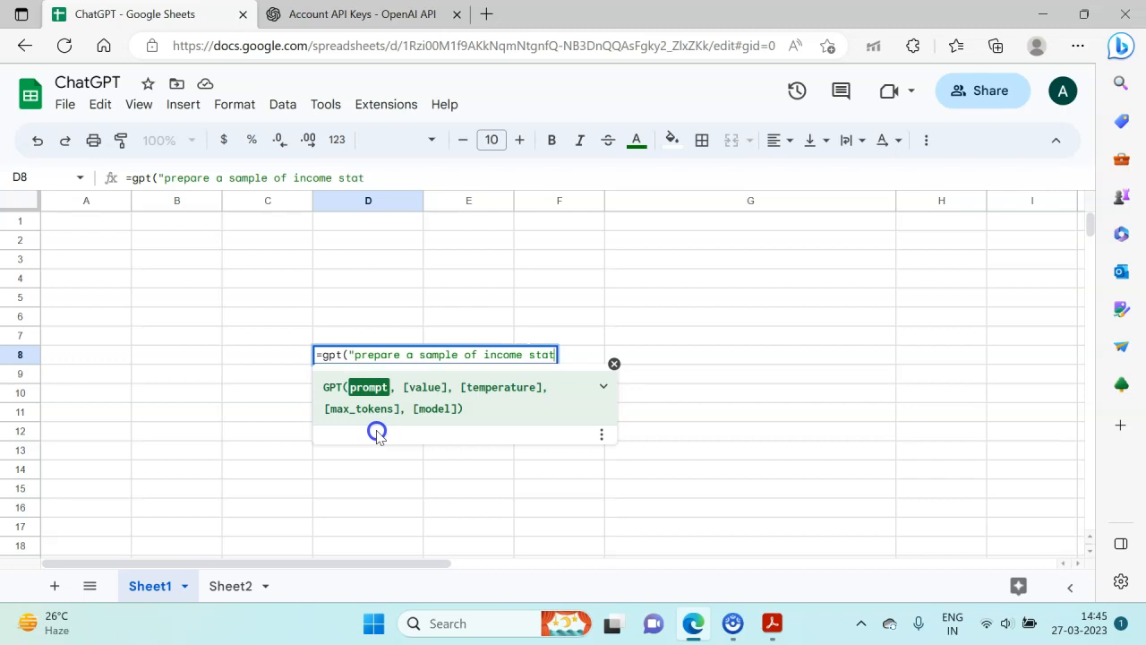
pyautogui.write('ement"')
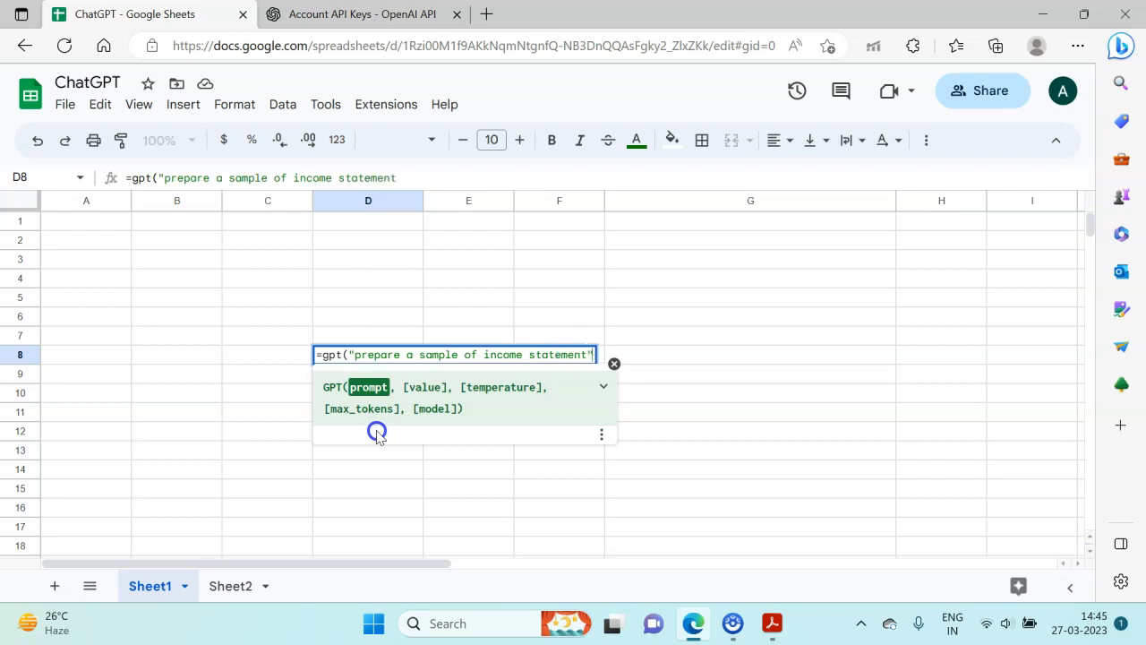
pyautogui.write(')')
pyautogui.press('Return')
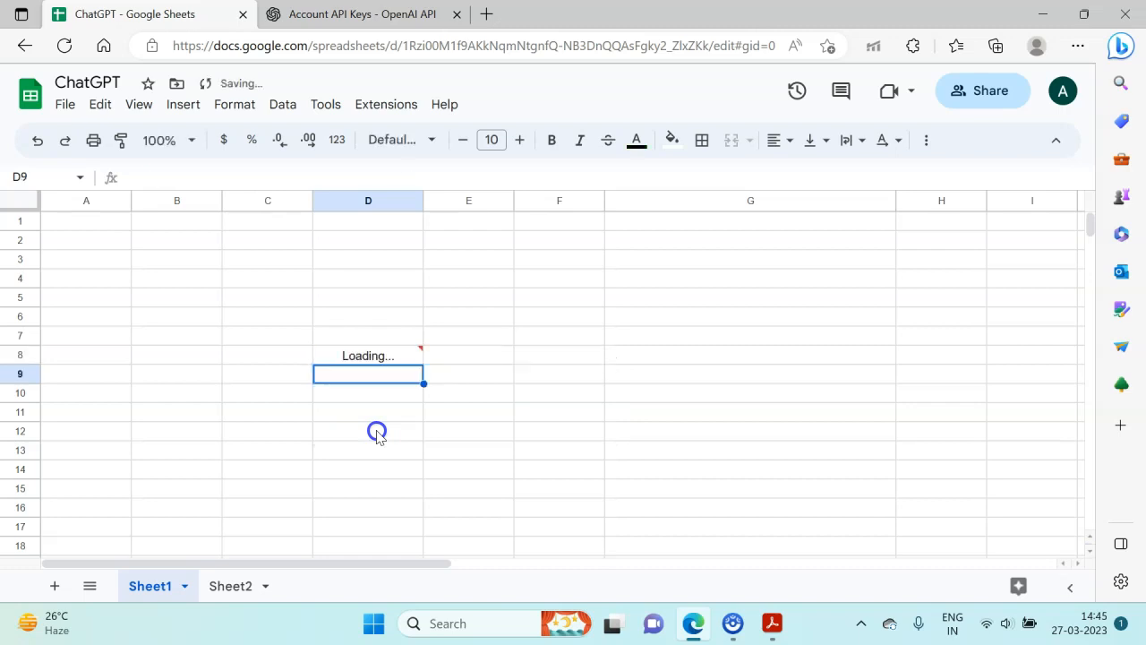
pyautogui.press('Down')
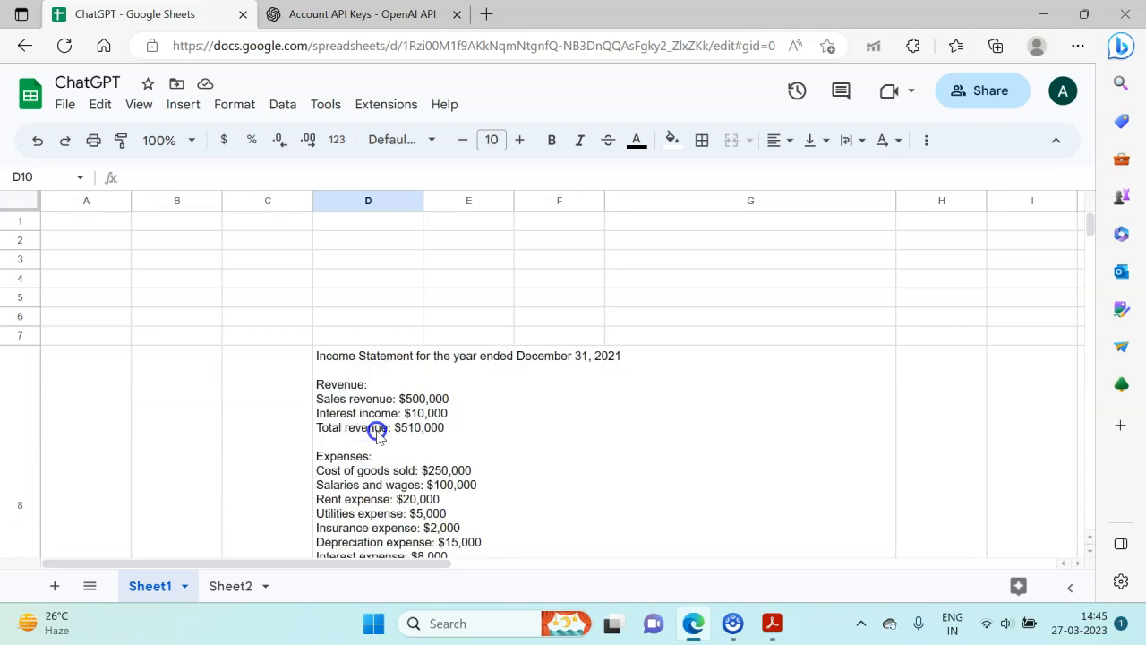
# - Examine the generated income statement and its GPT formula in cell D8
pyautogui.click(259, 439)
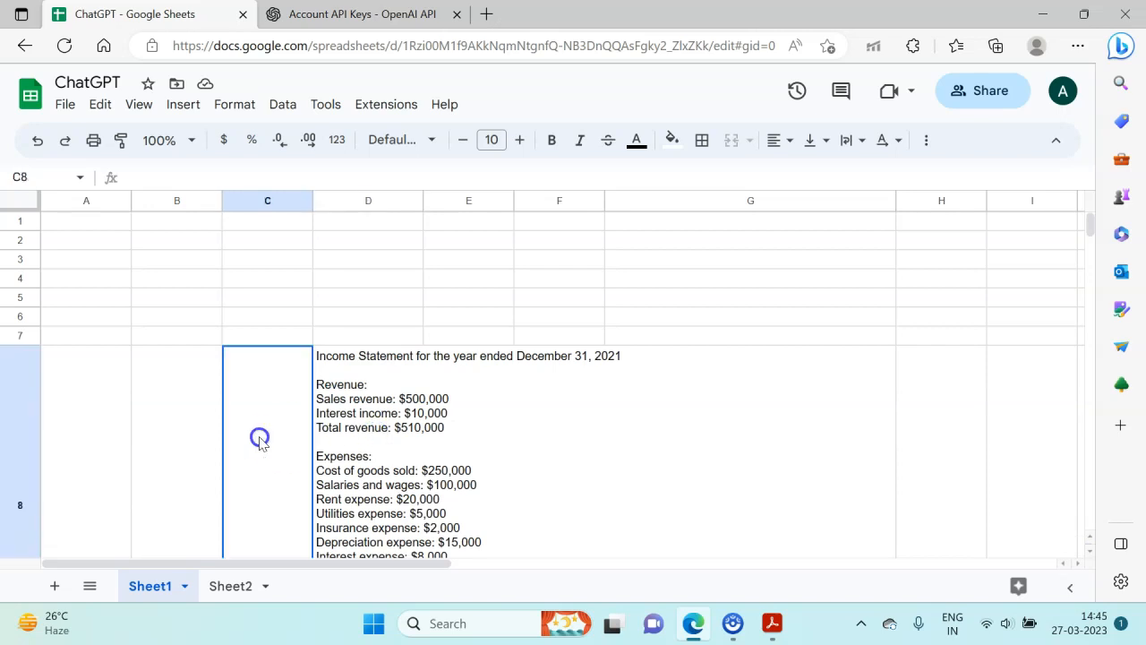
pyautogui.scroll(-2, 258, 439)
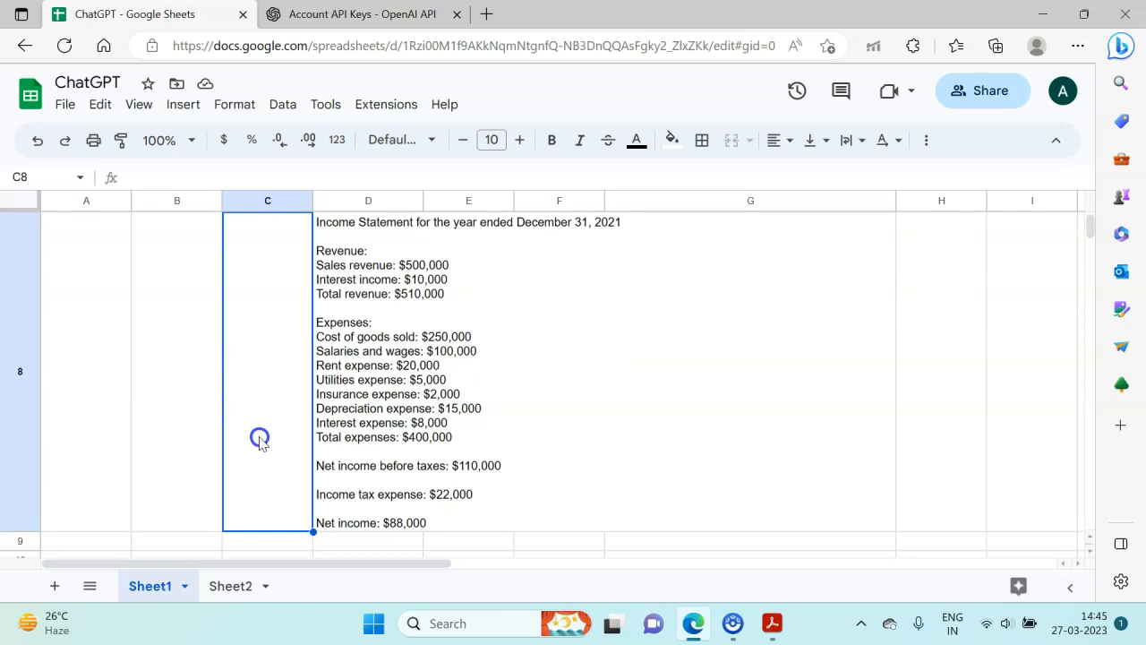
pyautogui.press('Right')
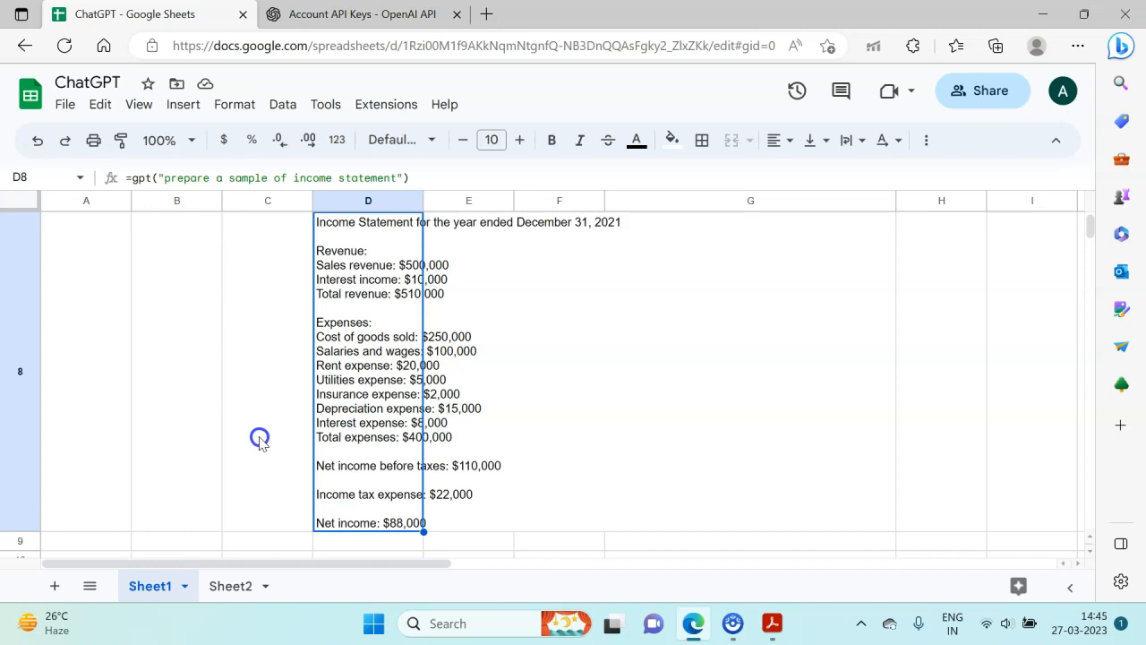
pyautogui.click(260, 441)
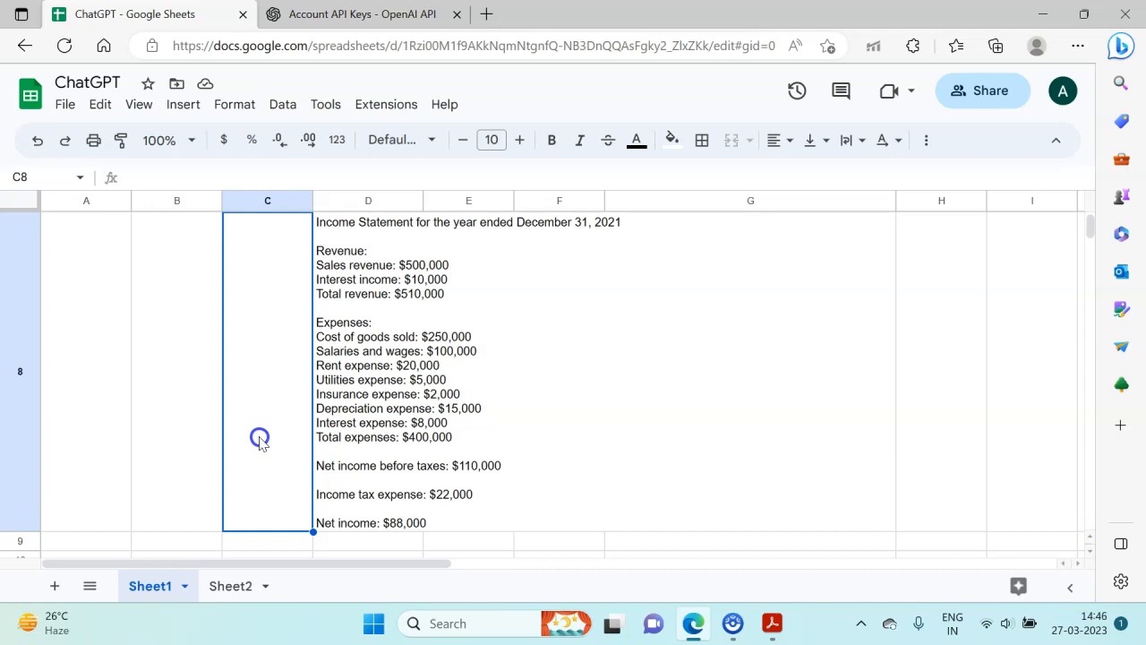
pyautogui.press('Right')
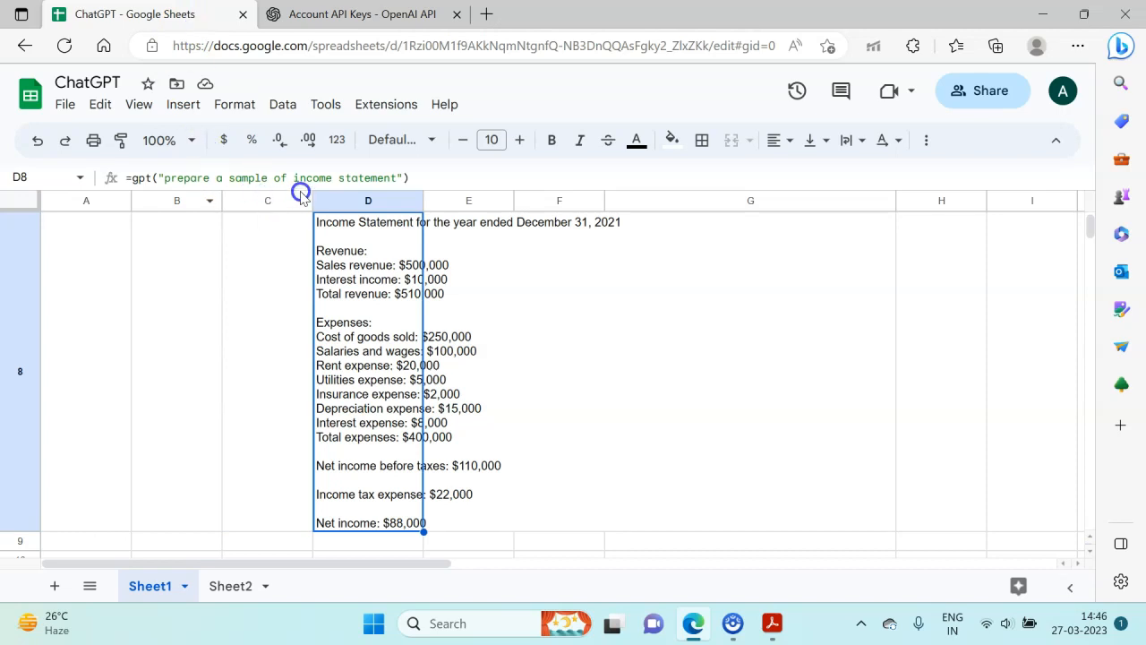
pyautogui.click(260, 282)
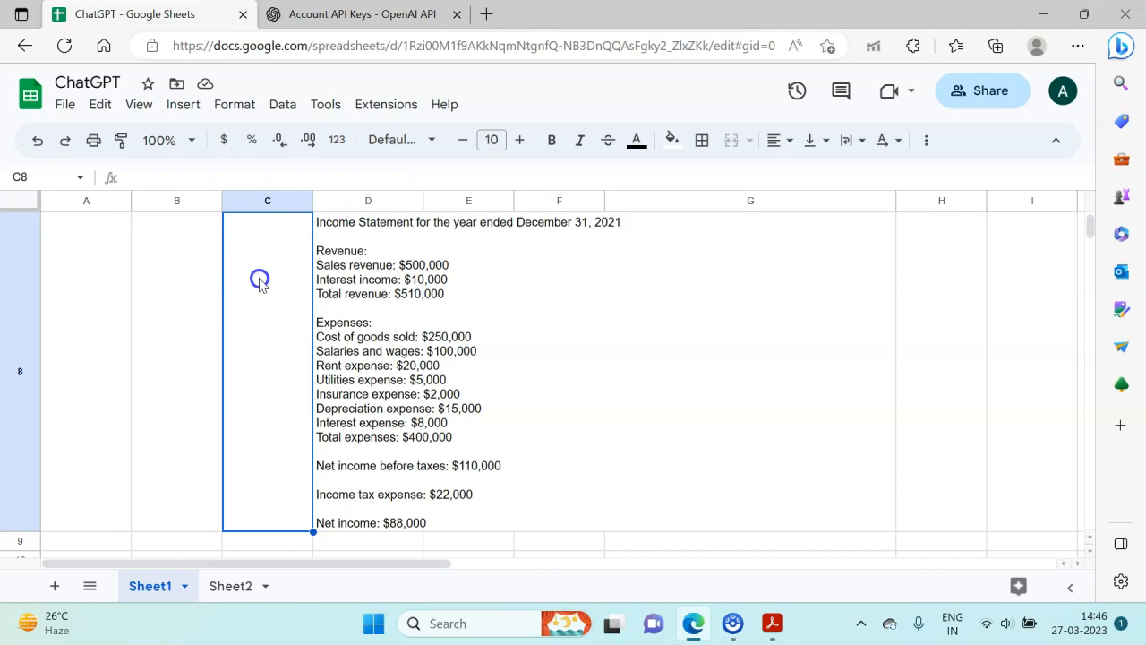
# - Clear the income statement GPT formula from cell D8
pyautogui.press('Right')
pyautogui.press('Delete')
pyautogui.scroll(1, 260, 281)
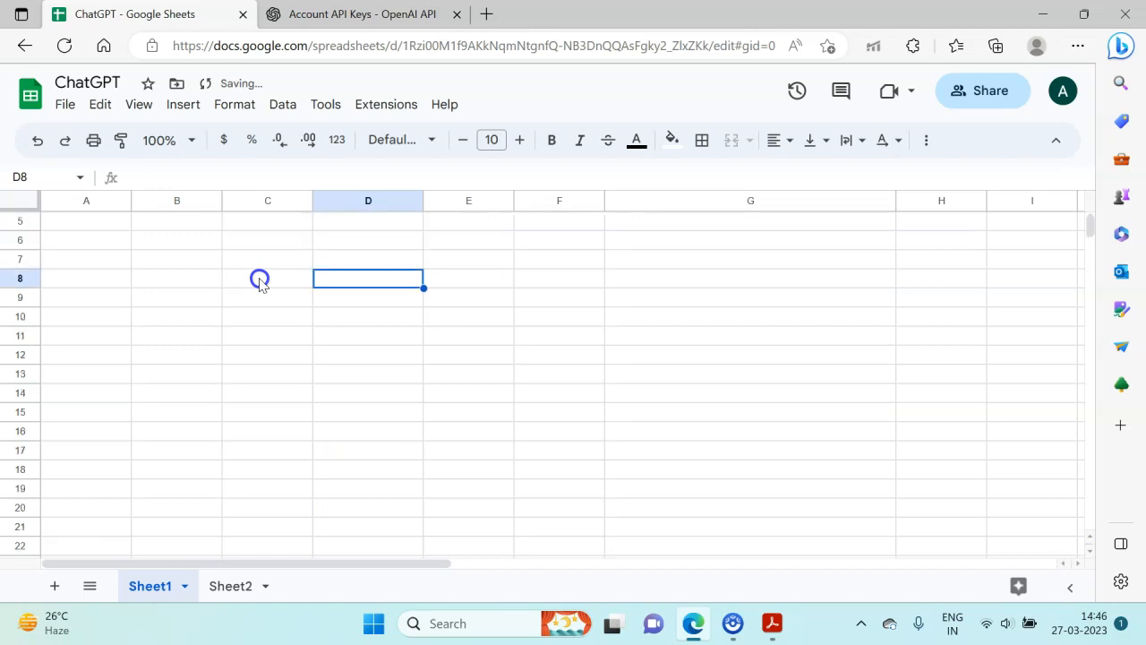
# - Enter a GPT formula in cell D8 with the prompt "write a python code to add a tab in an excel workbook"
pyautogui.write('=gpt')
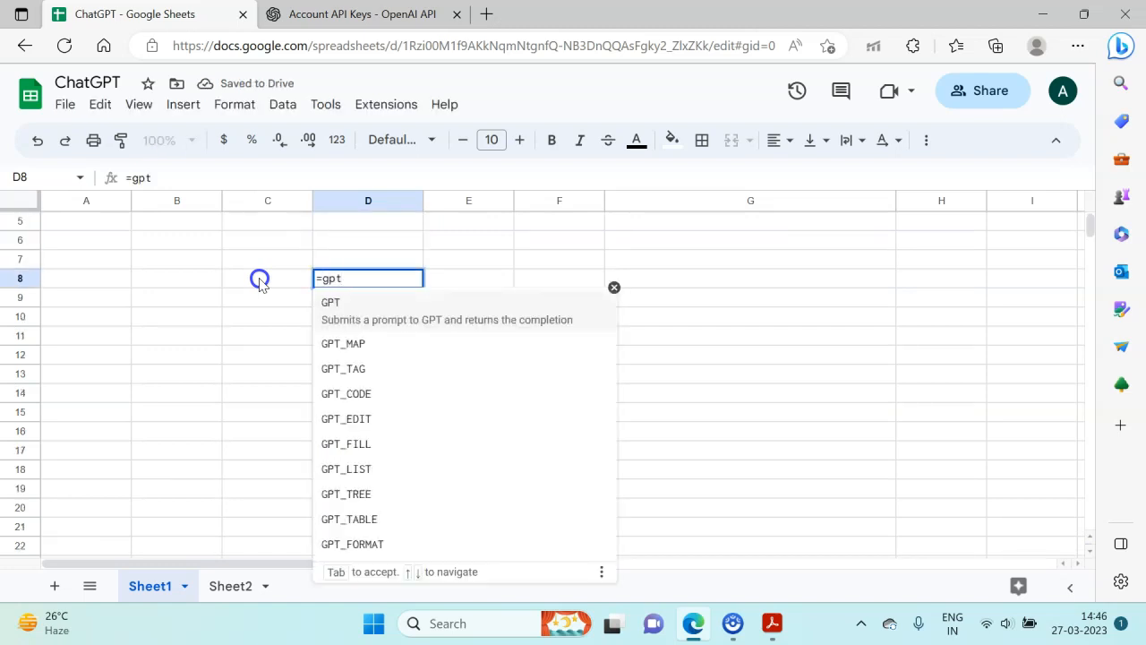
pyautogui.write('("')
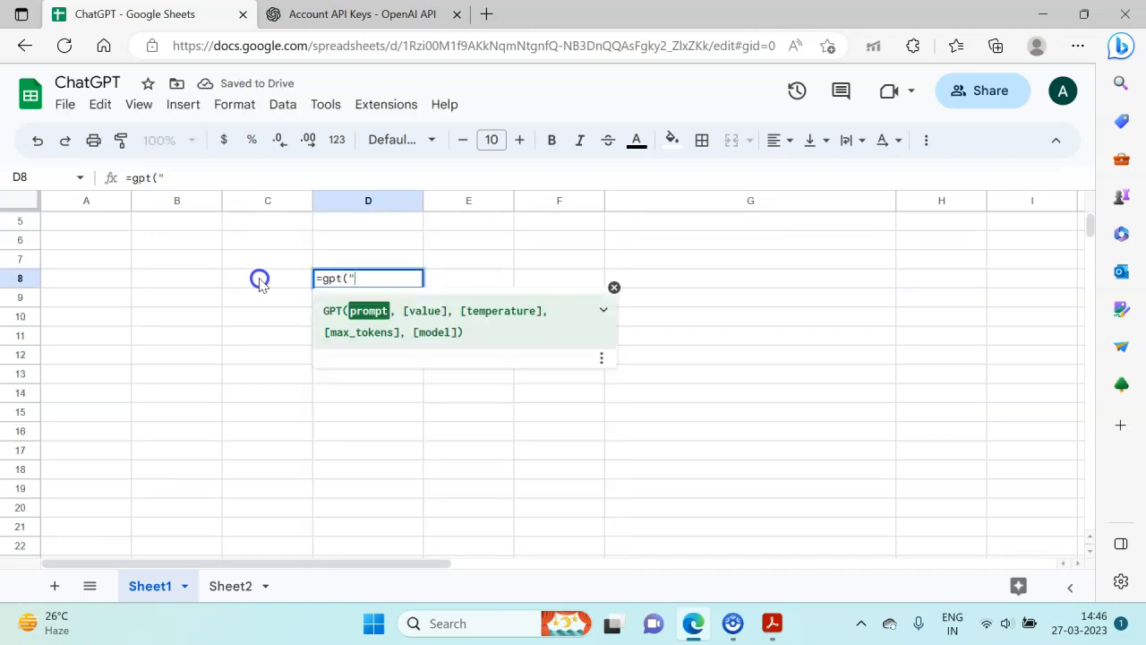
pyautogui.write('write a pyth')
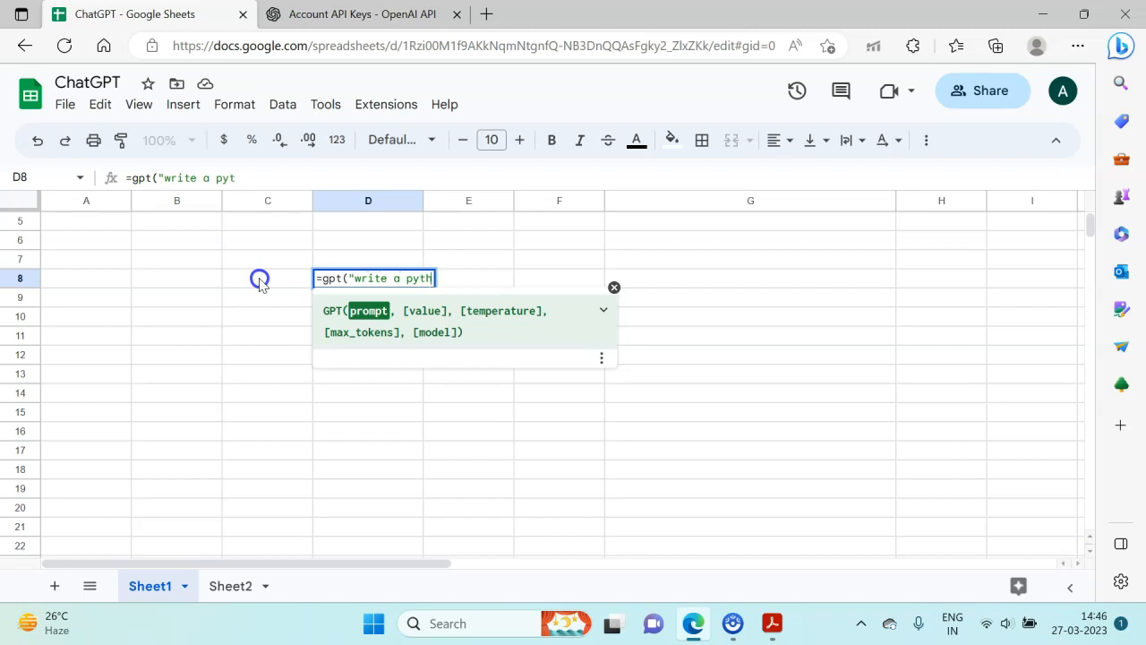
pyautogui.write('on code')
pyautogui.press('BackSpace')
pyautogui.press('BackSpace')
pyautogui.write('de to add d tab in an excel workbook')
pyautogui.press('BackSpace')
pyautogui.press('BackSpace')
pyautogui.press('BackSpace')
pyautogui.write('oo')
pyautogui.press('BackSpace')
pyautogui.press('BackSpace')
pyautogui.write('ook")')
pyautogui.press('Return')
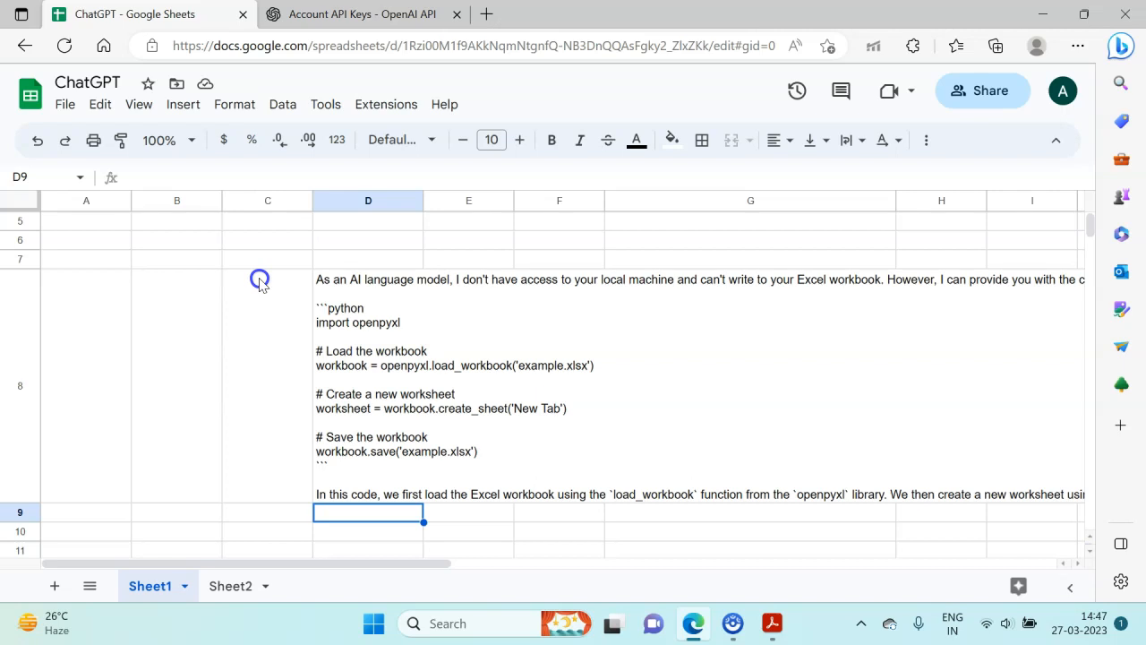
# - Inspect the Python code prompt in cell D8's formula, then clear the cell
pyautogui.press('Up')
pyautogui.press('Left')
pyautogui.press('Left')
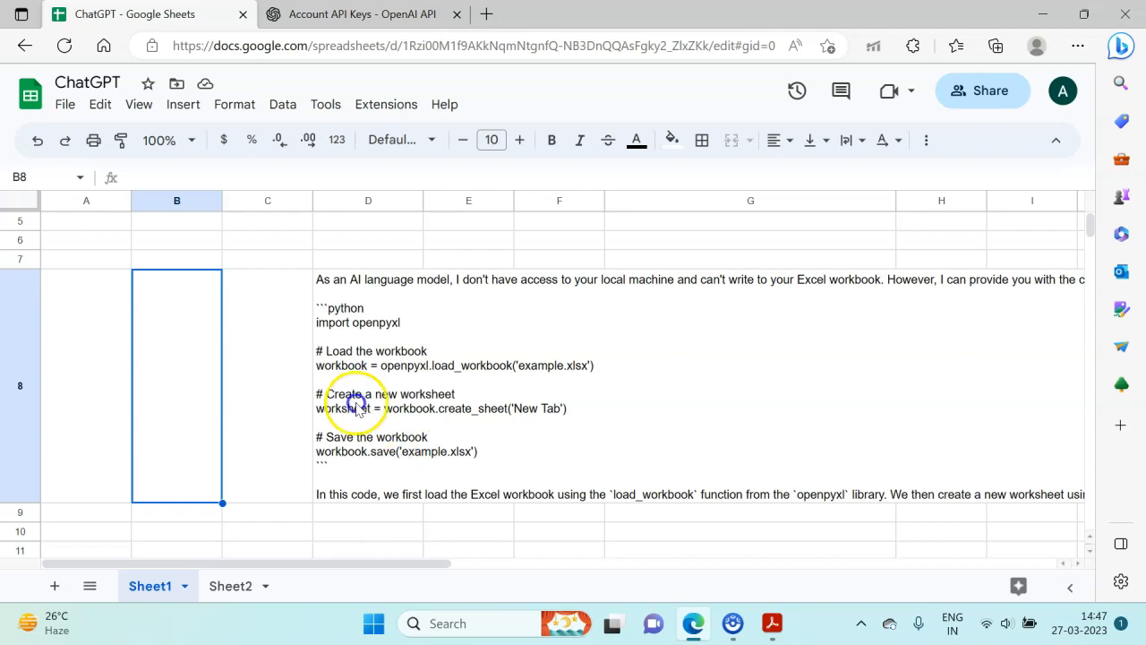
pyautogui.click(365, 336)
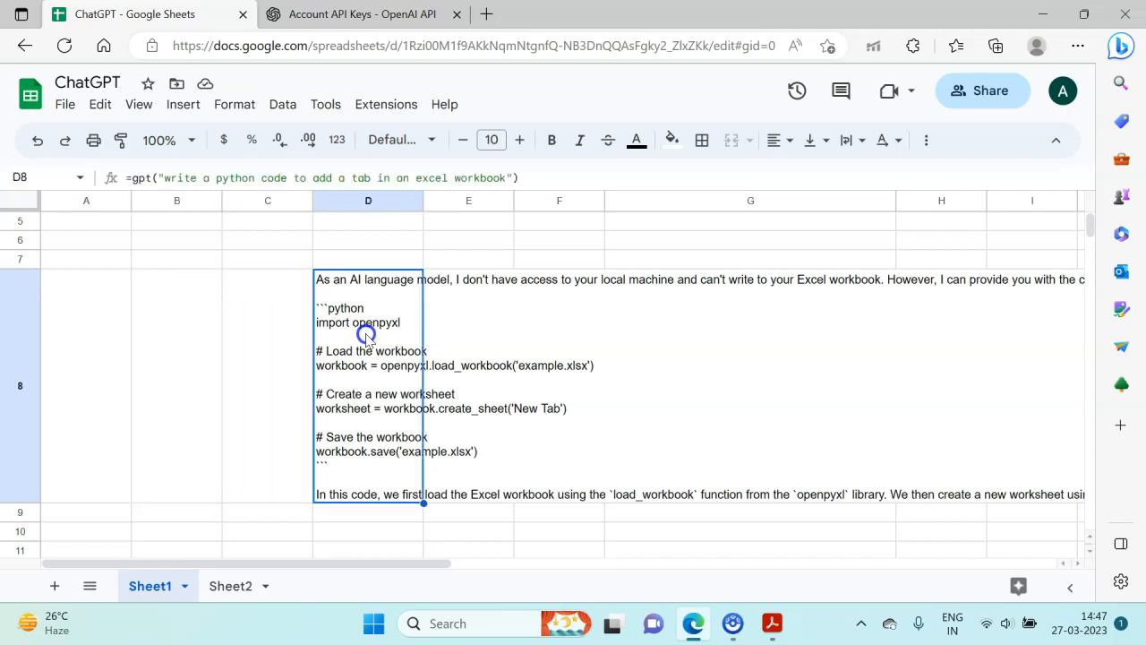
pyautogui.click(388, 179)
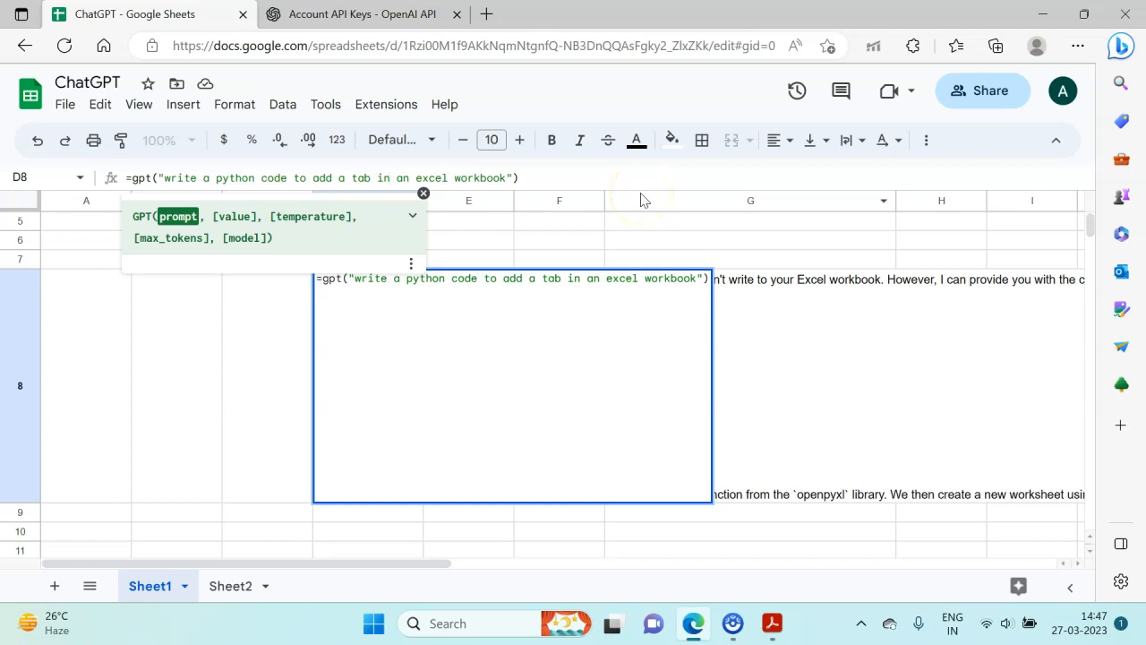
pyautogui.press('Escape')
pyautogui.press('Delete')
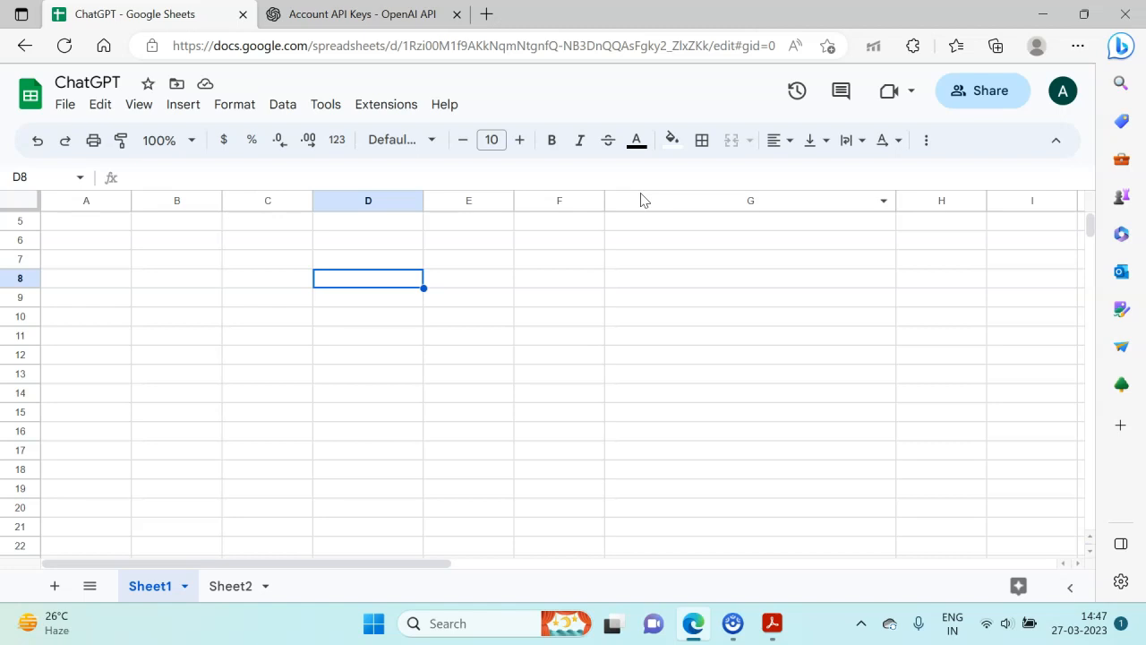
# - Enter the prompt "Write a line on India" in cell D8 and the topic "economy" in cell E8
pyautogui.write('W')
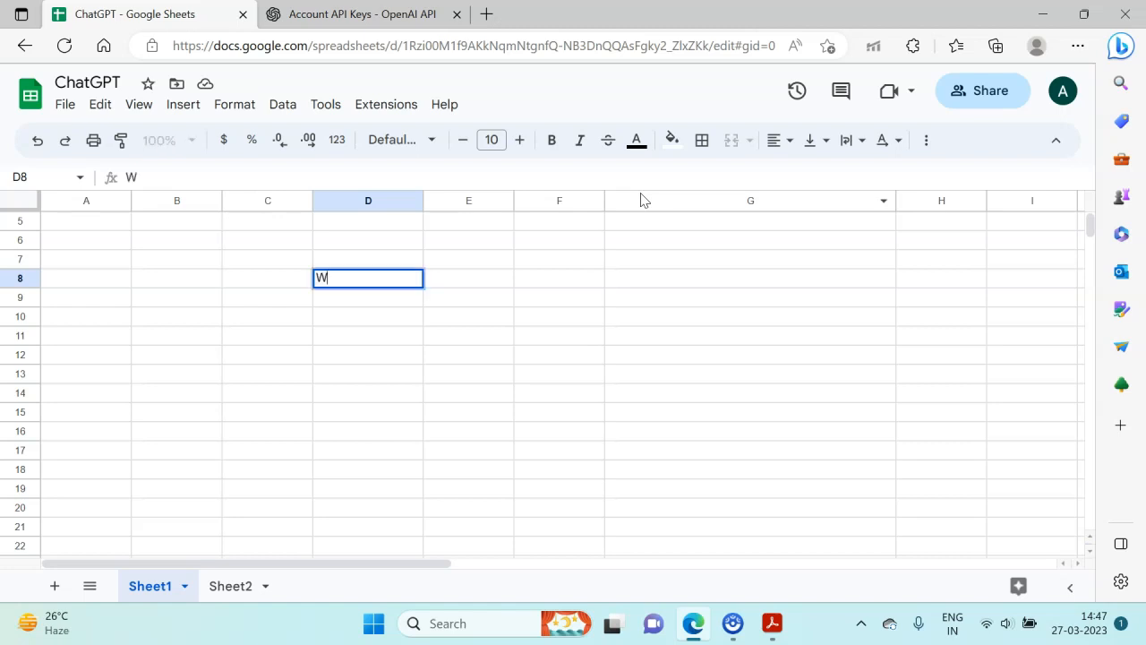
pyautogui.write('rite a line on India')
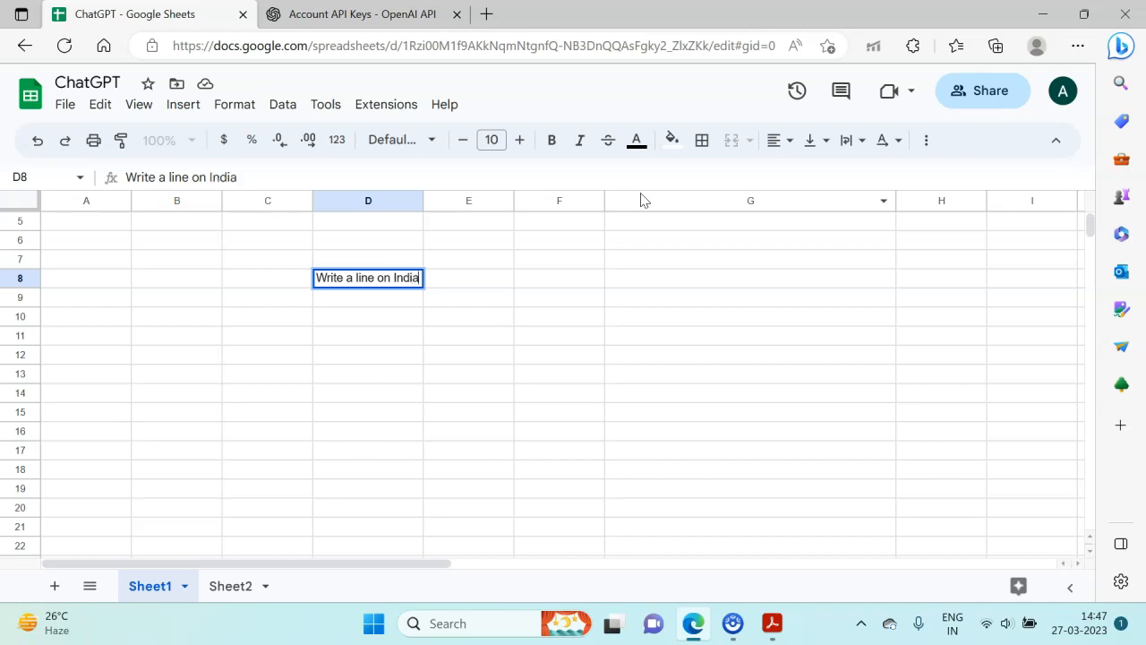
pyautogui.press('Return')
pyautogui.press('Right')
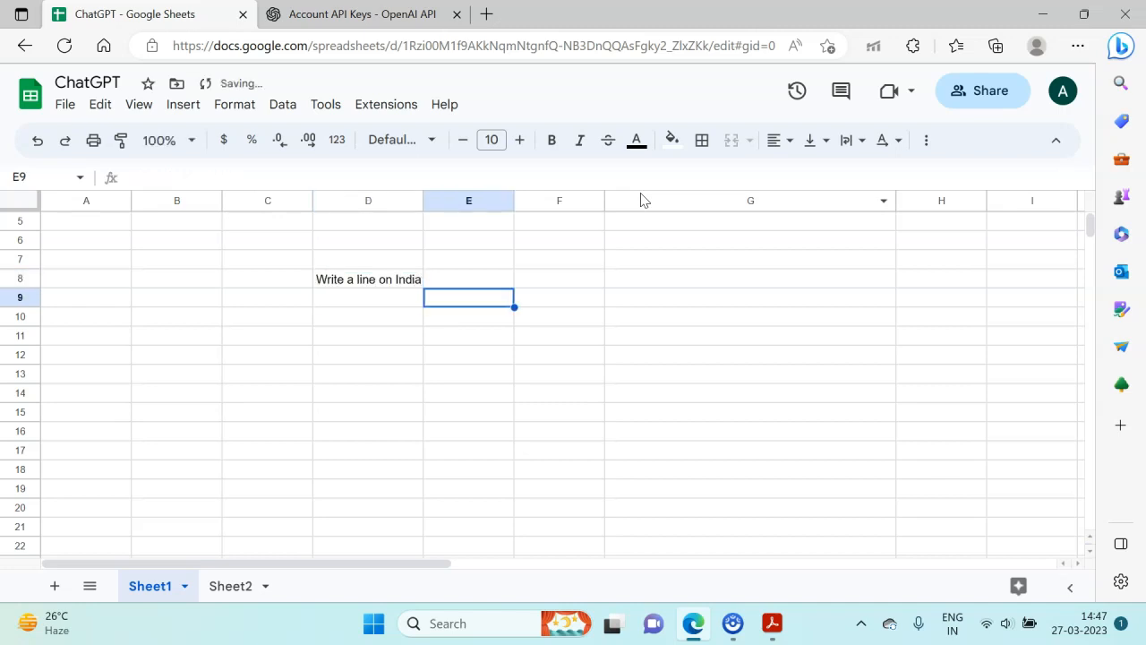
pyautogui.press('Up')
pyautogui.write('economy')
pyautogui.press('Return')
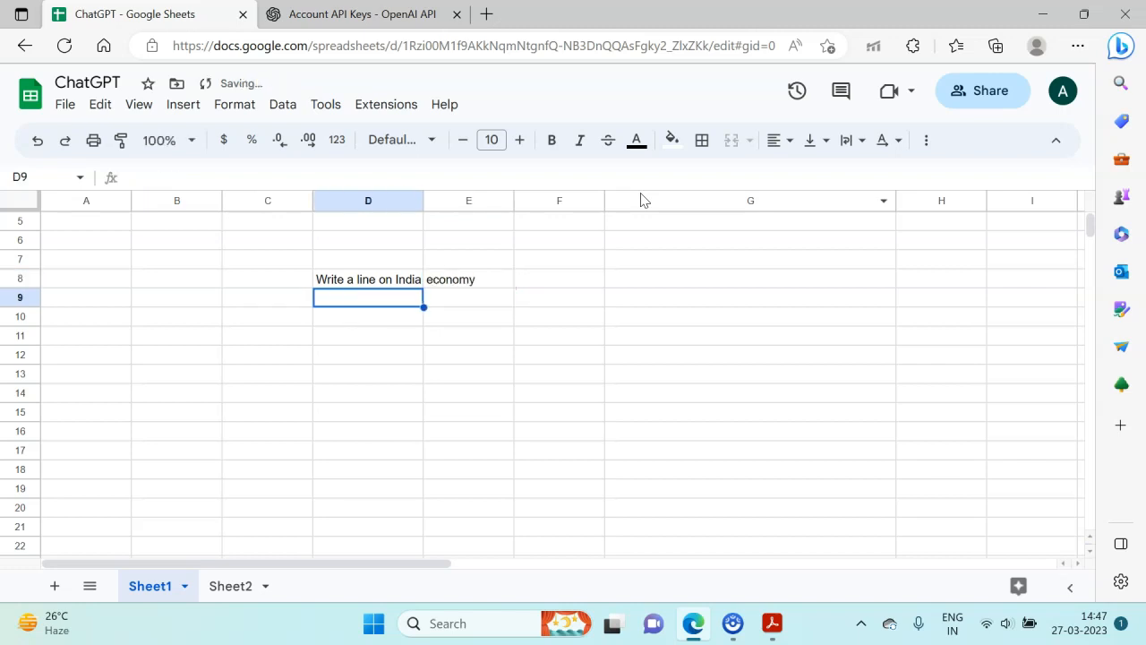
# - Copy the prompt "Write a line on India" from cell D8 down through cell D11
pyautogui.press('Up')
pyautogui.hotkey('ctrl', 'c')
pyautogui.hotkey('shift', 'Down')
pyautogui.hotkey('shift', 'Down')
pyautogui.hotkey('shift', 'Down')
pyautogui.hotkey('ctrl', 'v')
# - Enter the topics "culture", "history" and "population" in cells E9, E10 and E11
pyautogui.press('Right')
pyautogui.press('Down')
pyautogui.write('culture')
pyautogui.press('Return')
pyautogui.write('hisoty')
pyautogui.press('BackSpace')
pyautogui.press('BackSpace')
pyautogui.press('BackSpace')
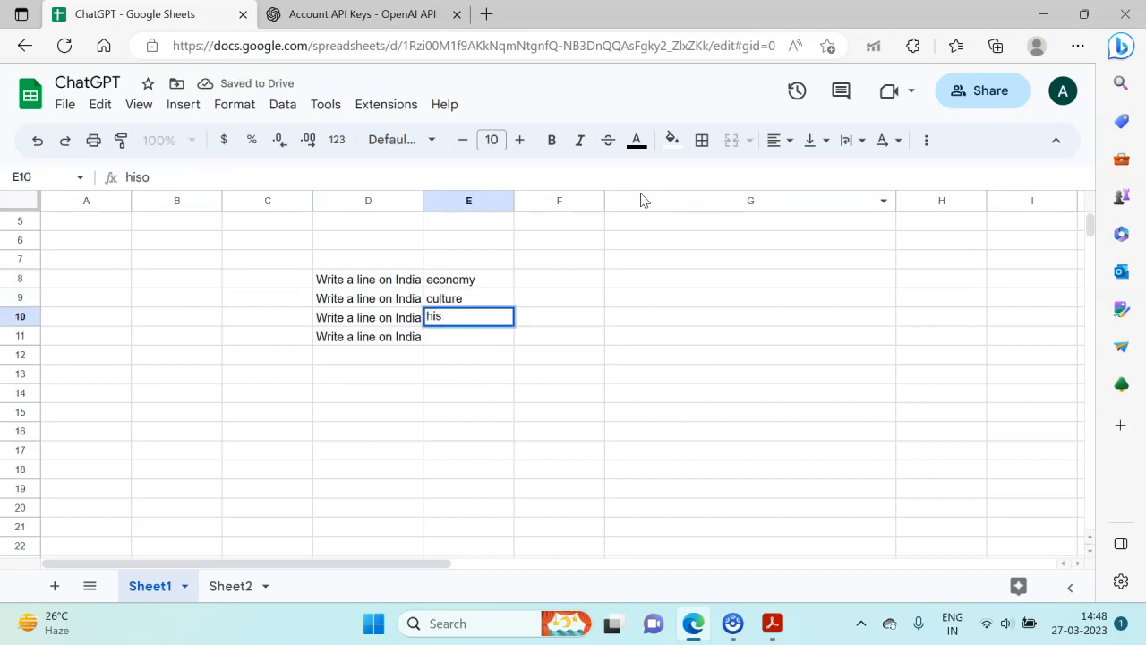
pyautogui.write('tory')
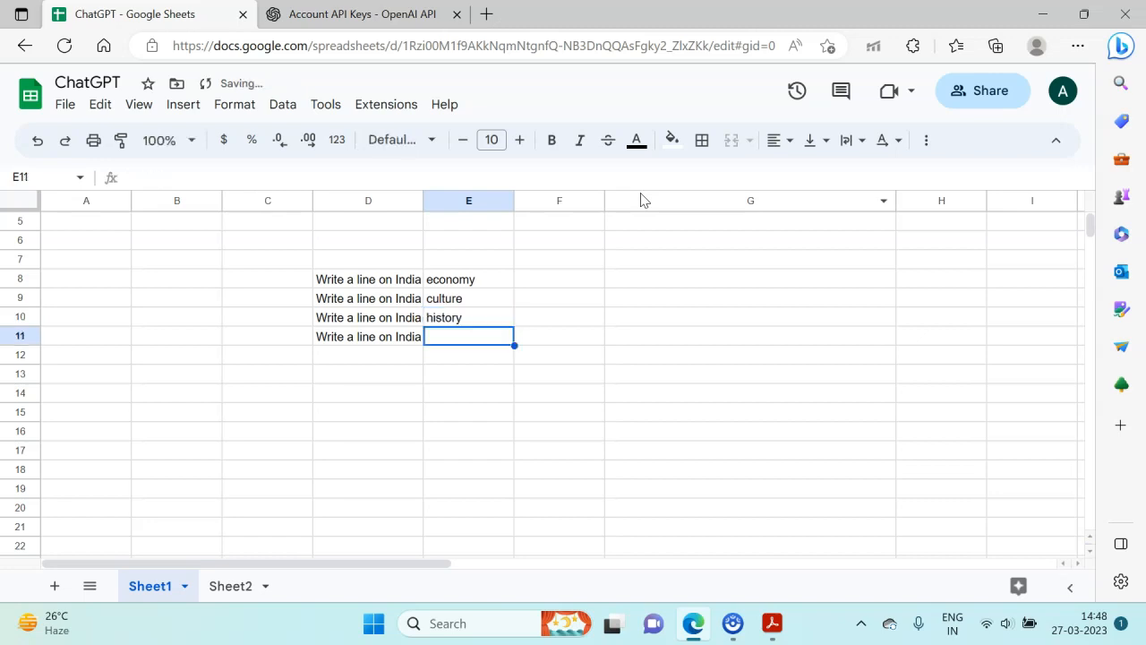
pyautogui.write('popula')
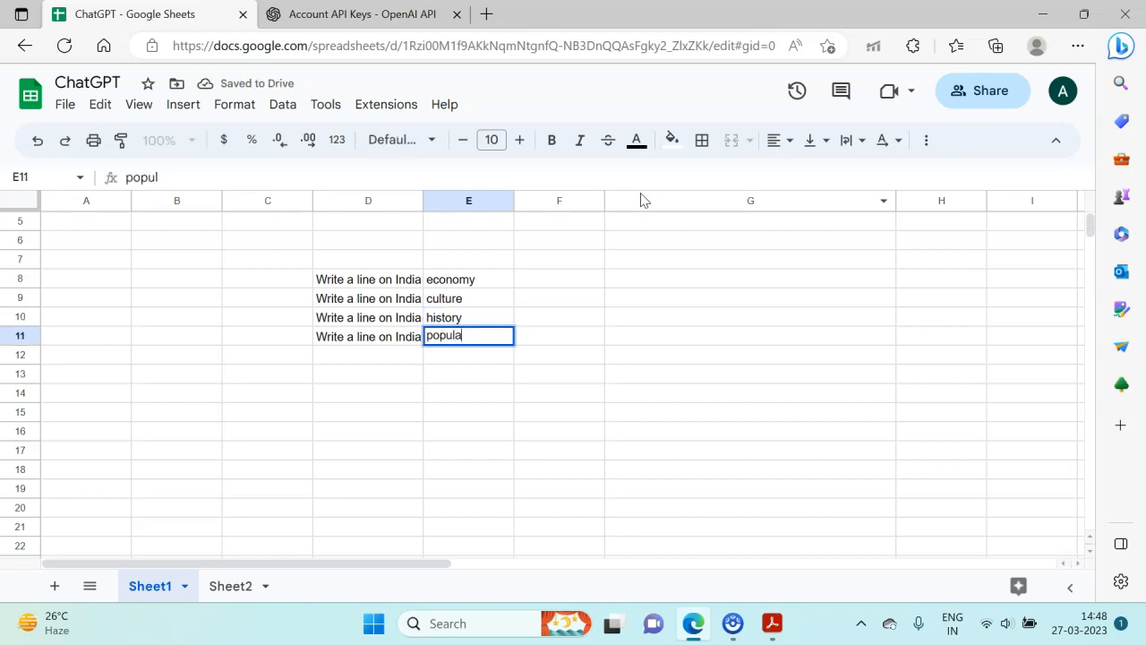
pyautogui.write('tion')
pyautogui.press('Return')
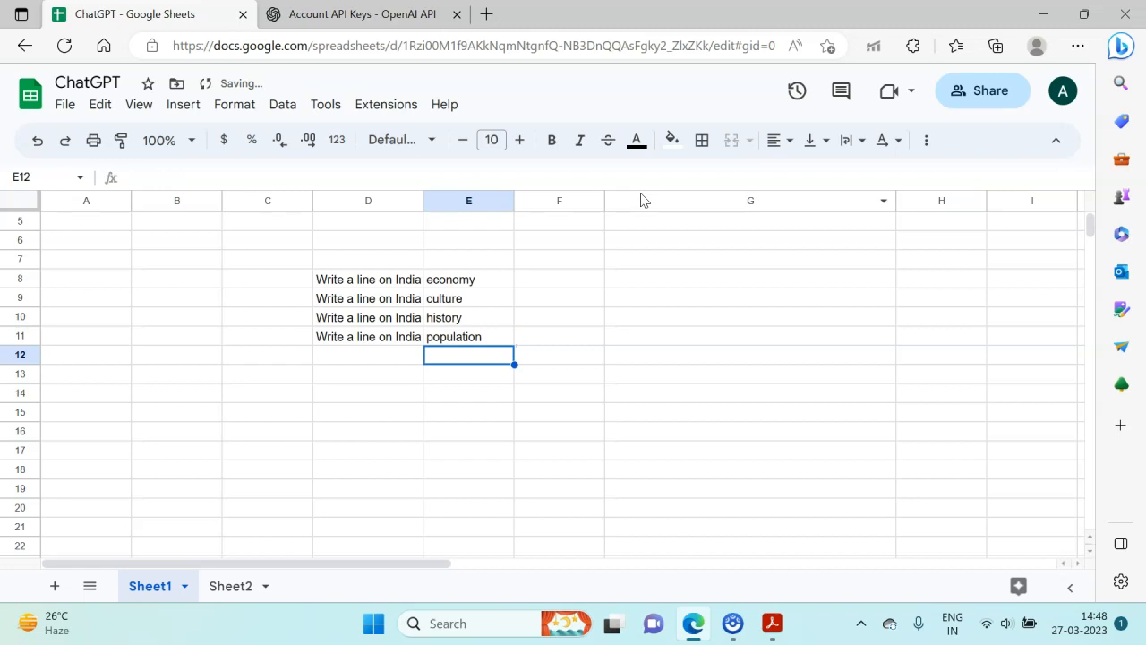
# - Enter the formula =gpt(D8:E11) in cell G8, using the whole block of prompts and topics as its prompt
pyautogui.press('Right')
pyautogui.press('Right')
pyautogui.press('Up')
pyautogui.press('Up')
pyautogui.press('Up')
pyautogui.press('Up')
pyautogui.write('=gpt')
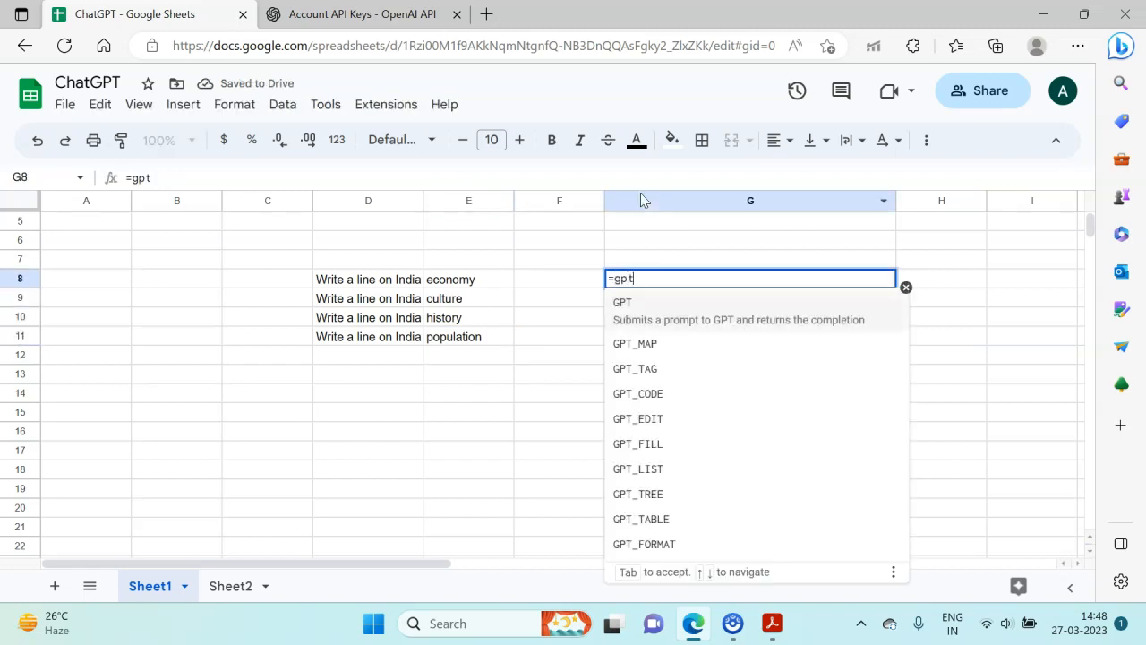
pyautogui.write('(')
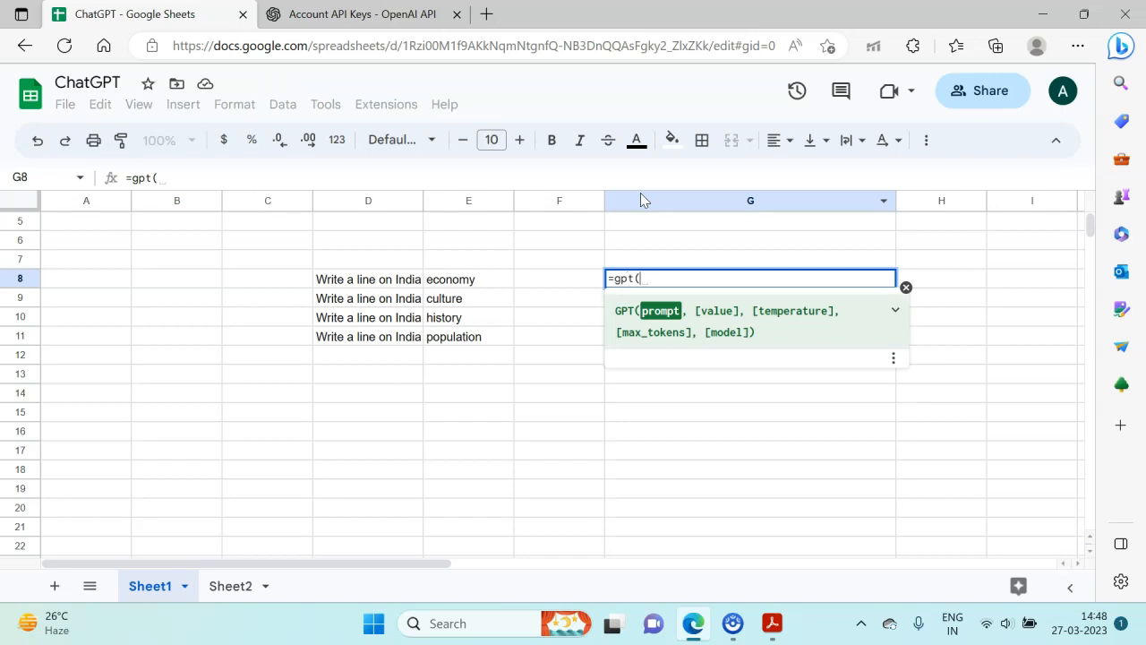
pyautogui.press('Left')
pyautogui.press('Left')
pyautogui.press('Left')
pyautogui.hotkey('shift', 'Down')
pyautogui.hotkey('shift', 'Down')
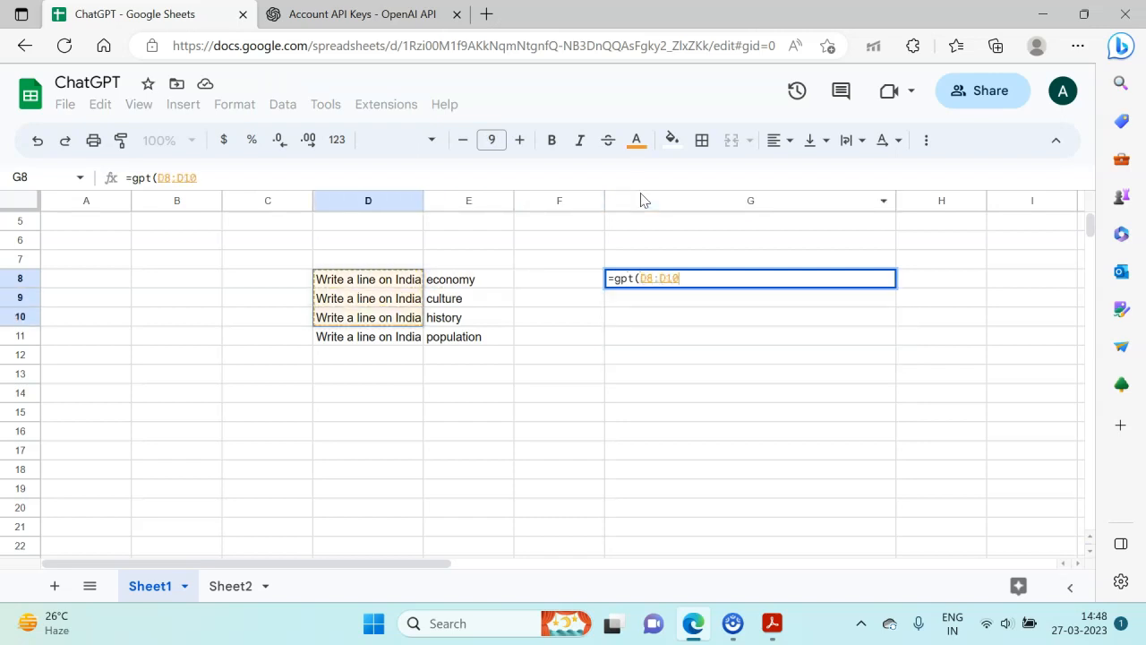
pyautogui.hotkey('shift', 'Down')
pyautogui.hotkey('shift', 'Right')
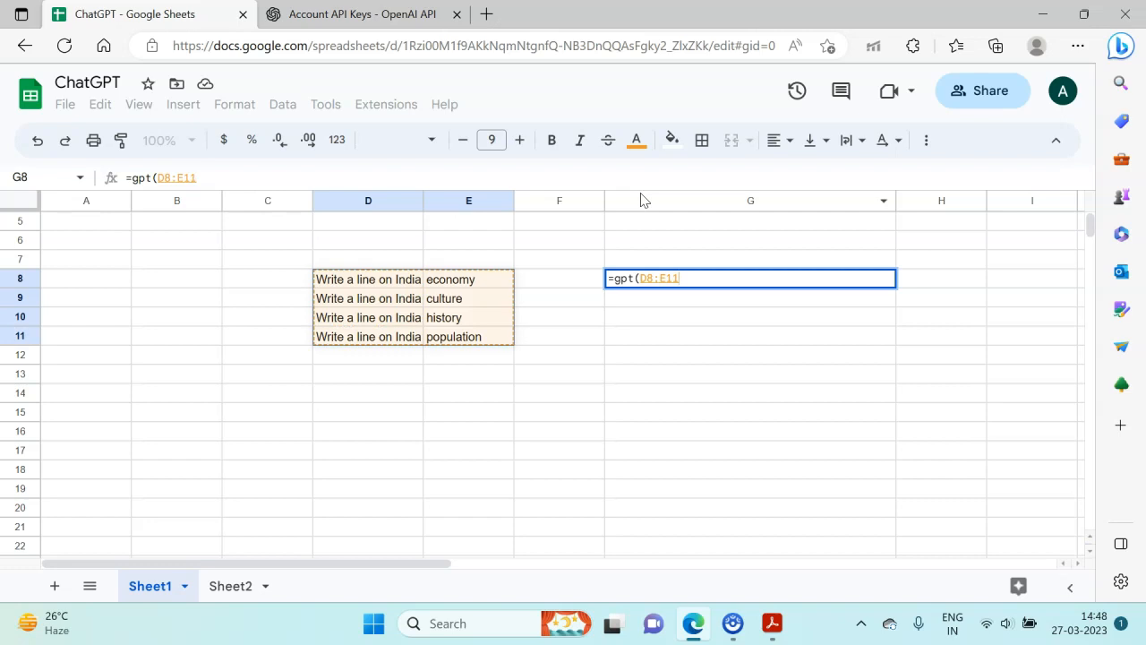
pyautogui.write(')')
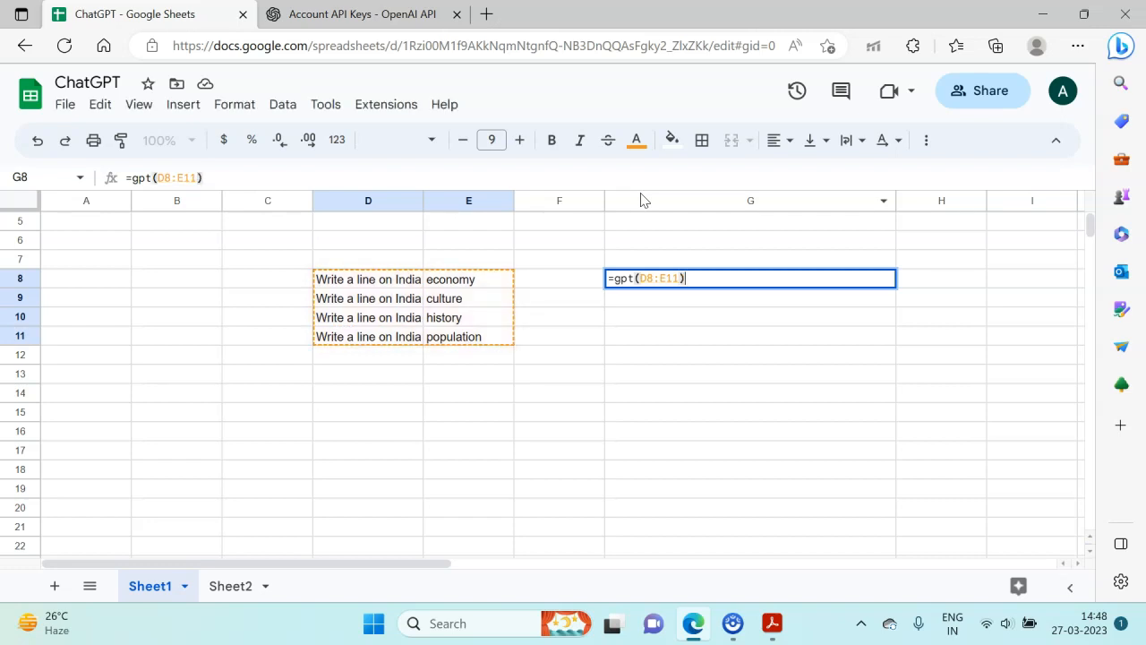
pyautogui.press('Return')
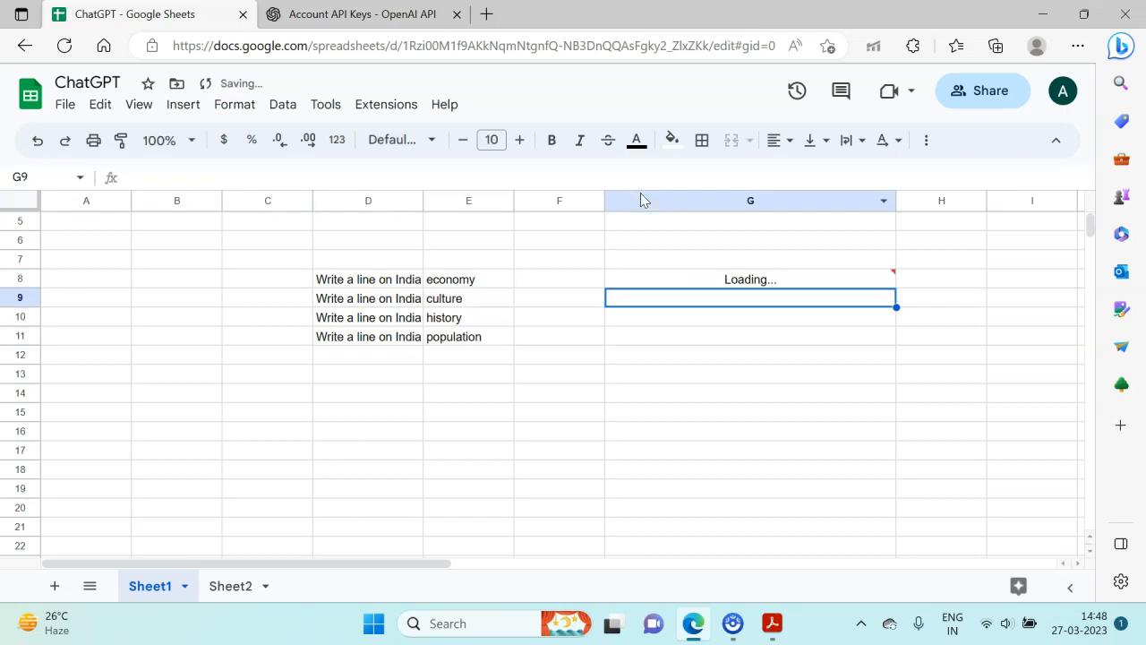
pyautogui.press('Down')
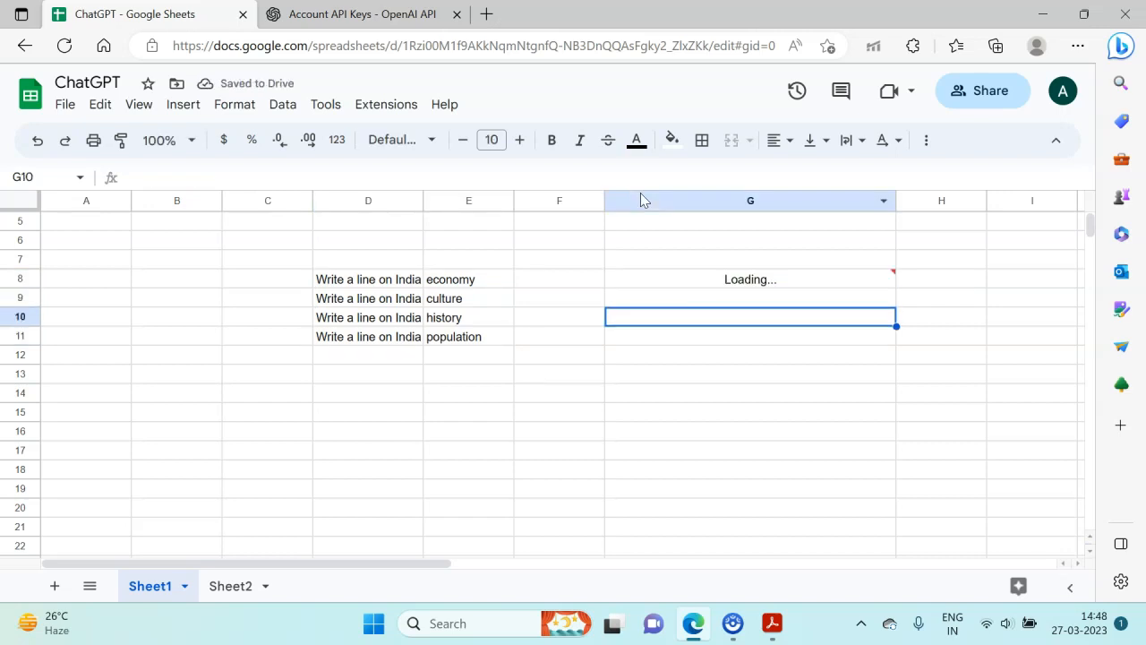
pyautogui.press('Down')
pyautogui.press('Down')
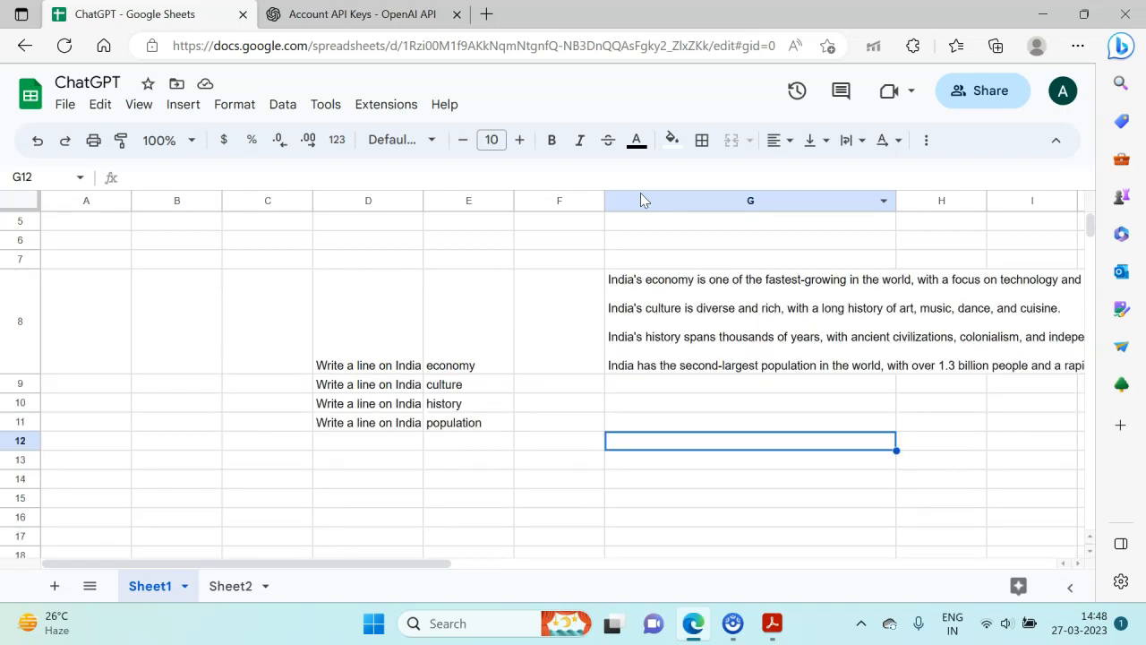
# - Compare the lines generated in cell G8 with the prompts and topics in columns D and E
pyautogui.click(385, 359)
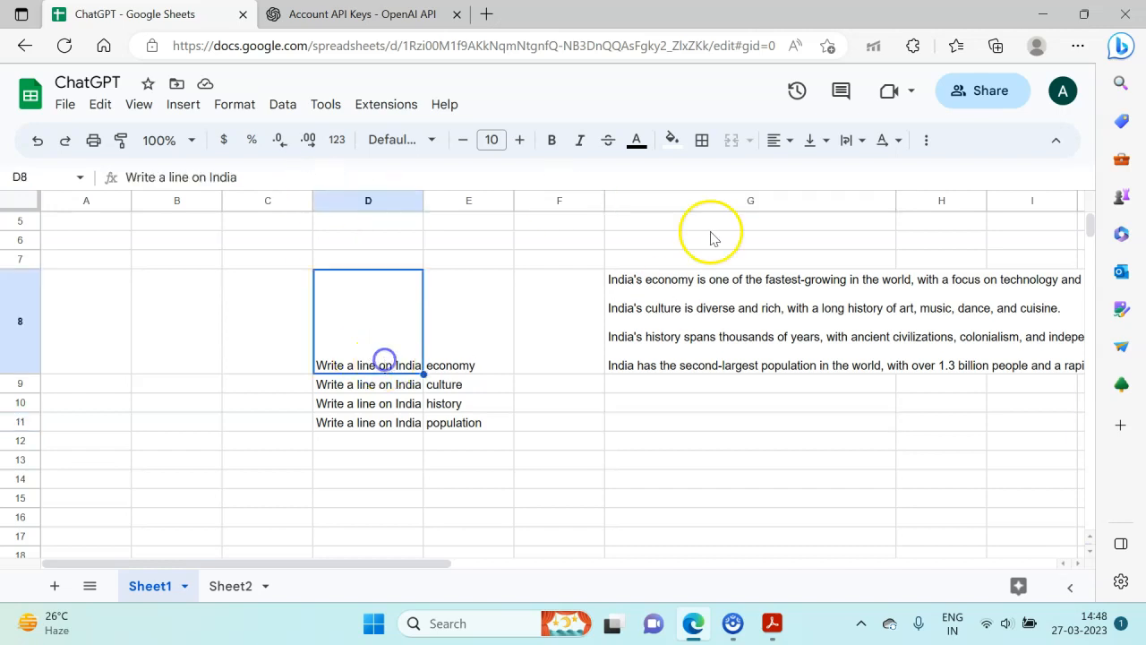
pyautogui.click(707, 306)
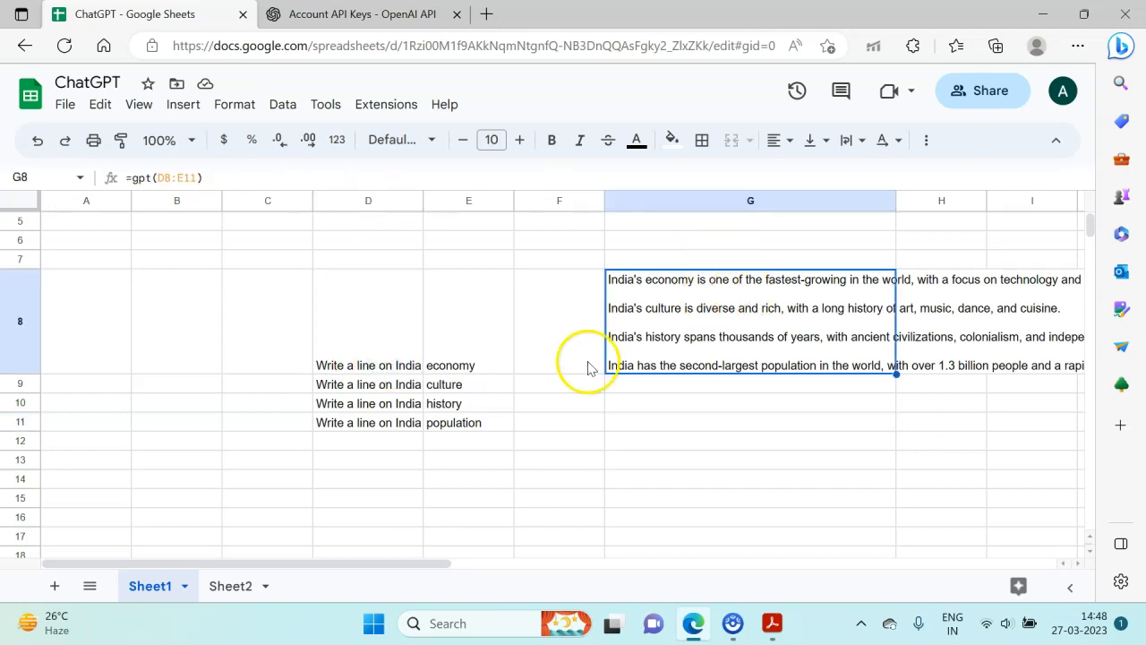
pyautogui.click(489, 385)
pyautogui.click(719, 344)
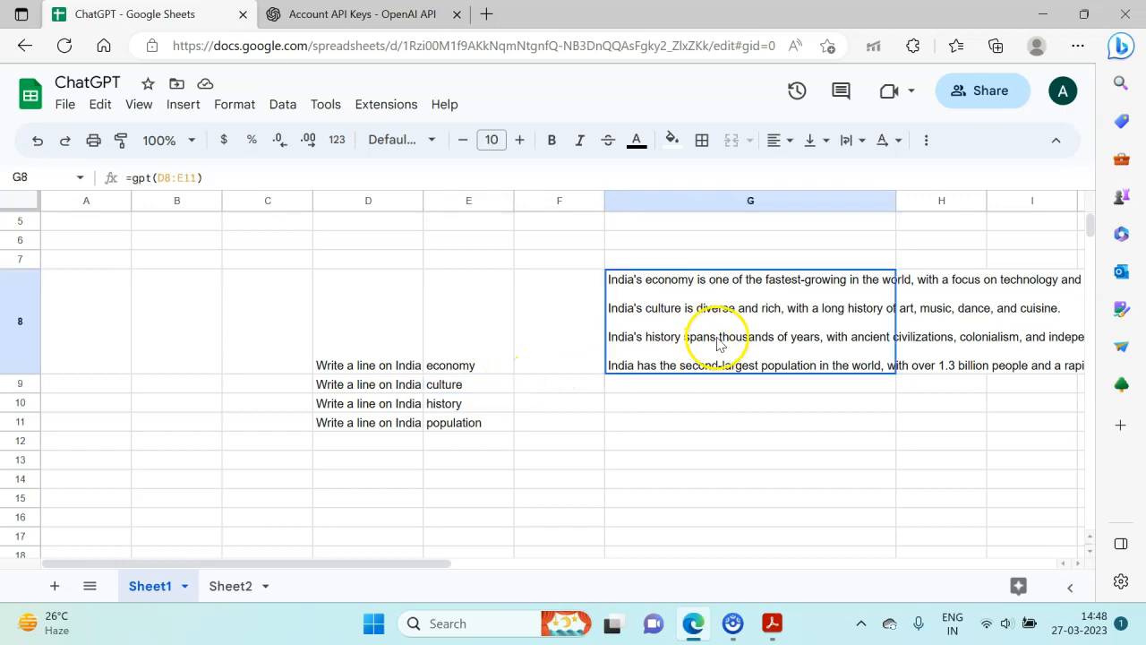
pyautogui.click(467, 403)
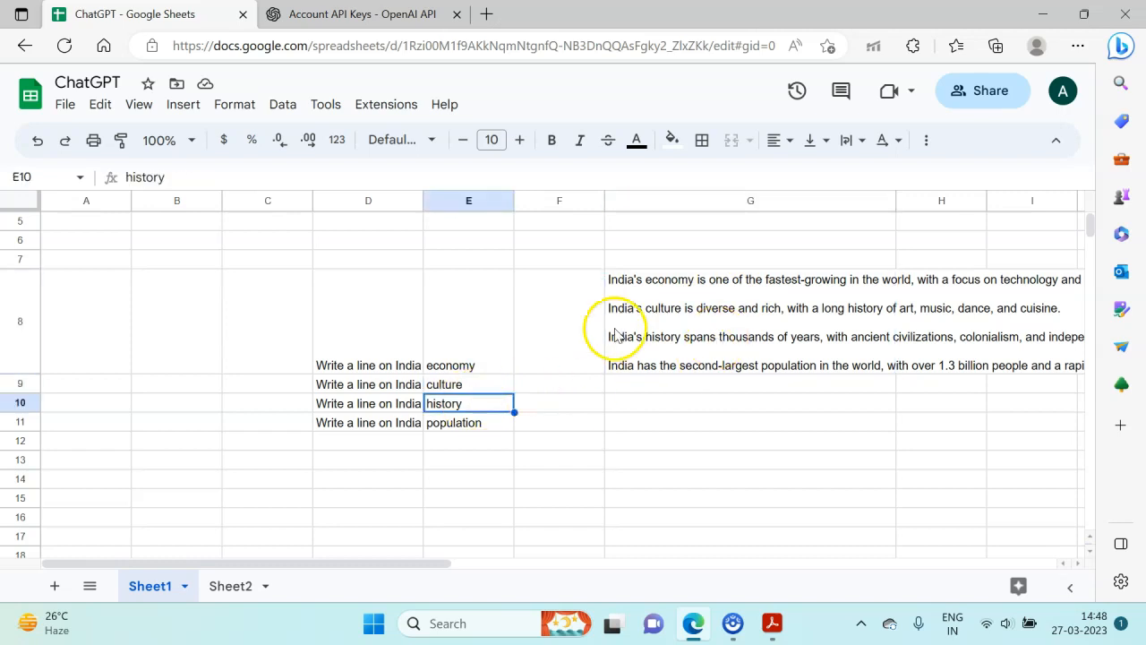
# - Clear the GPT formula and its generated lines on India from cell G8
pyautogui.click(668, 335)
pyautogui.click(460, 423)
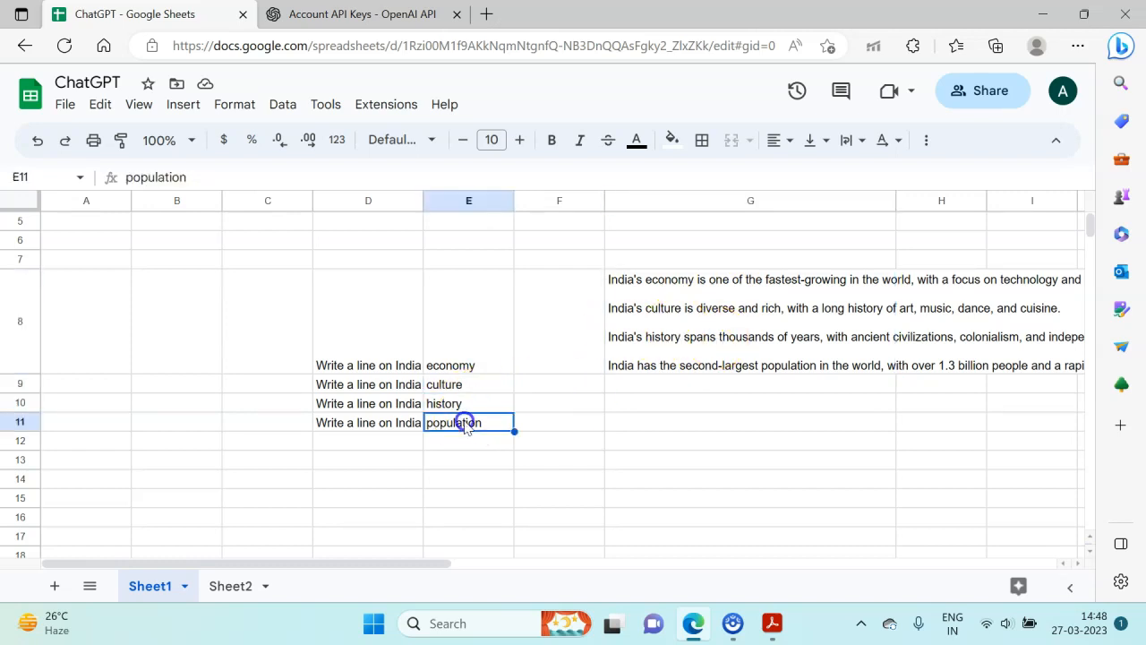
pyautogui.click(712, 341)
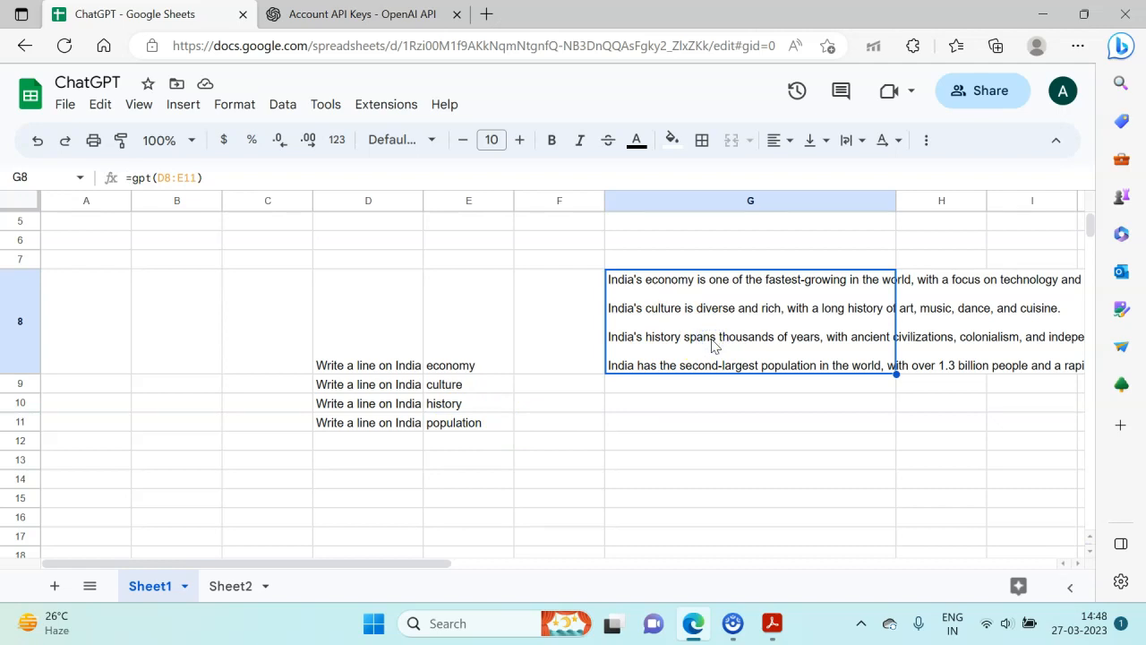
pyautogui.press('Delete')
pyautogui.press('Left')
pyautogui.press('Left')
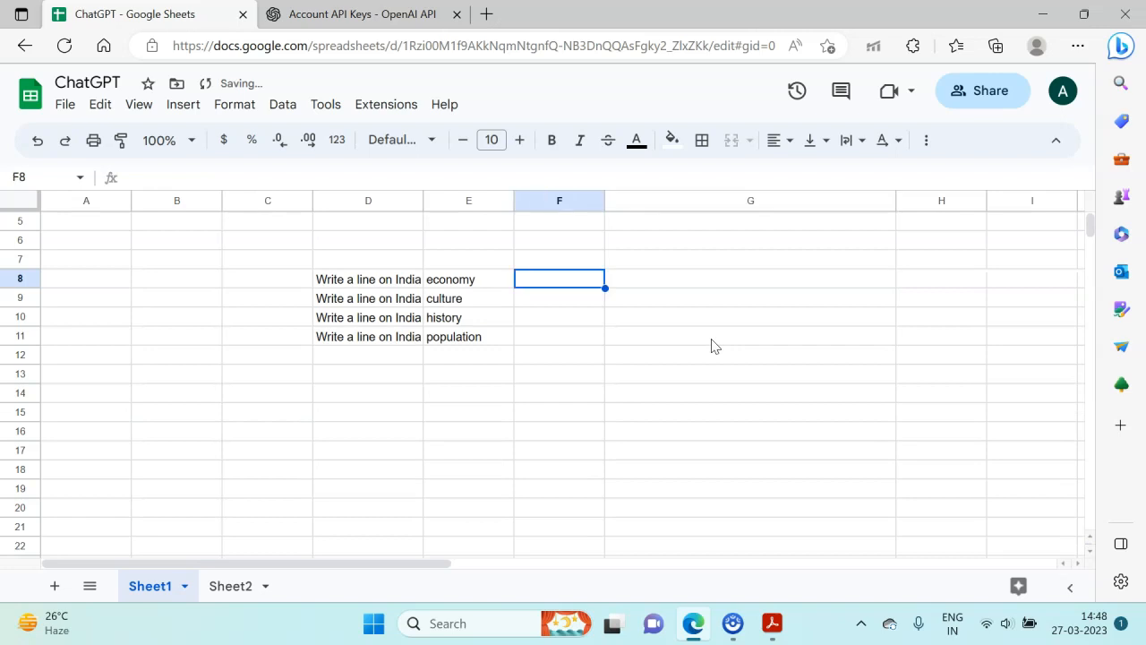
# - Combine the prompt and its topic in cell F8 with the formula =D8 & E8
pyautogui.hotkey('shift', 'Down')
pyautogui.hotkey('shift', 'Down')
pyautogui.hotkey('shift', 'Down')
pyautogui.press('Right')
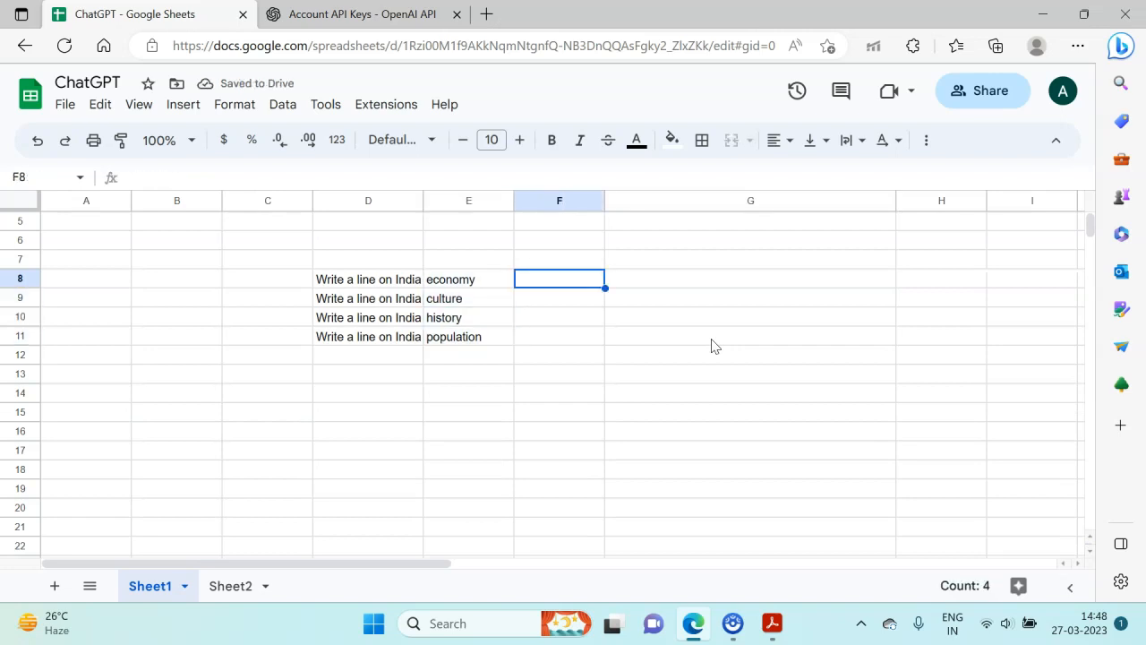
pyautogui.press('Left')
pyautogui.press('Left')
pyautogui.press('Right')
pyautogui.press('Right')
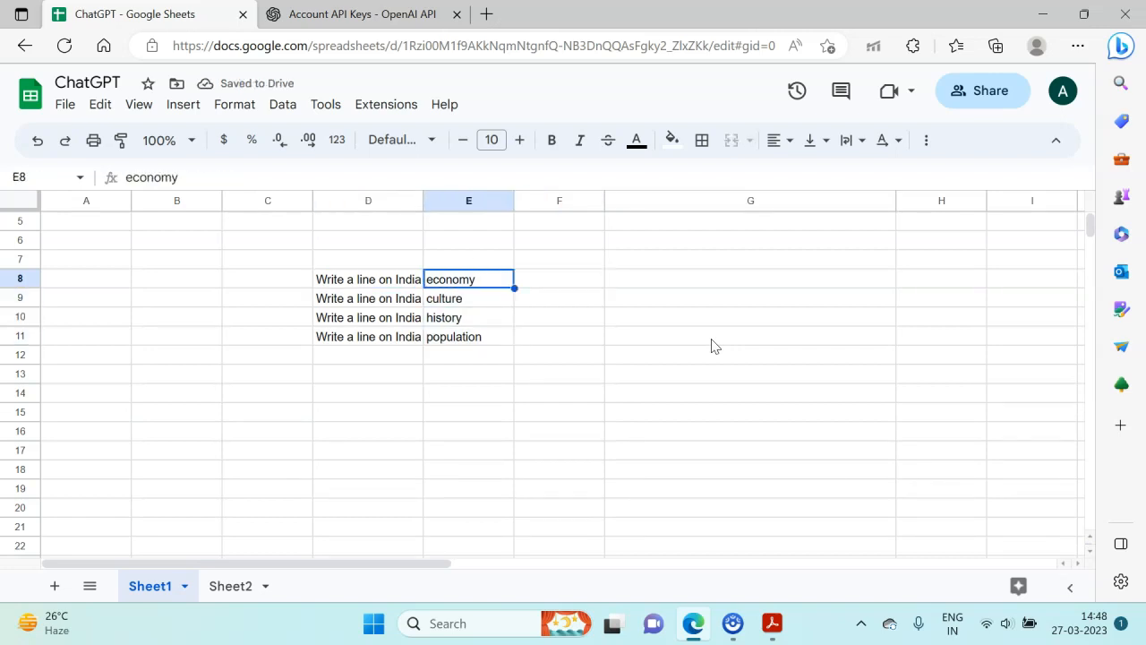
pyautogui.write('=')
pyautogui.press('Left')
pyautogui.press('Left')
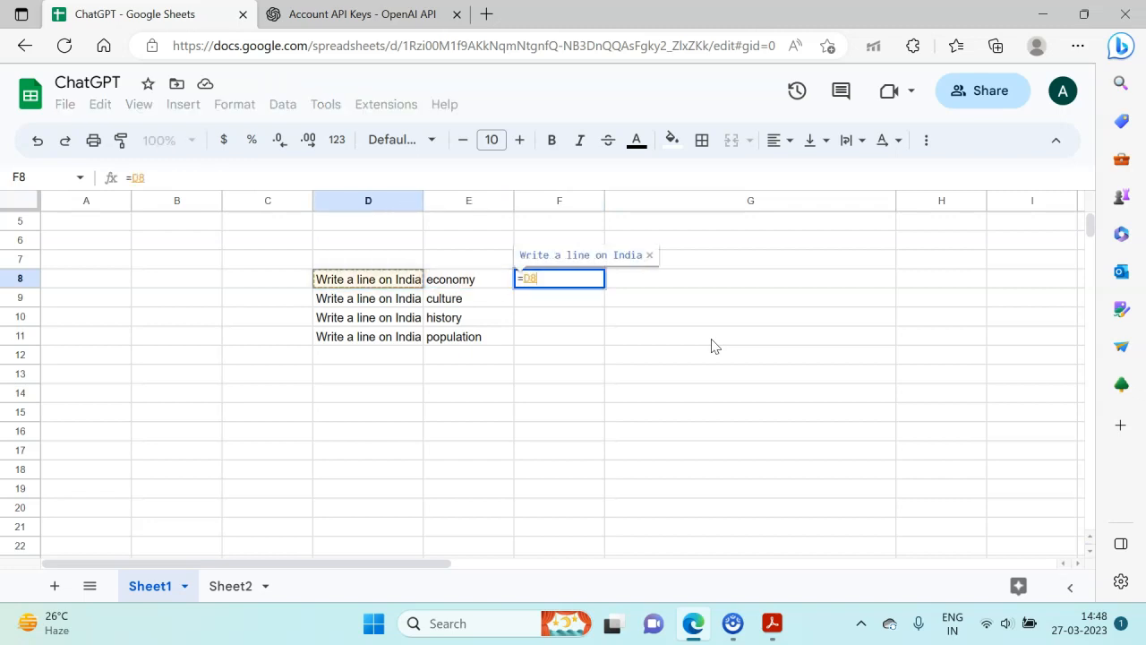
pyautogui.write('&')
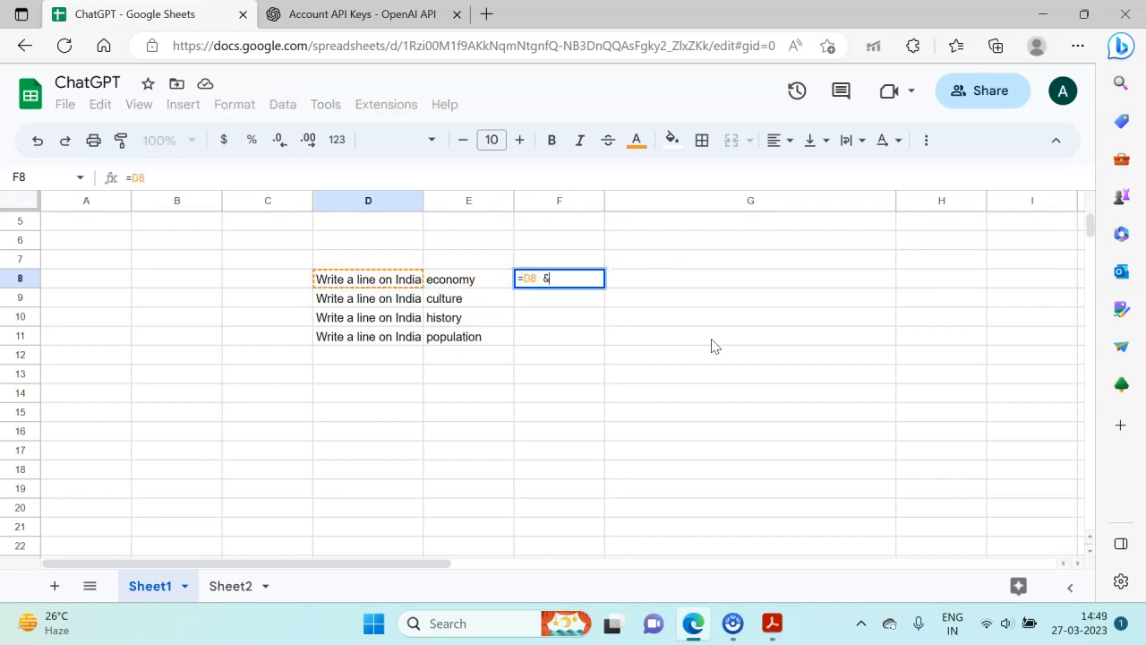
pyautogui.press('Right')
pyautogui.press('Return')
# - Copy the combining formula from cell F8 down to cells F9 through F11
pyautogui.press('Up')
pyautogui.write('c')
pyautogui.press('Escape')
pyautogui.hotkey('ctrl', 'c')
pyautogui.press('Down')
pyautogui.hotkey('shift', 'Down')
pyautogui.hotkey('shift', 'Down')
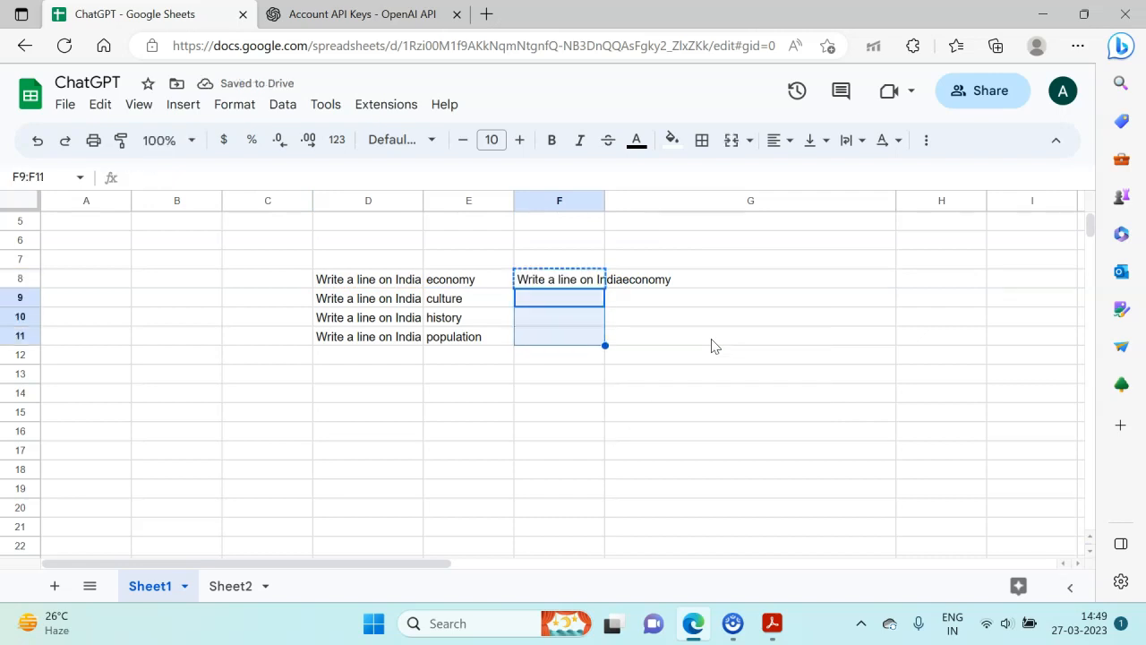
pyautogui.hotkey('ctrl', 'v')
# - Enter the formula =gpt(F8:F11) in cell H8, using the combined prompts as its input
pyautogui.press('Right')
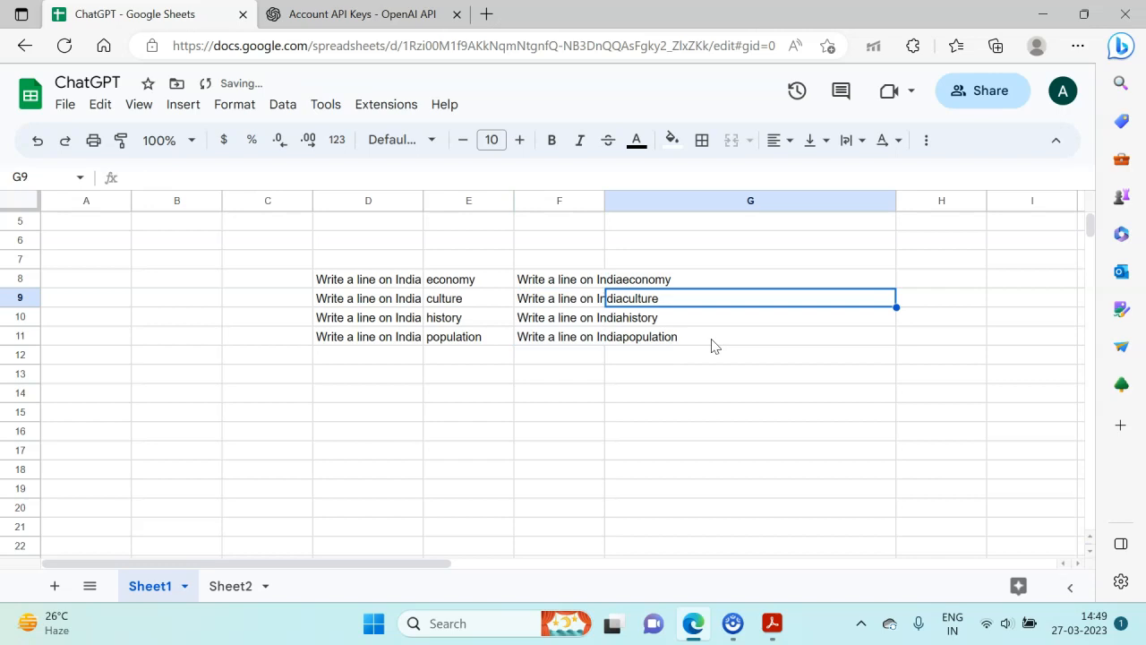
pyautogui.press('Right')
pyautogui.press('Up')
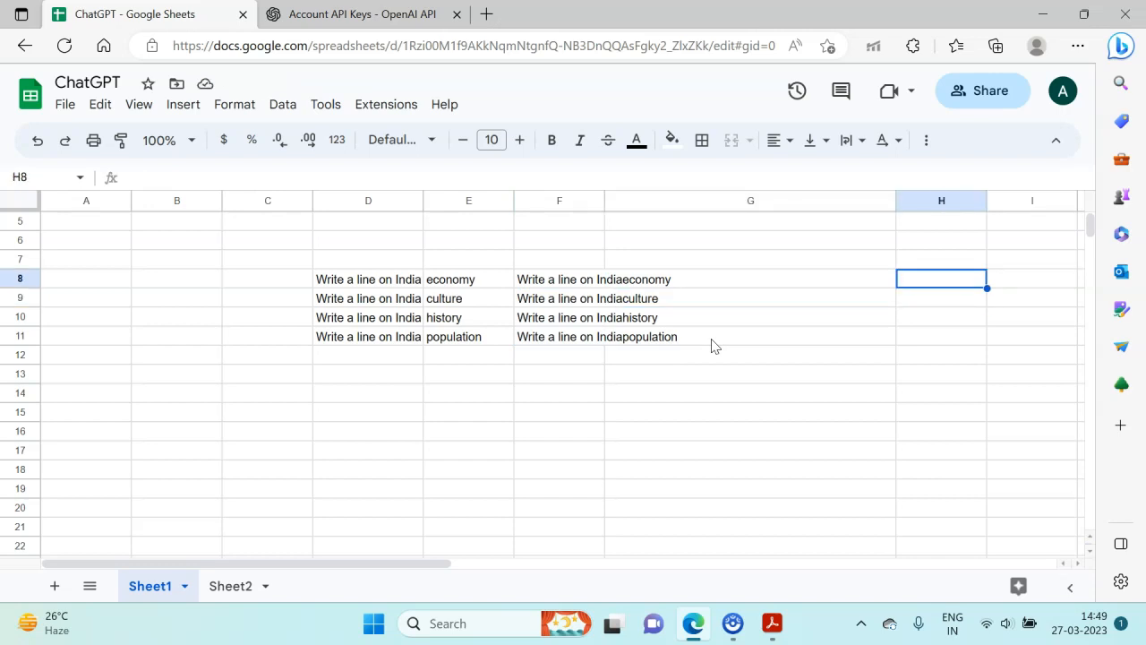
pyautogui.write('=gpt(')
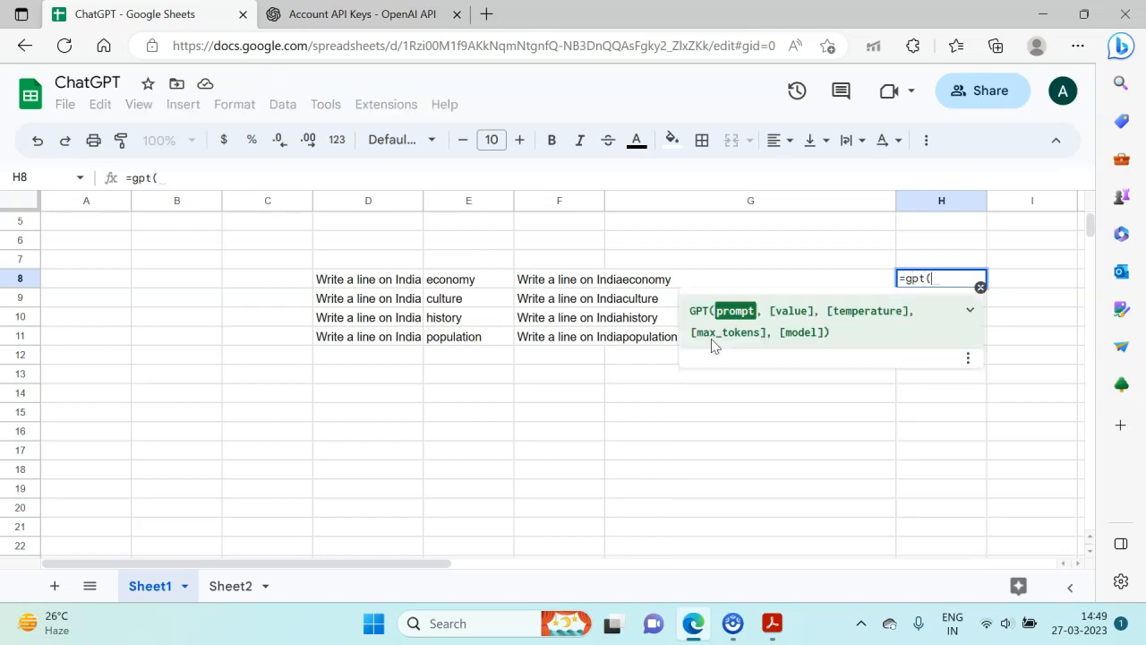
pyautogui.press('Left')
pyautogui.press('Left')
pyautogui.hotkey('shift', 'Down')
pyautogui.hotkey('shift', 'Down')
pyautogui.hotkey('shift', 'Down')
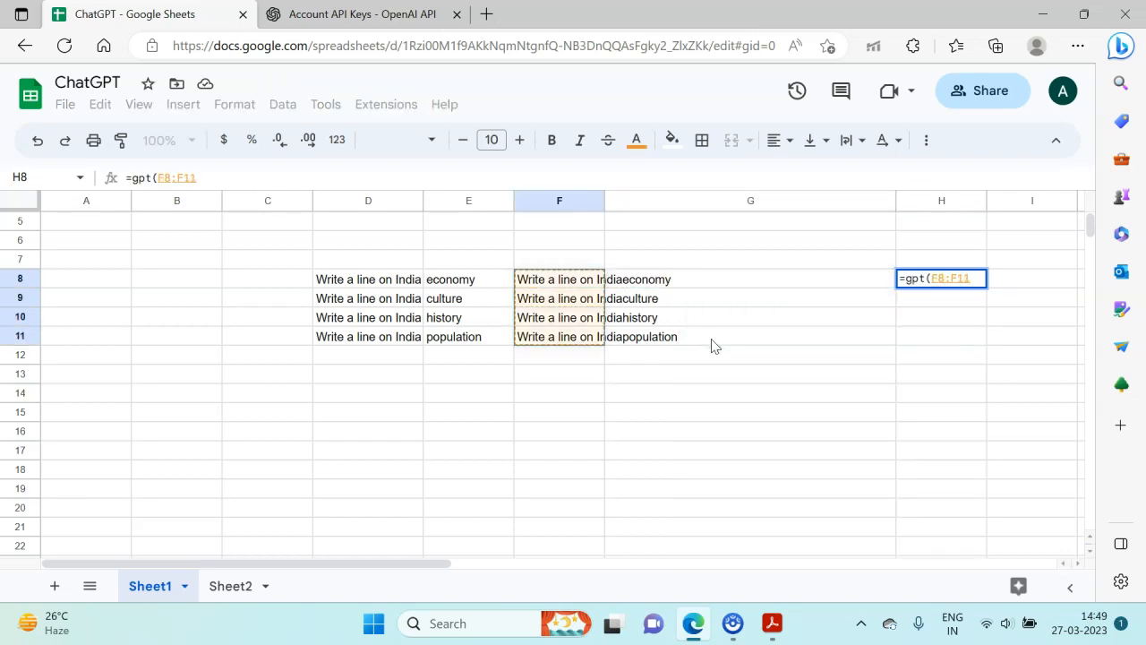
pyautogui.press('Return')
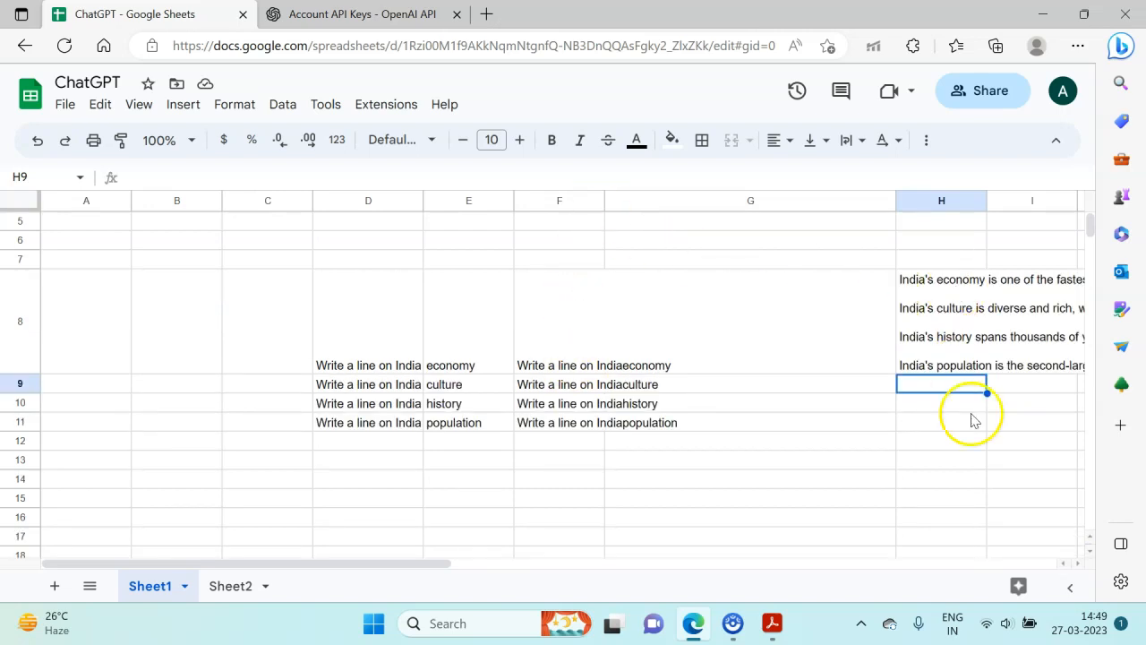
# - Read through the lines generated in cell H8 across the neighbouring columns
pyautogui.click(940, 335)
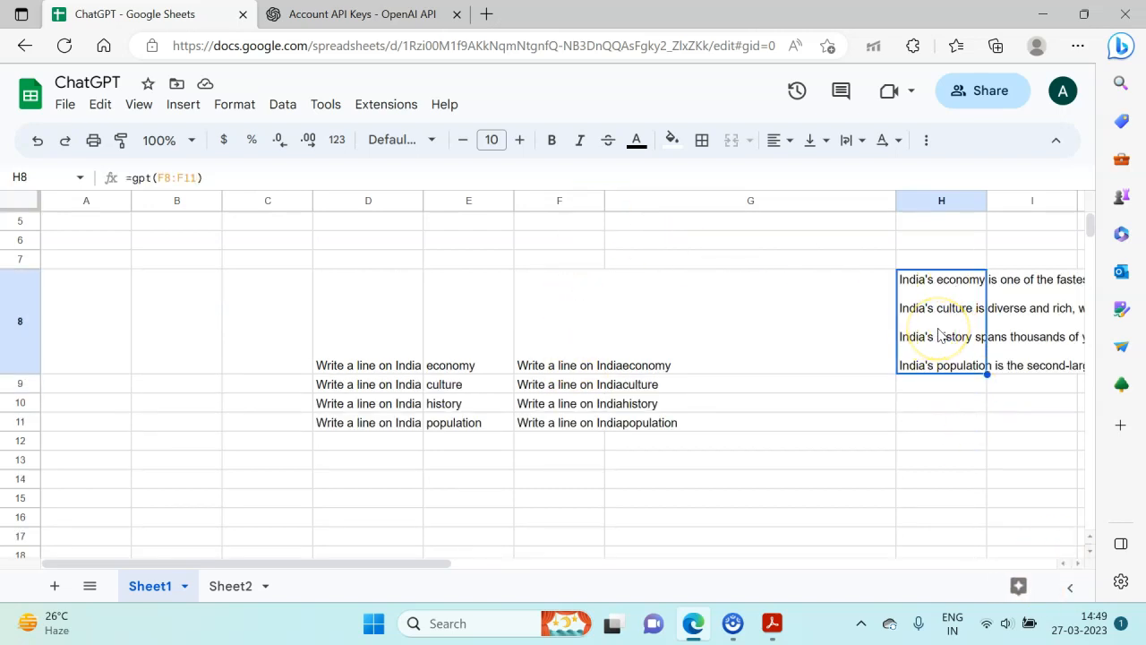
pyautogui.press('Right')
pyautogui.press('Right')
pyautogui.press('Right')
pyautogui.press('Right')
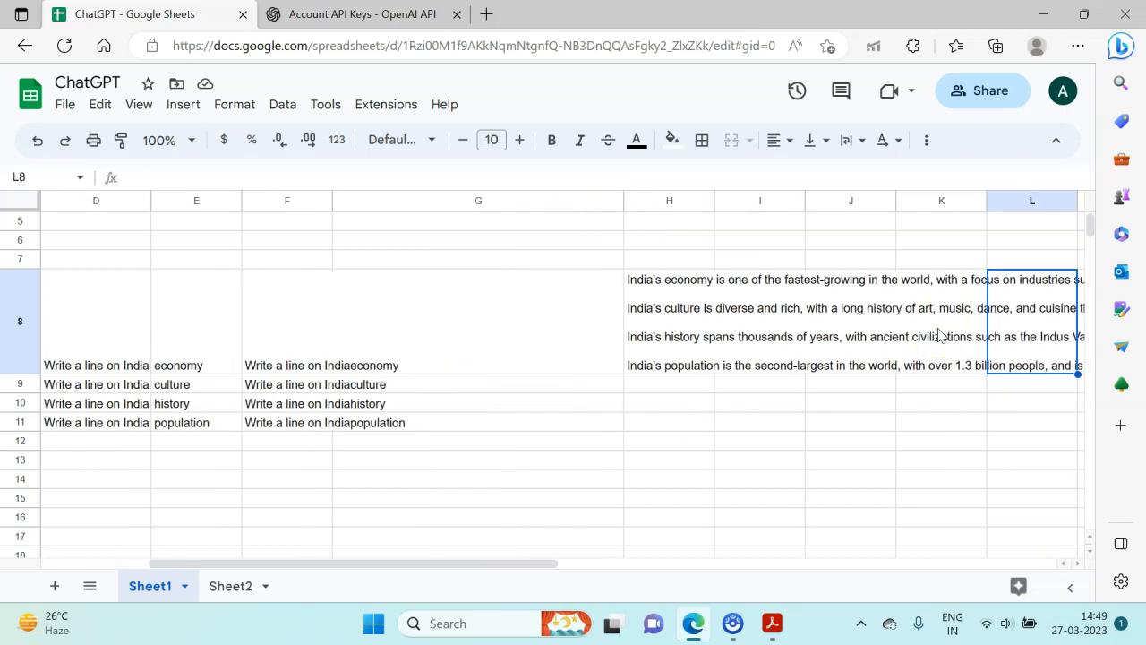
pyautogui.press('Left')
pyautogui.press('Left')
pyautogui.press('Left')
pyautogui.press('Left')
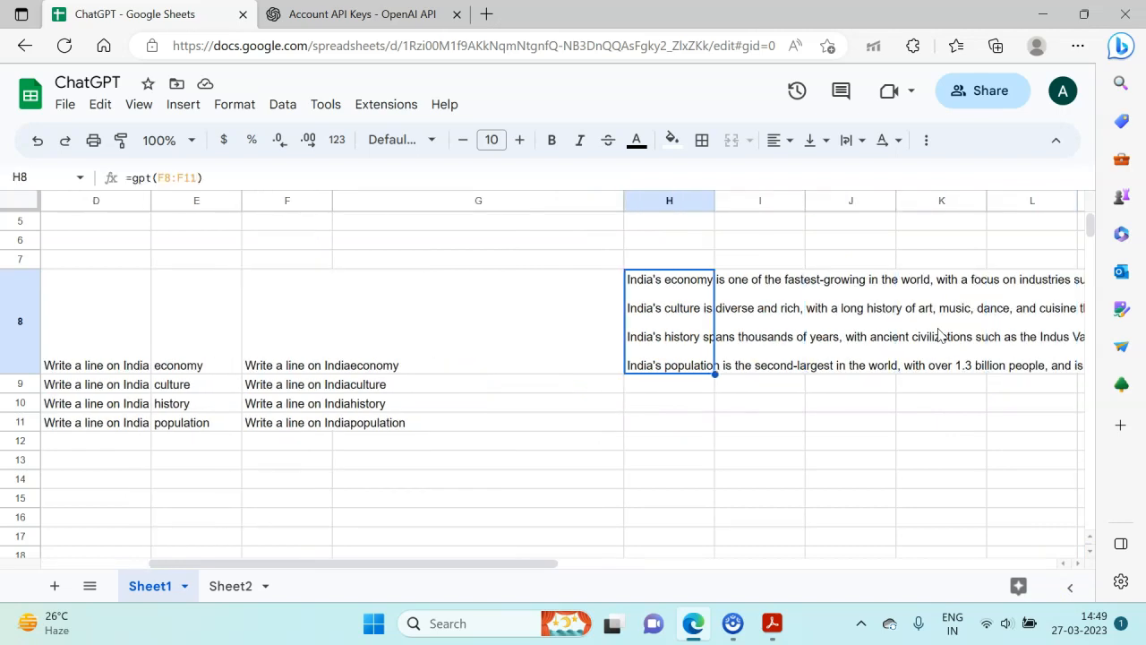
# - Fit the width of column F to its combined prompt texts
pyautogui.click(317, 314)
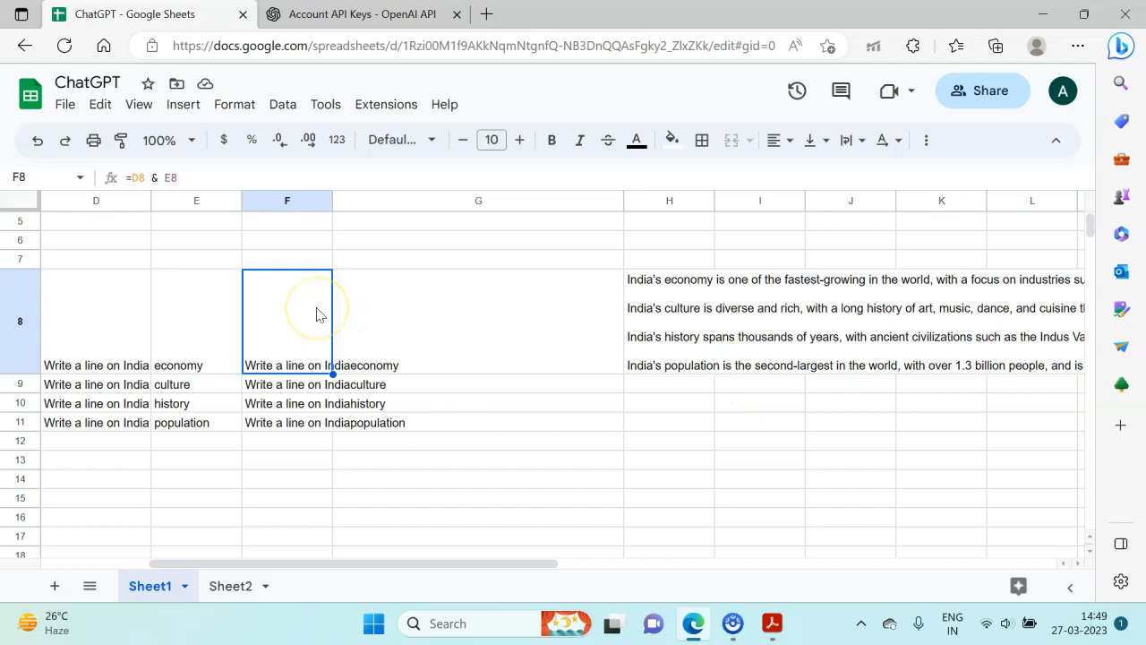
pyautogui.moveTo(332, 201); pyautogui.dragTo(332, 201)
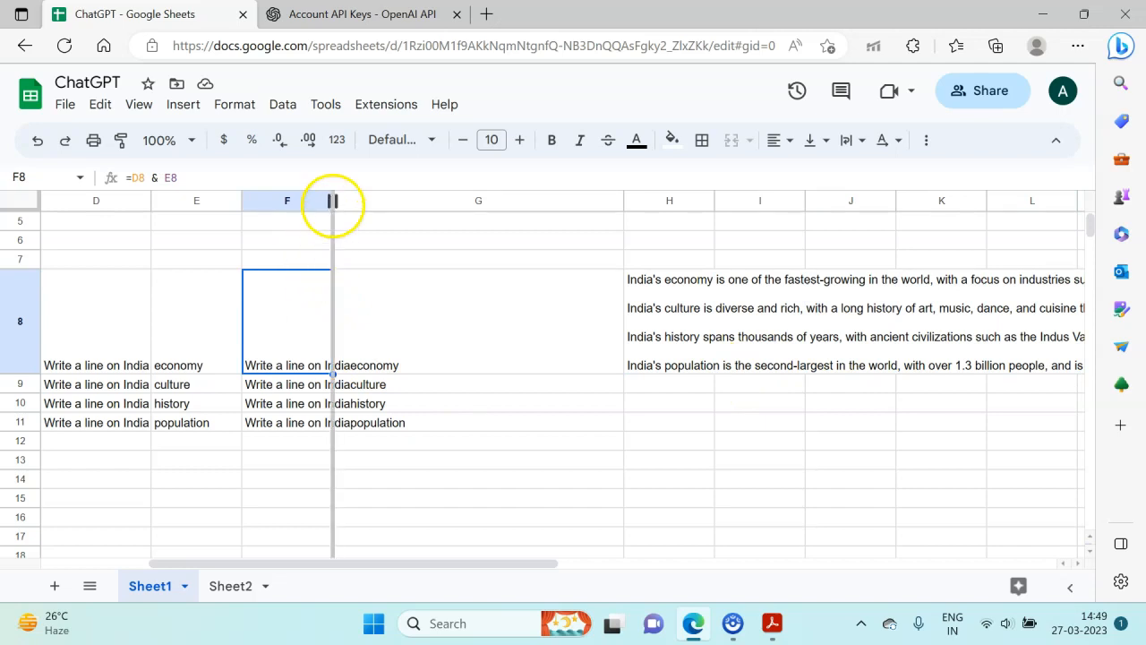
pyautogui.doubleClick(332, 201)
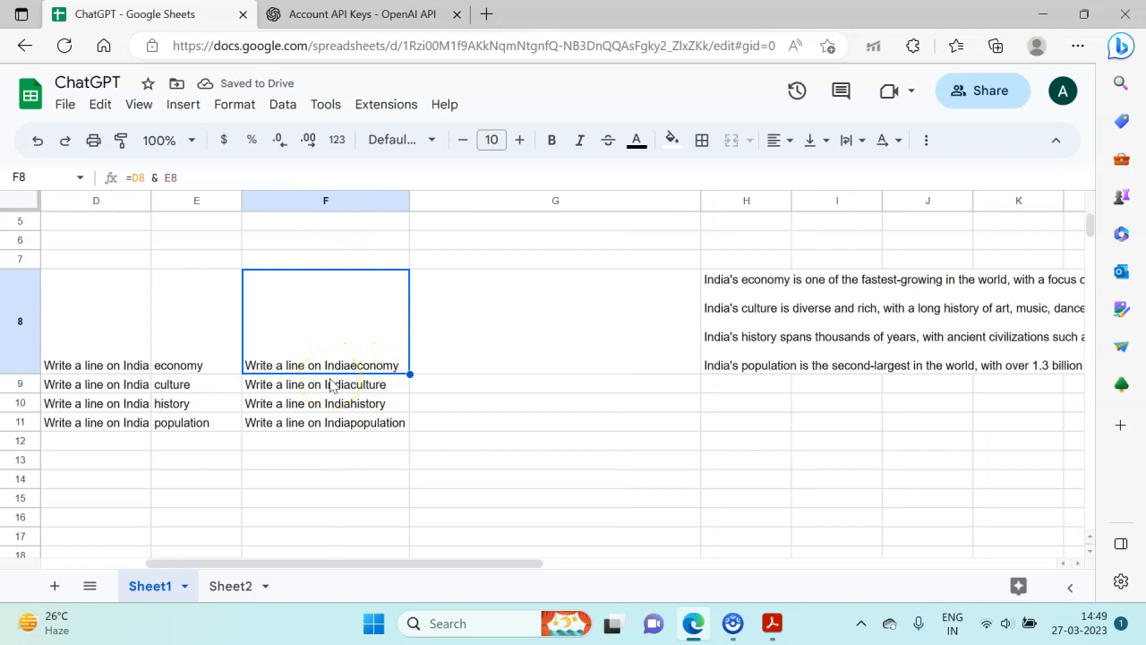
# - Clear the combined prompts and the generated lines from the range F8:I11
pyautogui.click(331, 383)
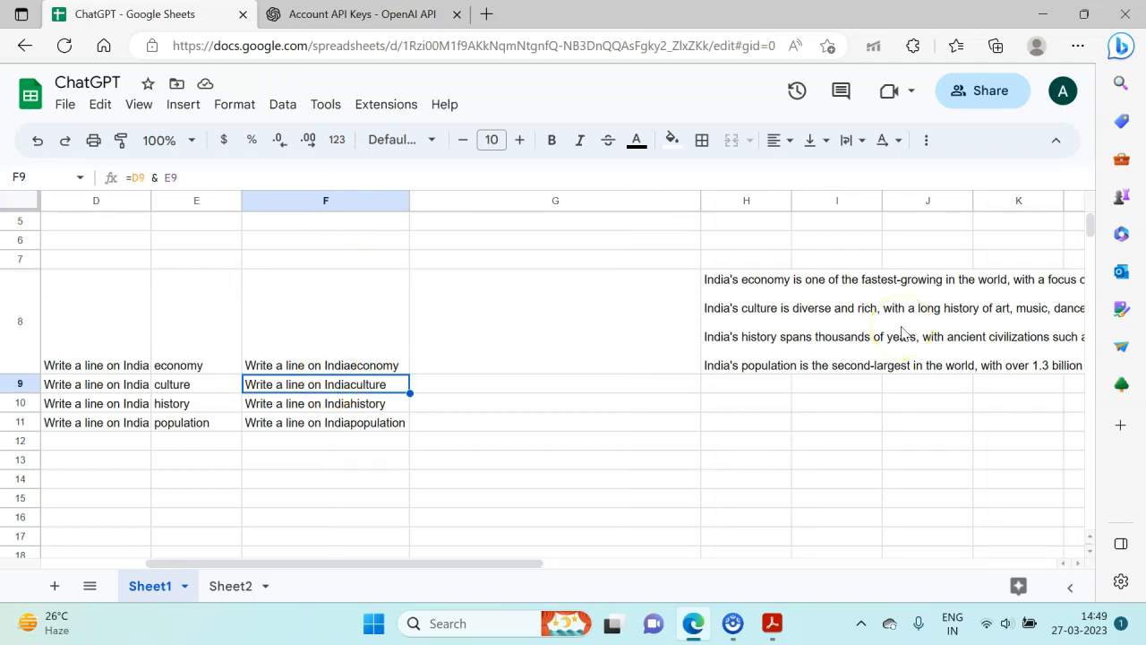
pyautogui.press('Up')
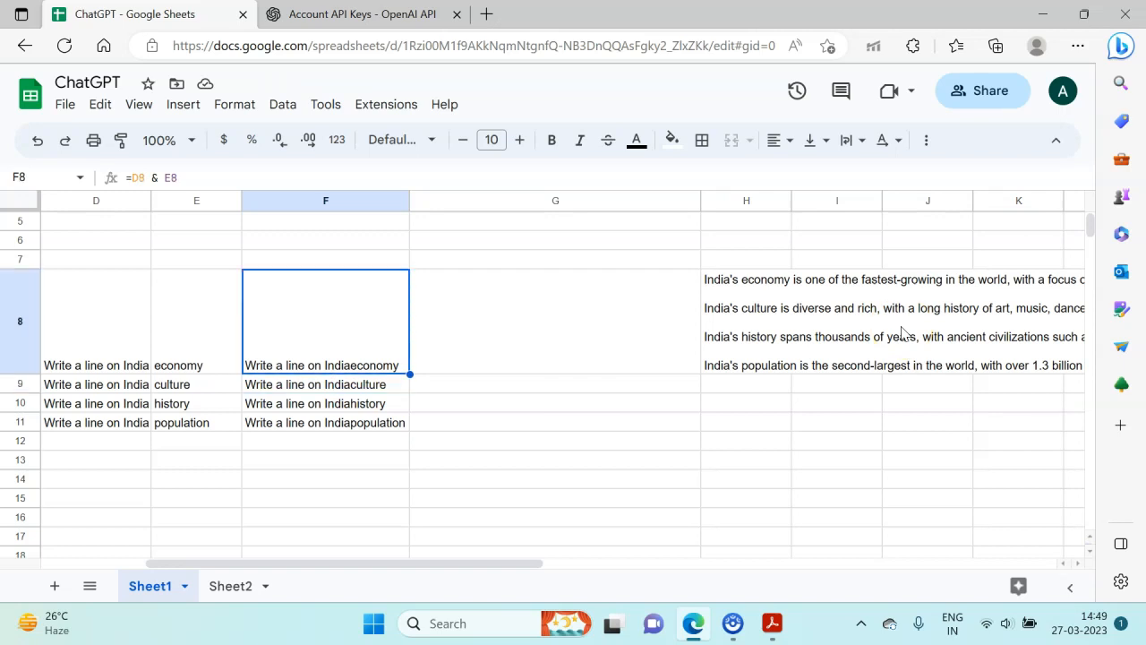
pyautogui.hotkey('shift', 'Right')
pyautogui.hotkey('shift', 'Right')
pyautogui.hotkey('shift', 'Right')
pyautogui.hotkey('shift', 'Down')
pyautogui.hotkey('shift', 'Down')
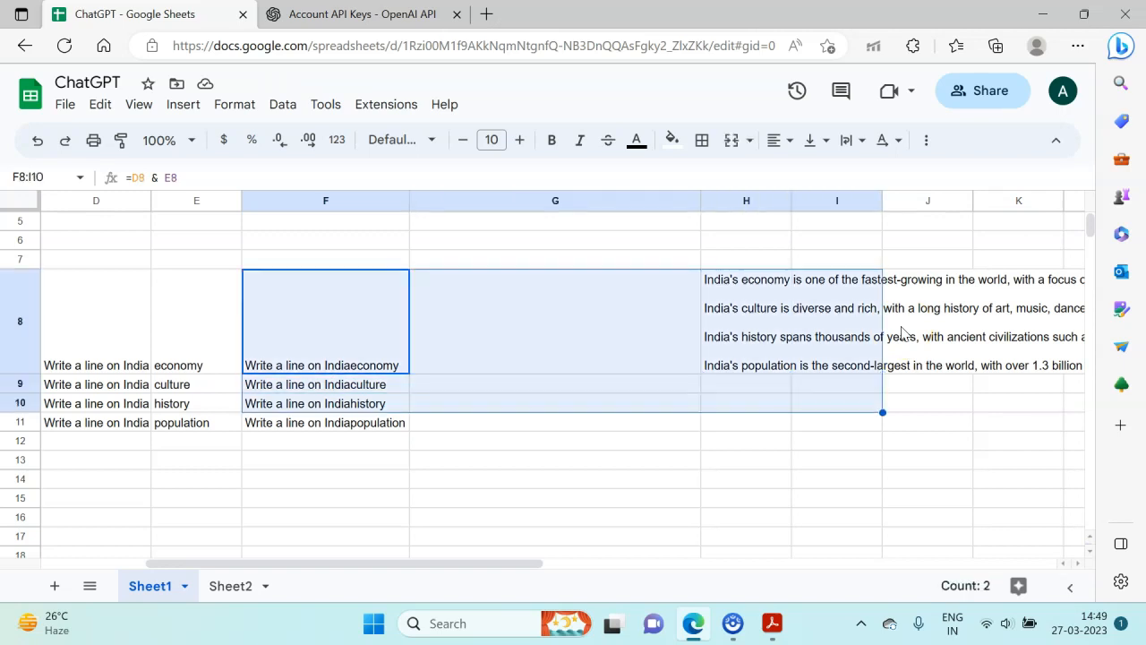
pyautogui.hotkey('shift', 'Down')
pyautogui.press('Delete')
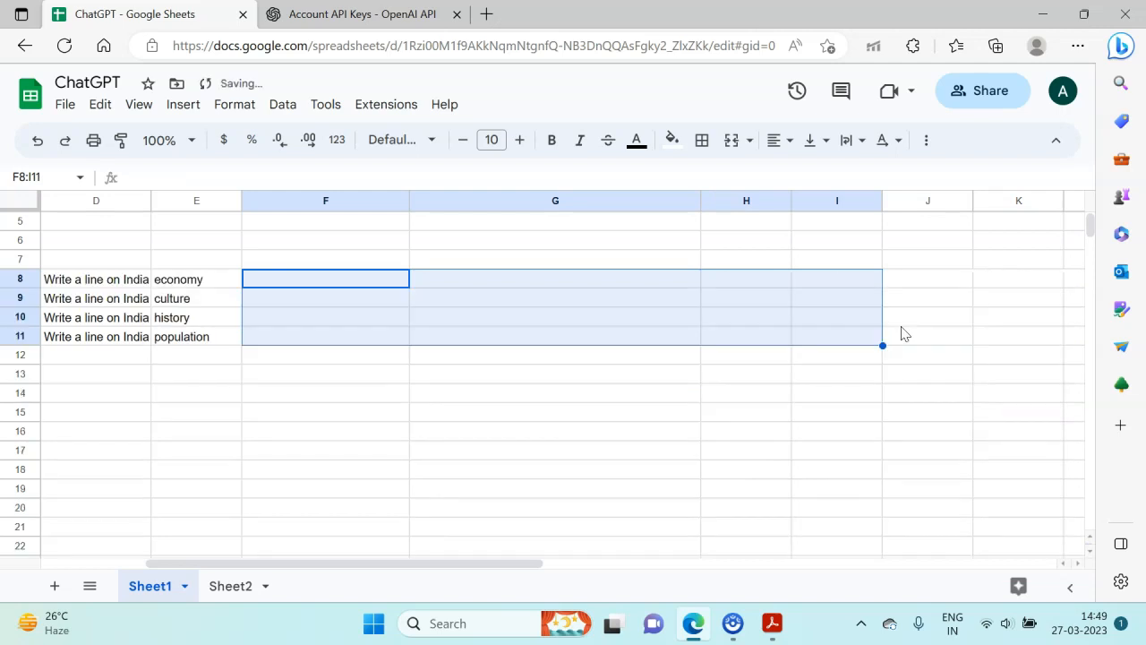
# - Clear the India prompts and their topics from the range D8:E11
pyautogui.press('Left')
pyautogui.press('Left')
pyautogui.press('Left')
pyautogui.press('Left')
pyautogui.press('Left')
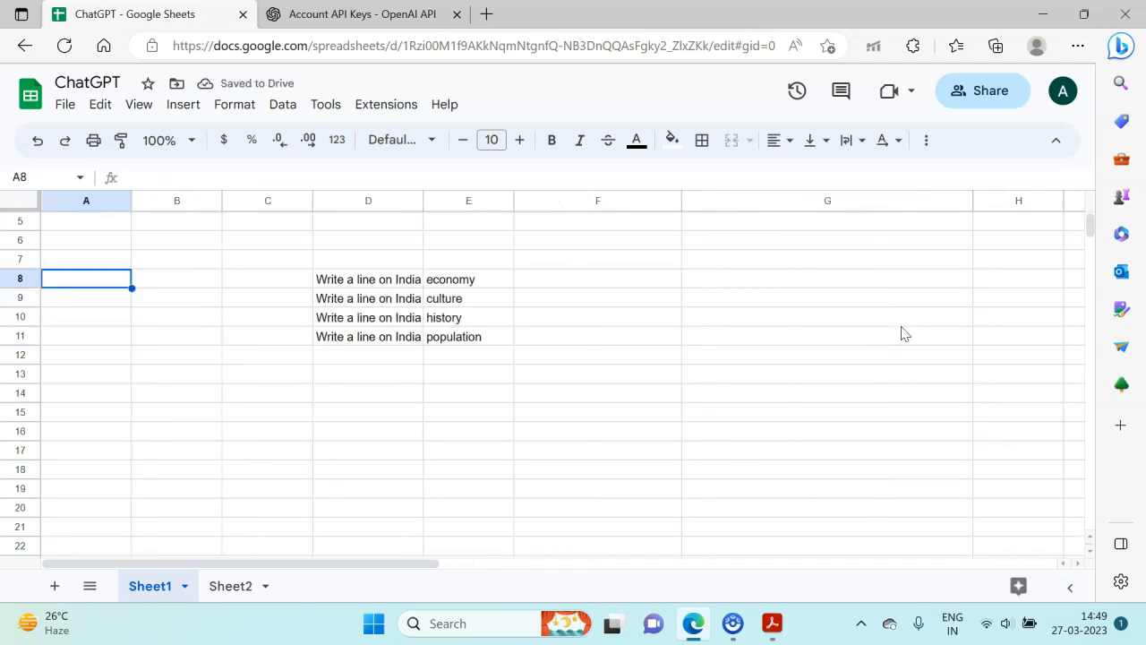
pyautogui.press('Right')
pyautogui.press('Right')
pyautogui.press('Right')
pyautogui.hotkey('shift', 'Down')
pyautogui.hotkey('shift', 'Down')
pyautogui.hotkey('shift', 'Down')
pyautogui.hotkey('shift', 'Right')
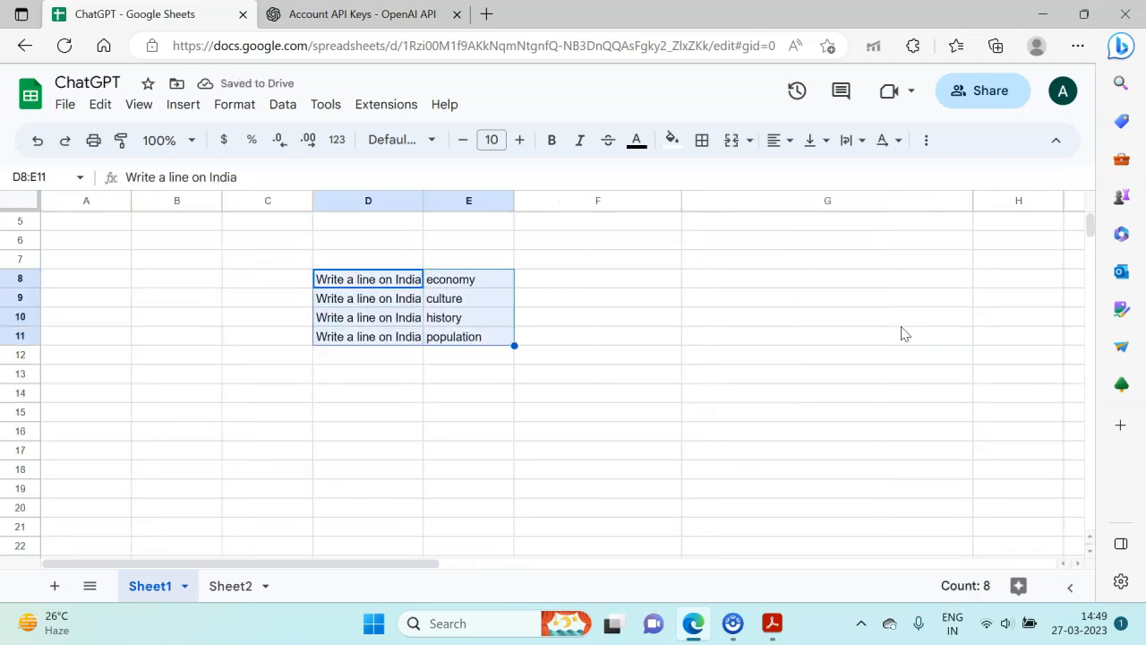
pyautogui.press('Delete')
# - Enter the formula =gpt("write a tagline for a bookstore") in cell D4
pyautogui.press('Up')
pyautogui.press('Up')
pyautogui.press('Up')
pyautogui.press('Up')
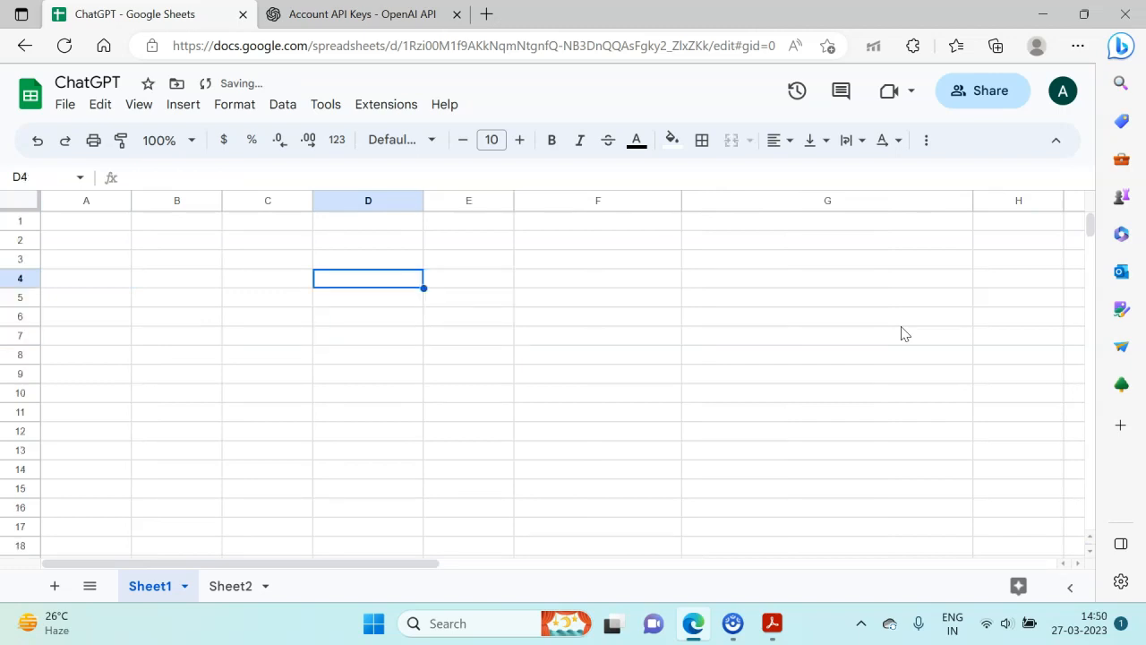
pyautogui.write('gpt(')
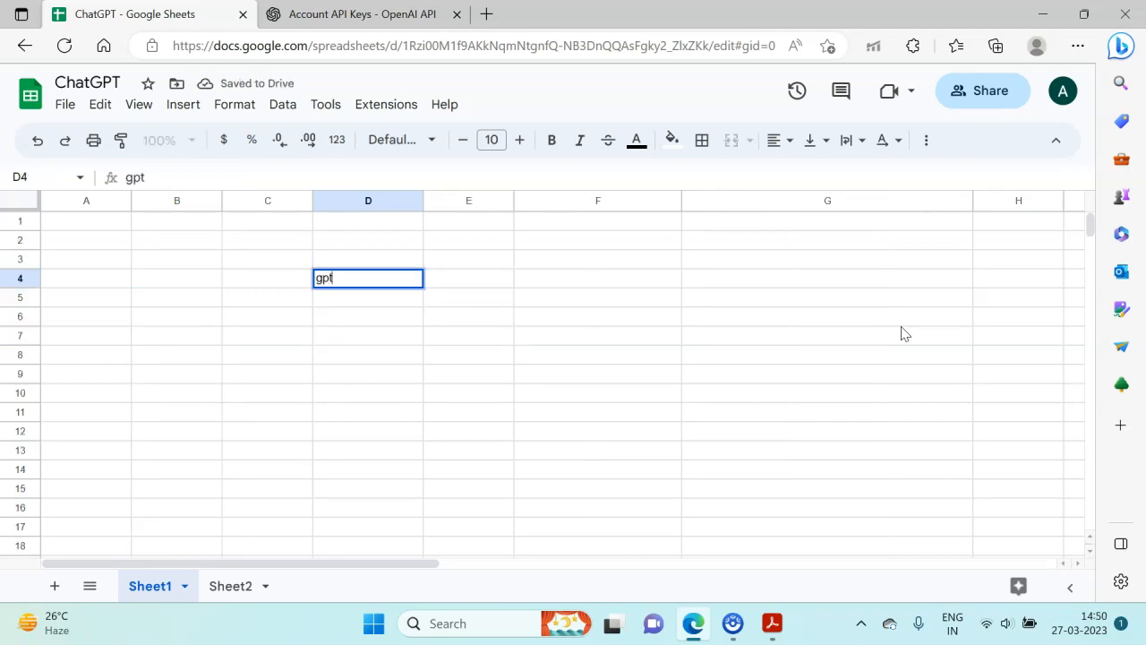
pyautogui.press('BackSpace')
pyautogui.press('BackSpace')
pyautogui.press('BackSpace')
pyautogui.press('BackSpace')
pyautogui.write('=gpt(')
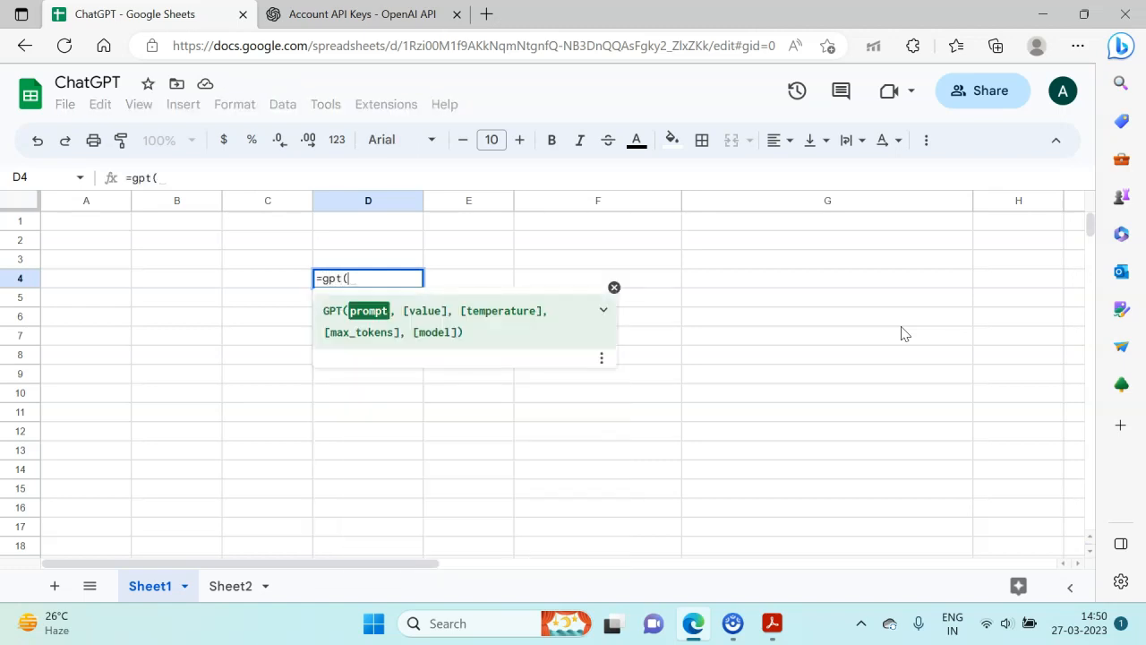
pyautogui.write('"write a tagline')
pyautogui.press('BackSpace')
pyautogui.press('BackSpace')
pyautogui.press('BackSpace')
pyautogui.write('ine f')
pyautogui.write('or a bookst')
pyautogui.write('ir')
pyautogui.press('BackSpace')
pyautogui.press('BackSpace')
pyautogui.write('ore"')
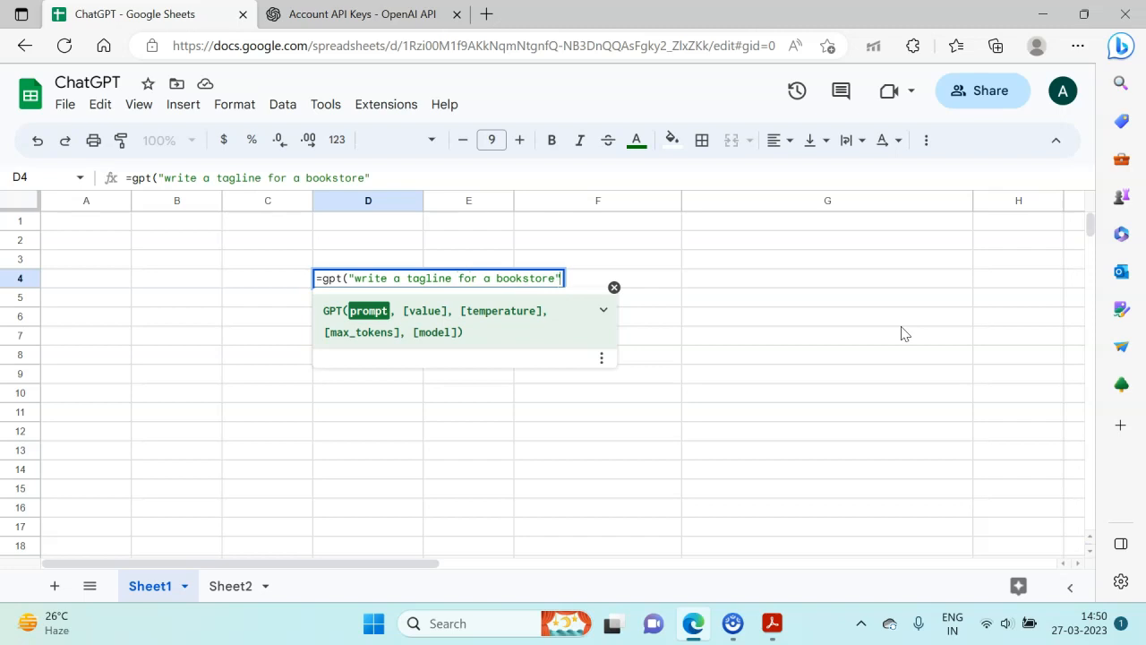
pyautogui.write(')')
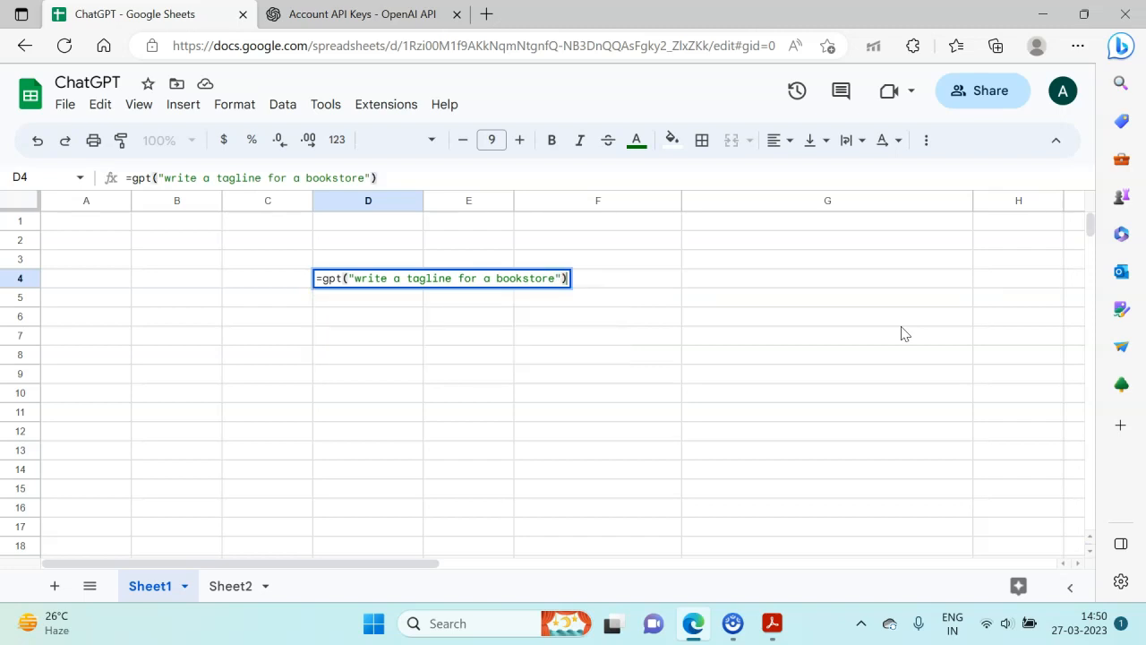
pyautogui.press('Return')
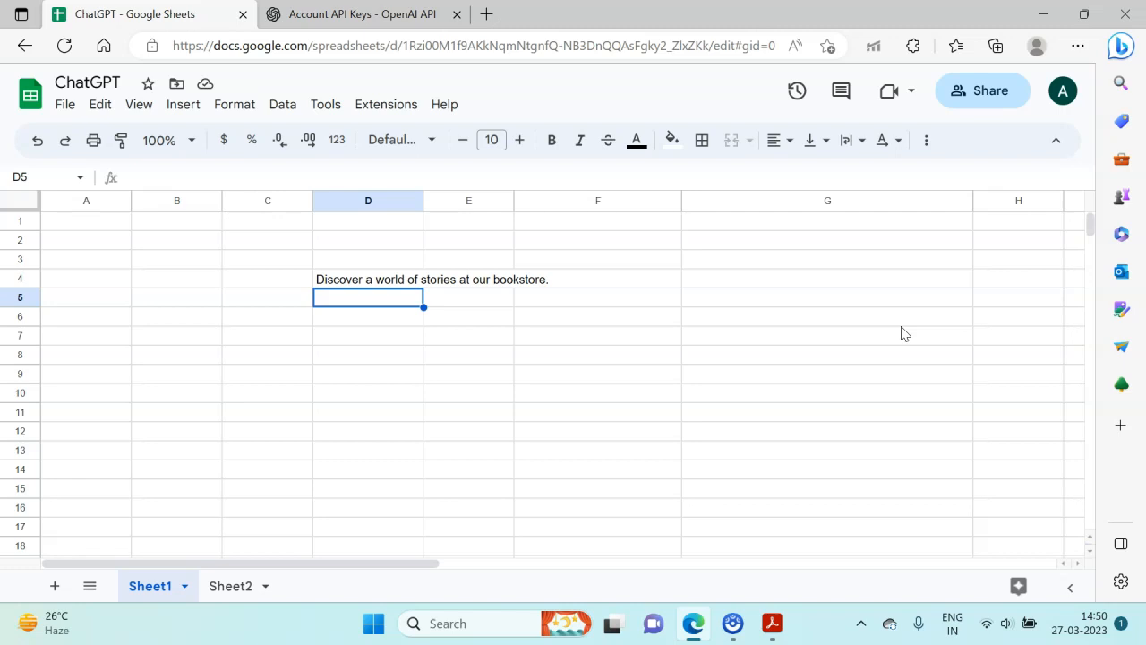
# - Enter the prompt text "write a tagline for a bookstore" in cell D5
pyautogui.press('Up')
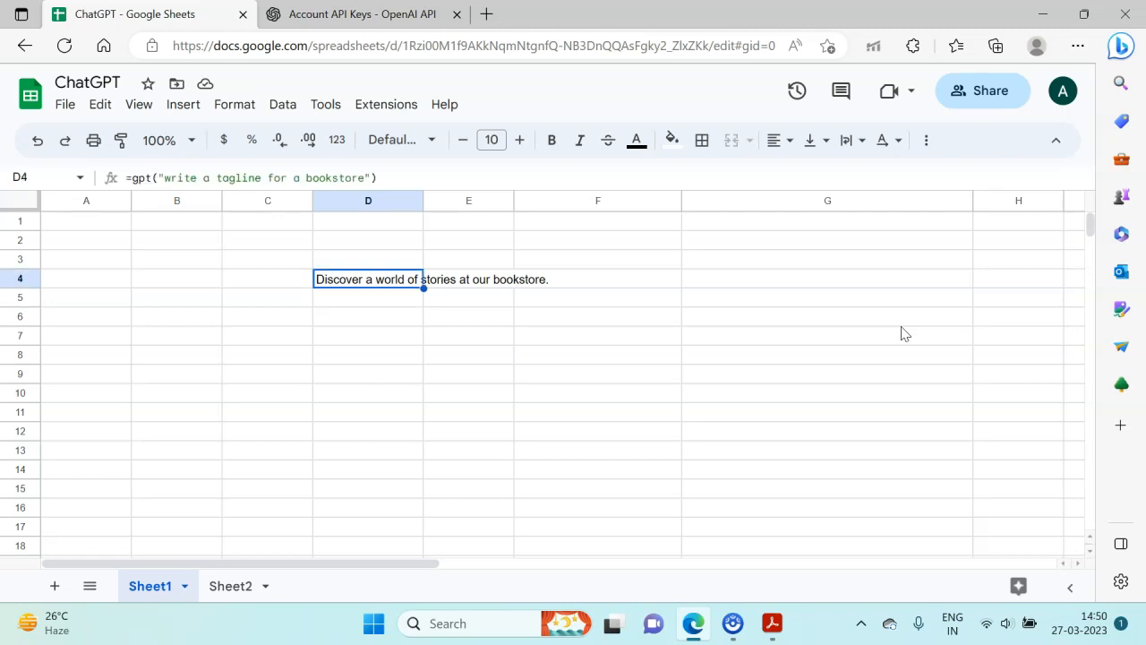
pyautogui.press('Down')
pyautogui.write('wr')
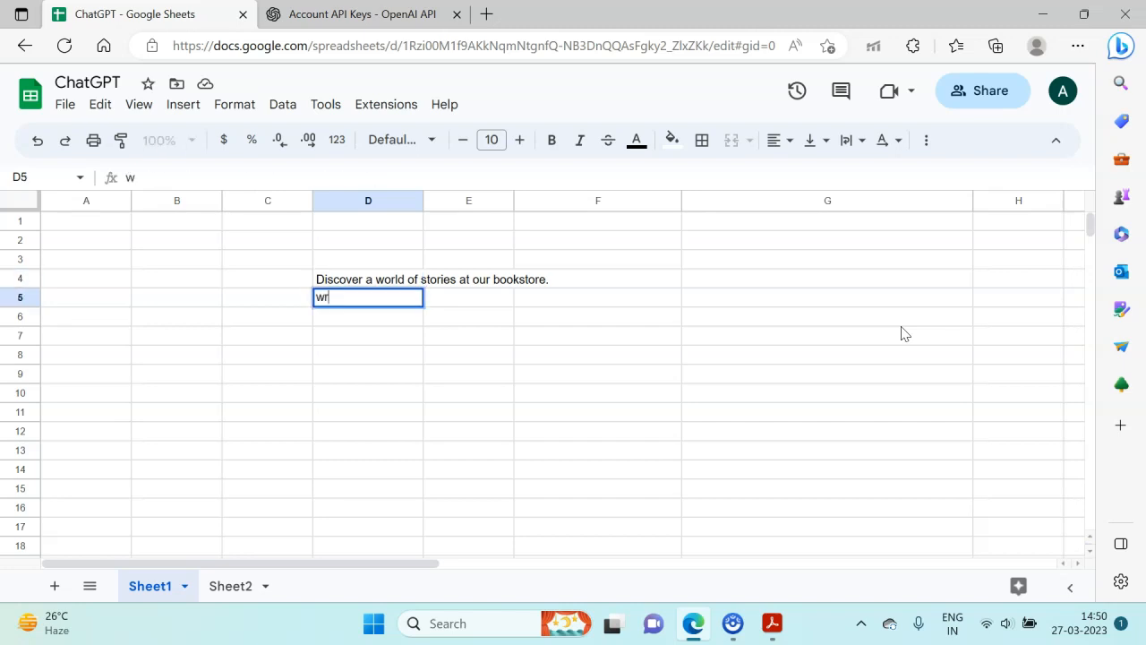
pyautogui.write('ite a tagline ')
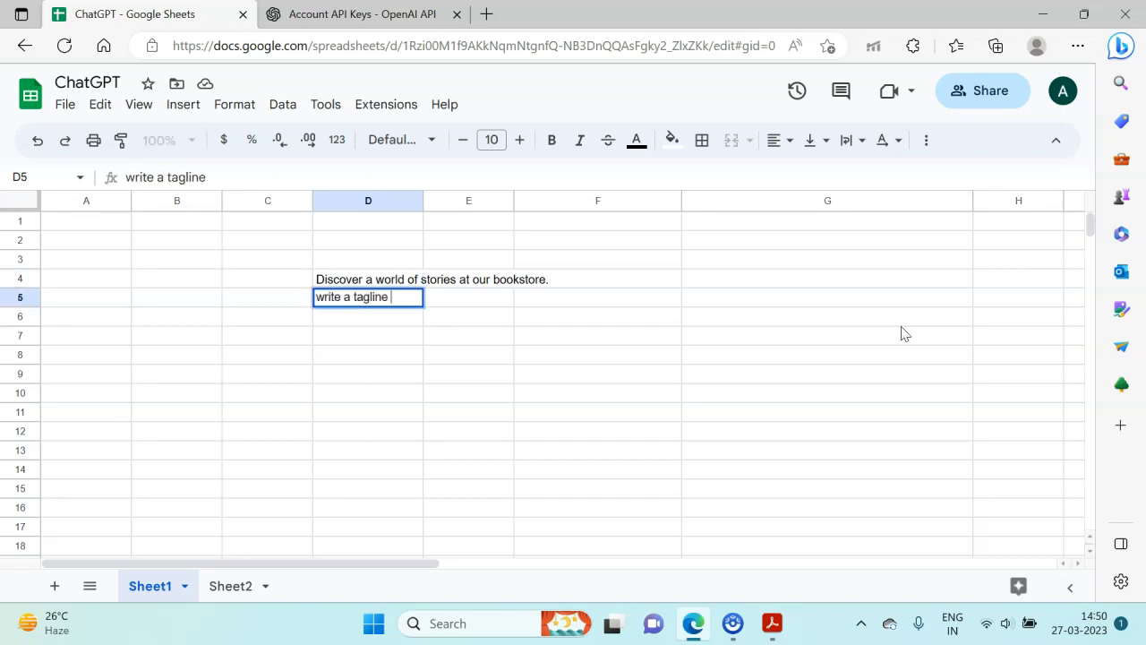
pyautogui.write('for a books')
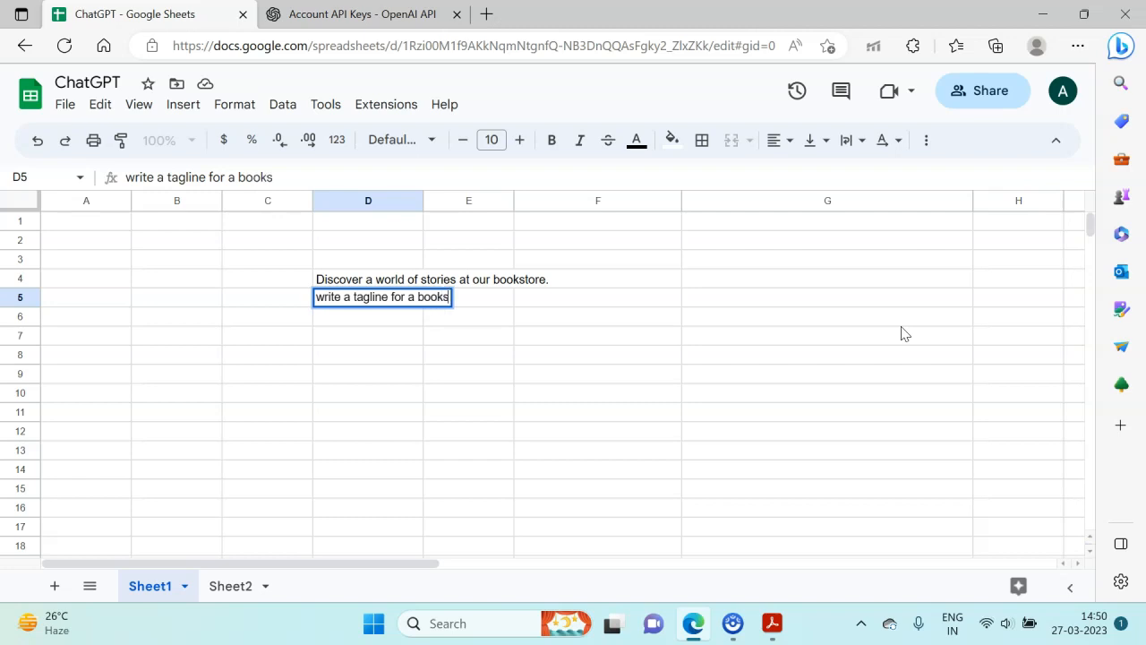
pyautogui.write('tore')
pyautogui.press('Return')
# - Enter the tone instruction "be humorous" in cell D6
pyautogui.write('be humo')
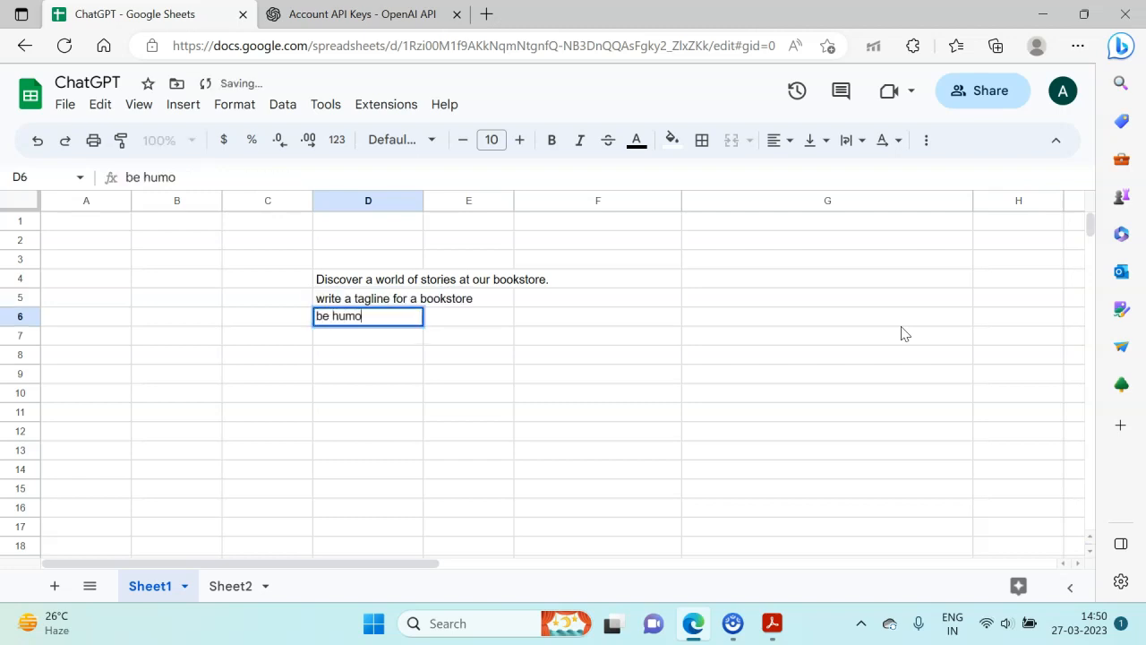
pyautogui.write('rous')
pyautogui.press('Return')
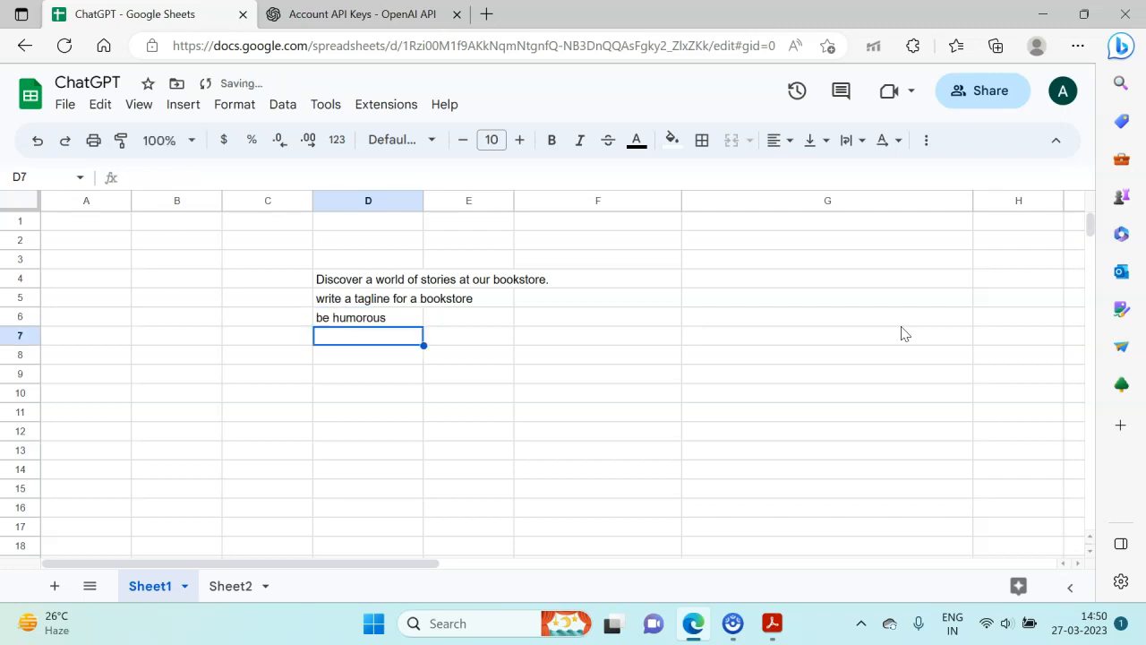
# - Enter the formula =gpt(D5:D6) in cell D7 to generate a tagline from both prompt cells
pyautogui.write('=gpt(')
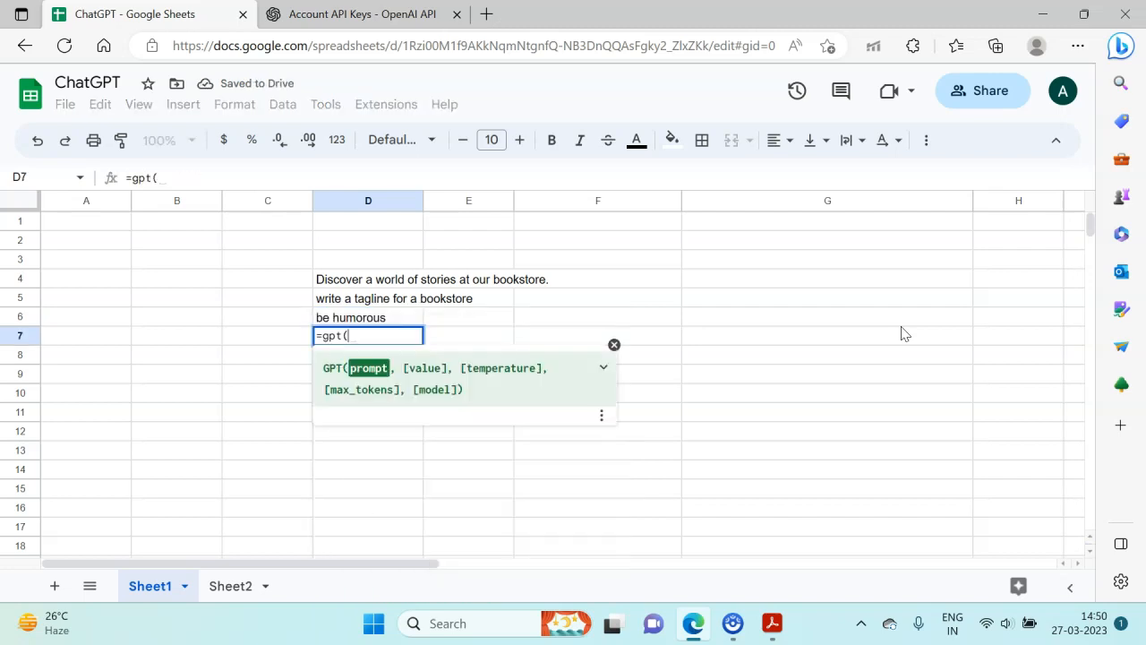
pyautogui.press('Up')
pyautogui.press('Up')
pyautogui.hotkey('shift', 'Down')
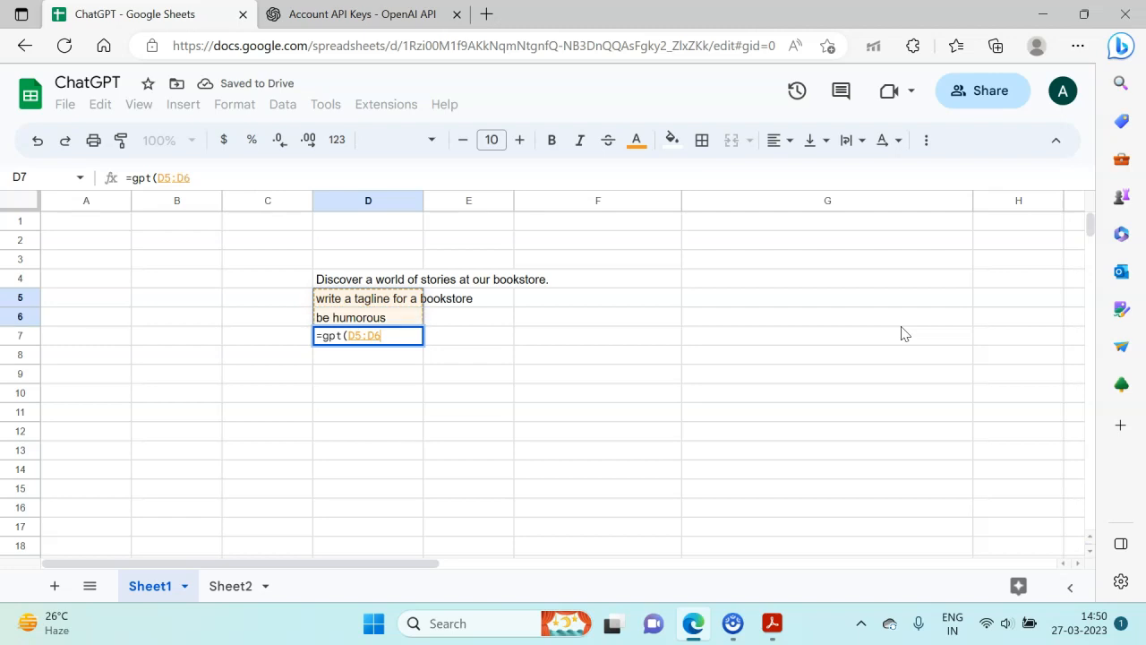
pyautogui.write(')')
pyautogui.press('Return')
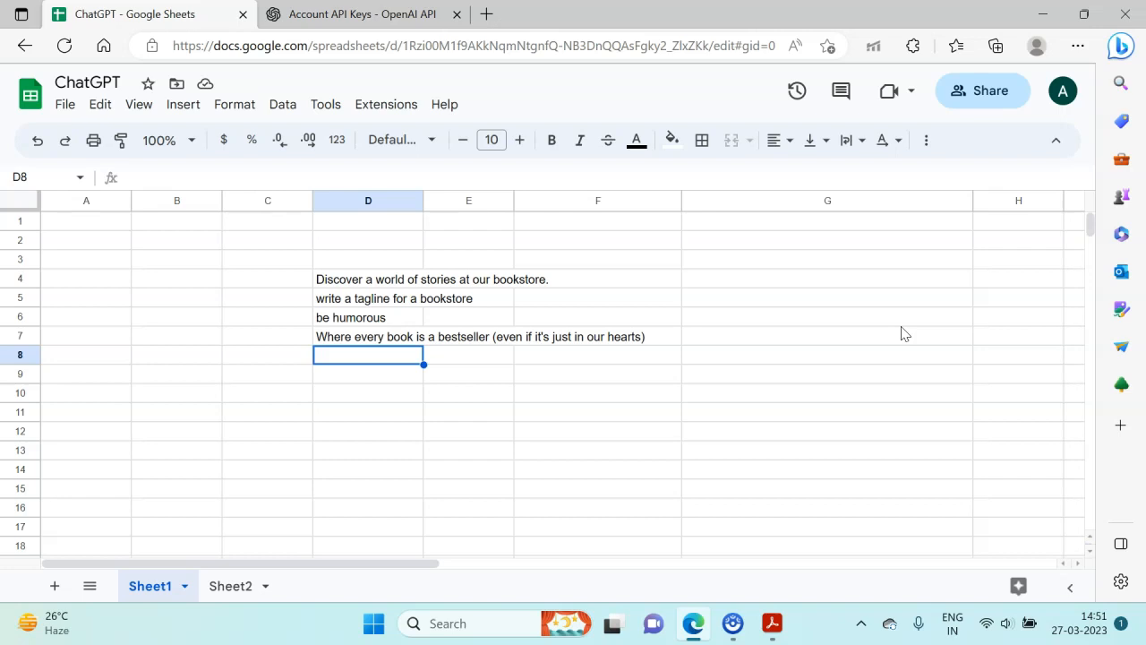
# - Replace the range argument of the gpt formula in D7 with the typed prompt "write a humorous tagline for a bookstore"
pyautogui.press('Up')
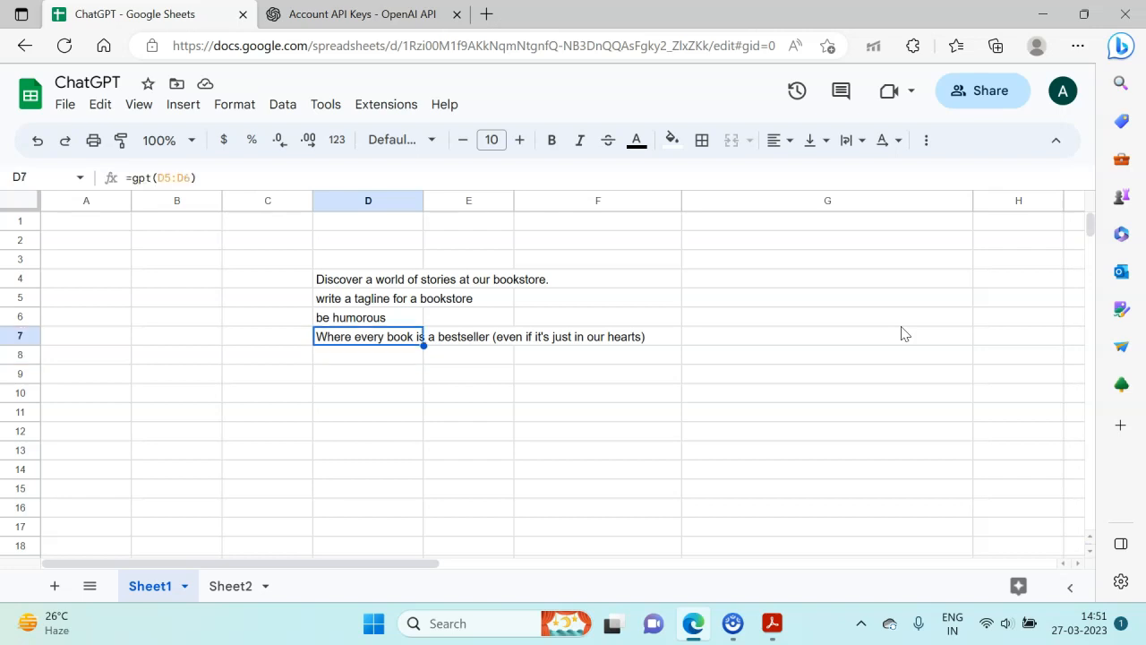
pyautogui.press('F2')
pyautogui.press('BackSpace')
pyautogui.press('BackSpace')
pyautogui.press('BackSpace')
pyautogui.press('BackSpace')
pyautogui.press('BackSpace')
pyautogui.press('BackSpace')
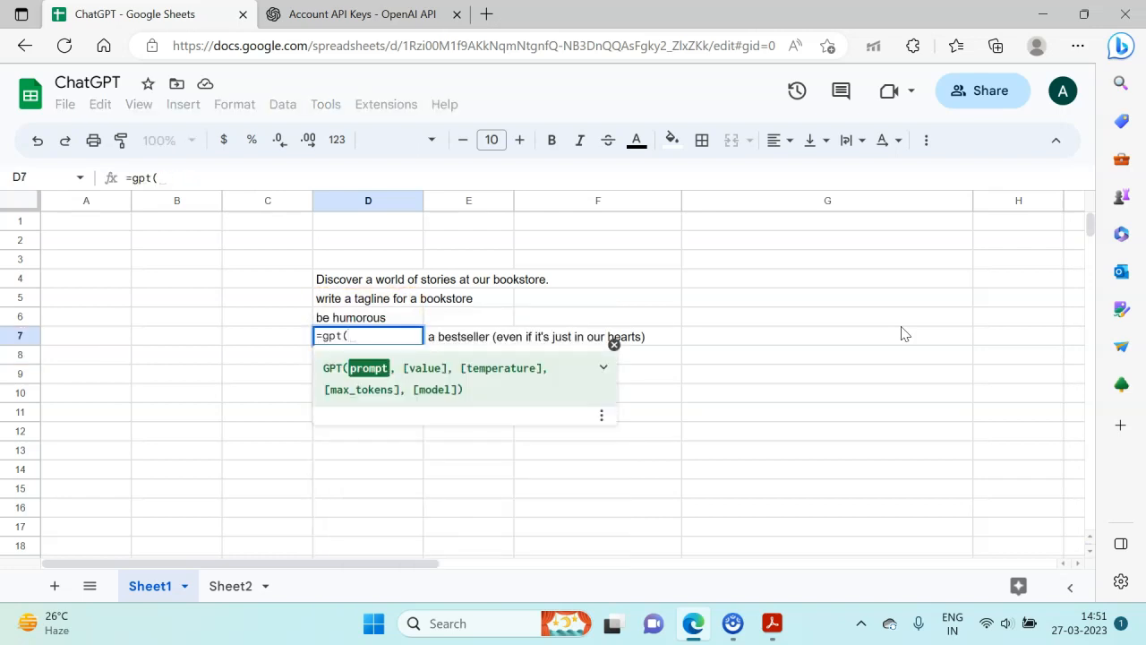
pyautogui.write('"write a humorus')
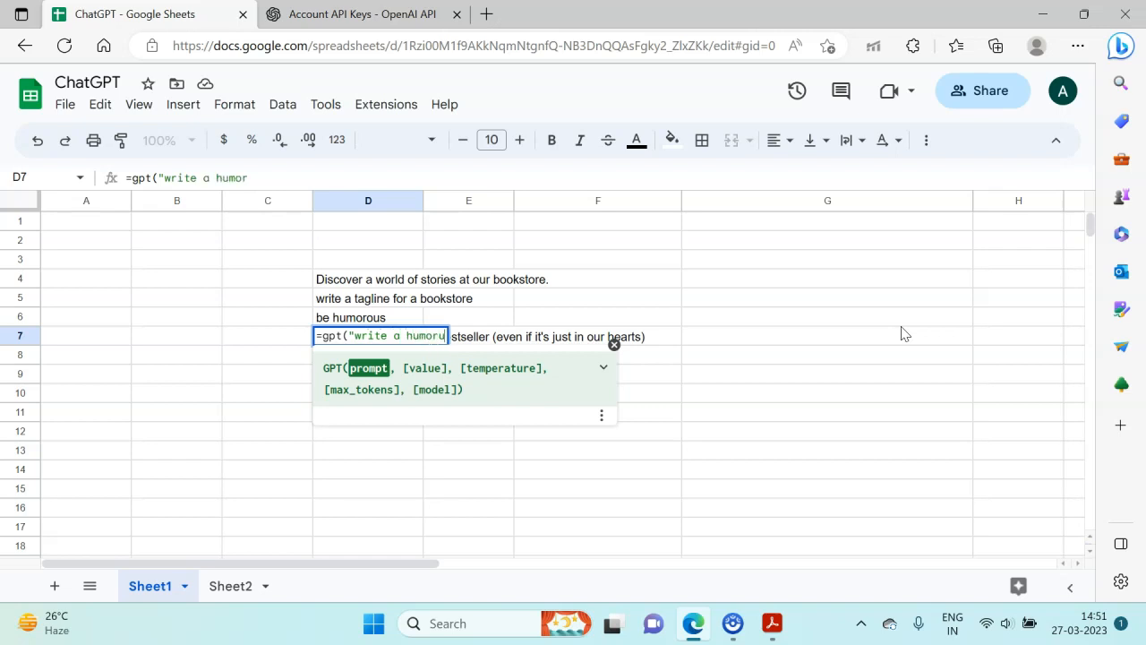
pyautogui.press('BackSpace')
pyautogui.press('BackSpace')
pyautogui.write('ous taglin')
pyautogui.write('a b')
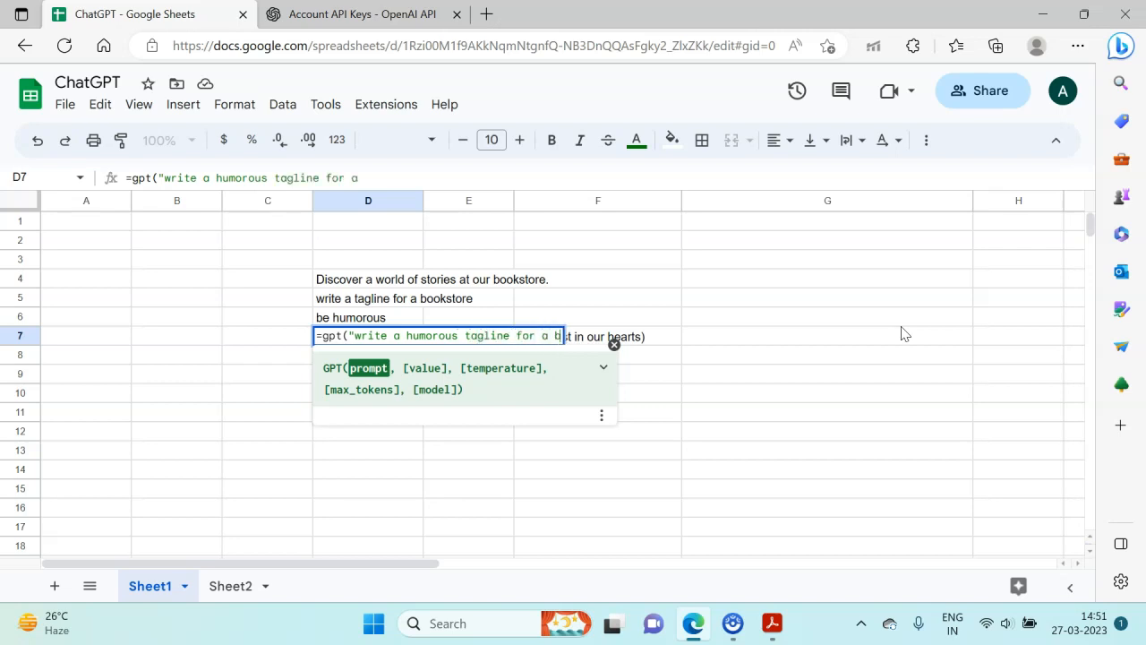
pyautogui.write('ookstore",,1')
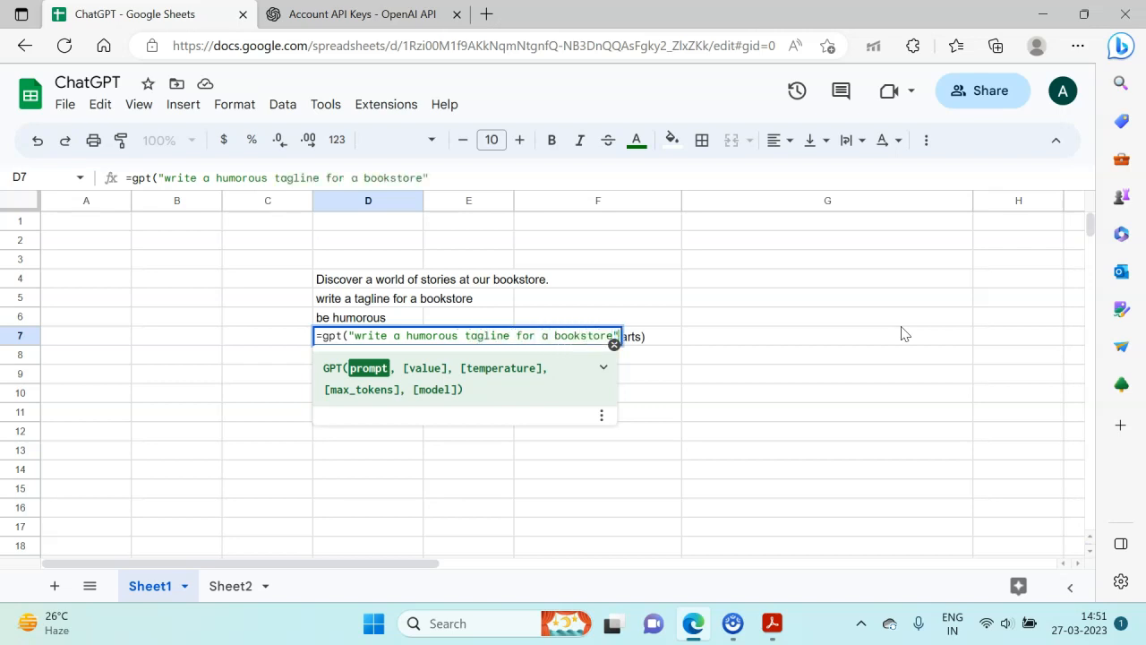
# - Complete the D7 formula with an empty value argument and a temperature of 1, and run it
pyautogui.press('BackSpace')
pyautogui.press('BackSpace')
pyautogui.press('BackSpace')
pyautogui.write(',,1)')
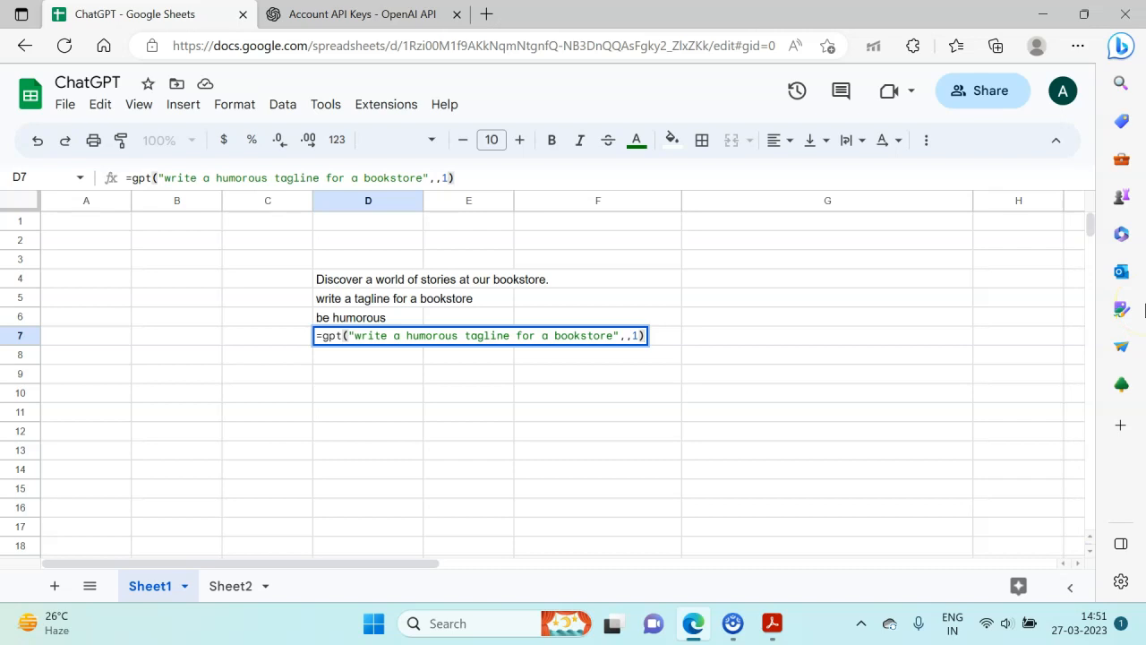
pyautogui.press('Return')
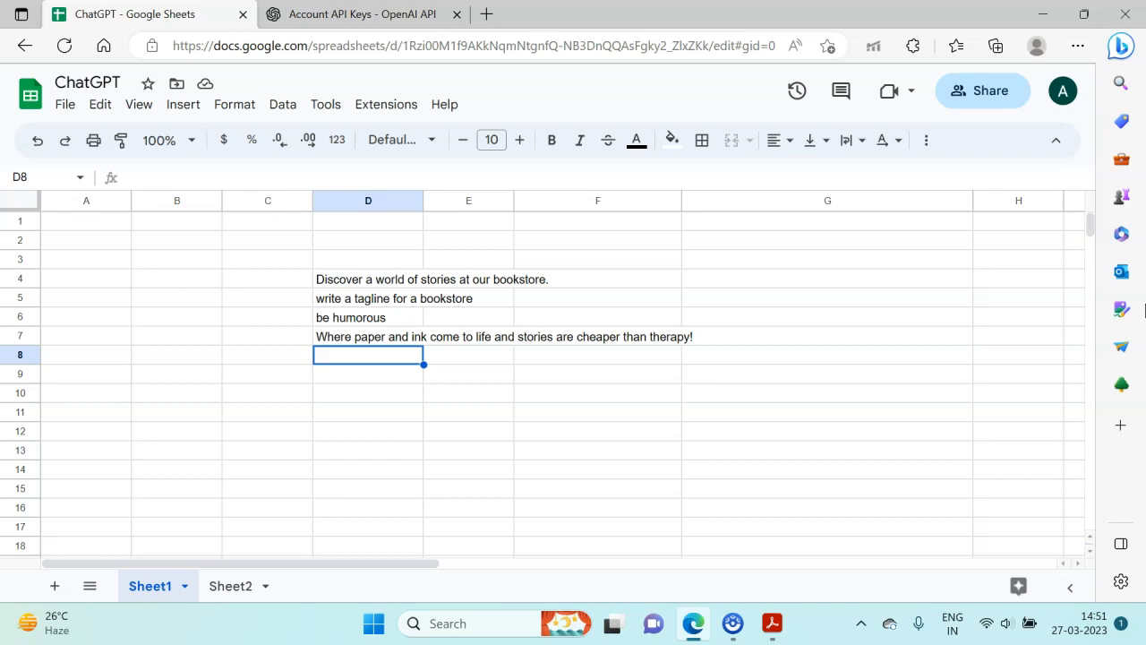
# - Clear the bookstore prompts and generated taglines from the range D4:D7
pyautogui.press('Up')
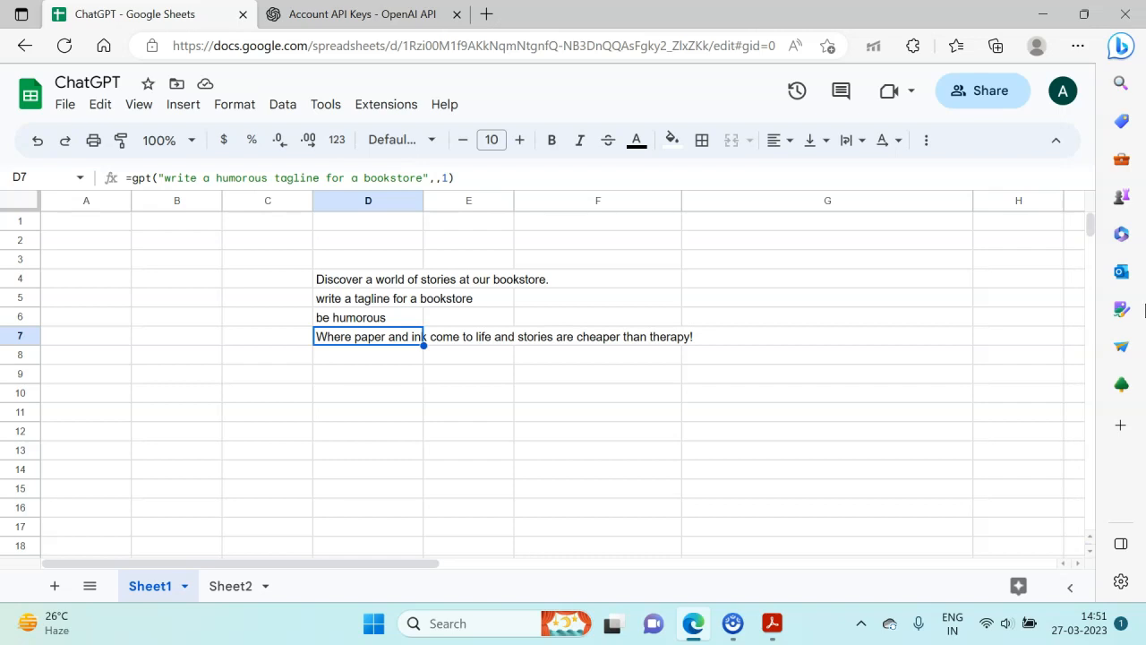
pyautogui.hotkey('shift', 'Up')
pyautogui.hotkey('shift', 'Up')
pyautogui.hotkey('shift', 'Up')
pyautogui.press('Delete')
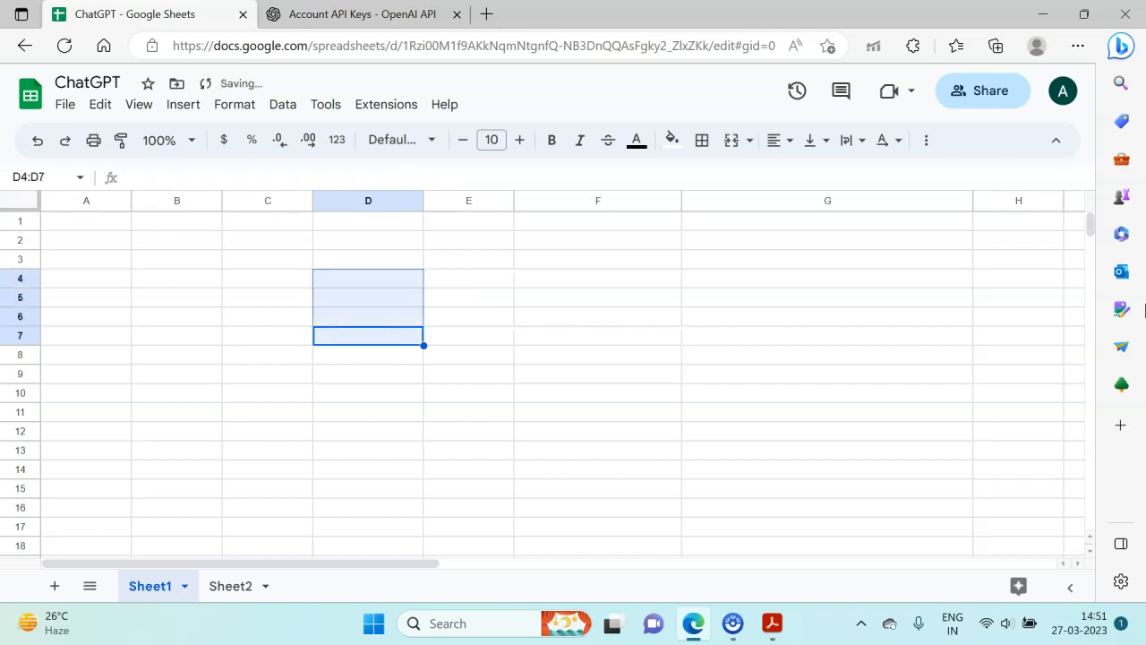
# - Look through the GPT functions suggested for a =gpt formula in cell D5, and discard the entry
pyautogui.press('Down')
pyautogui.press('Up')
pyautogui.press('Up')
pyautogui.press('Up')
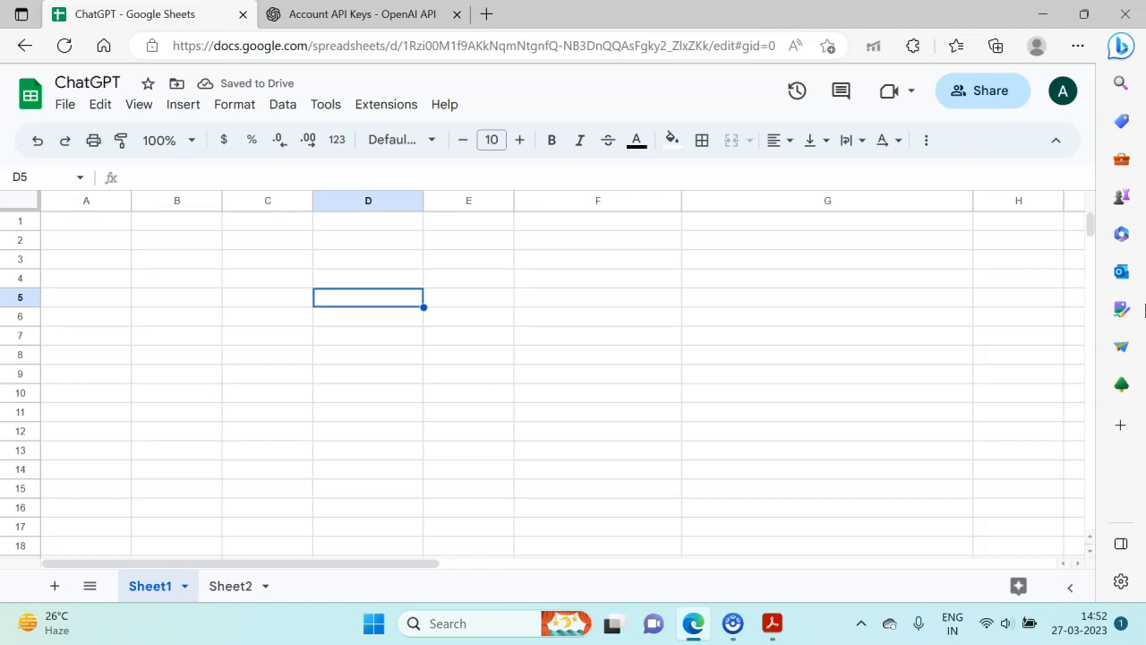
pyautogui.write('=gpt')
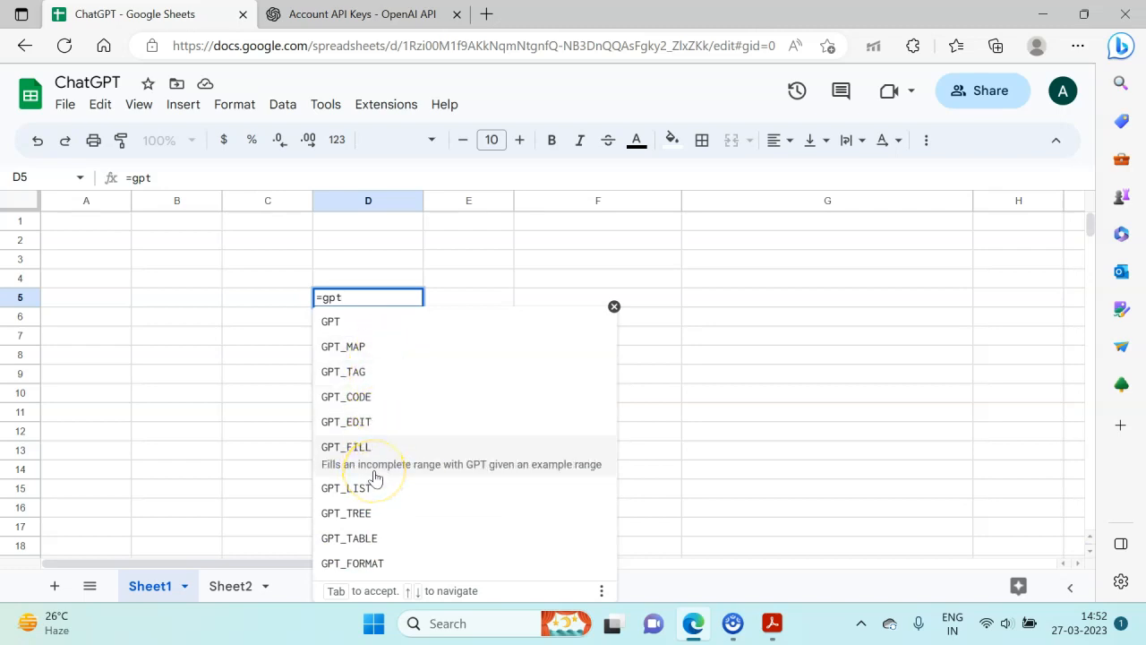
pyautogui.click(633, 168)
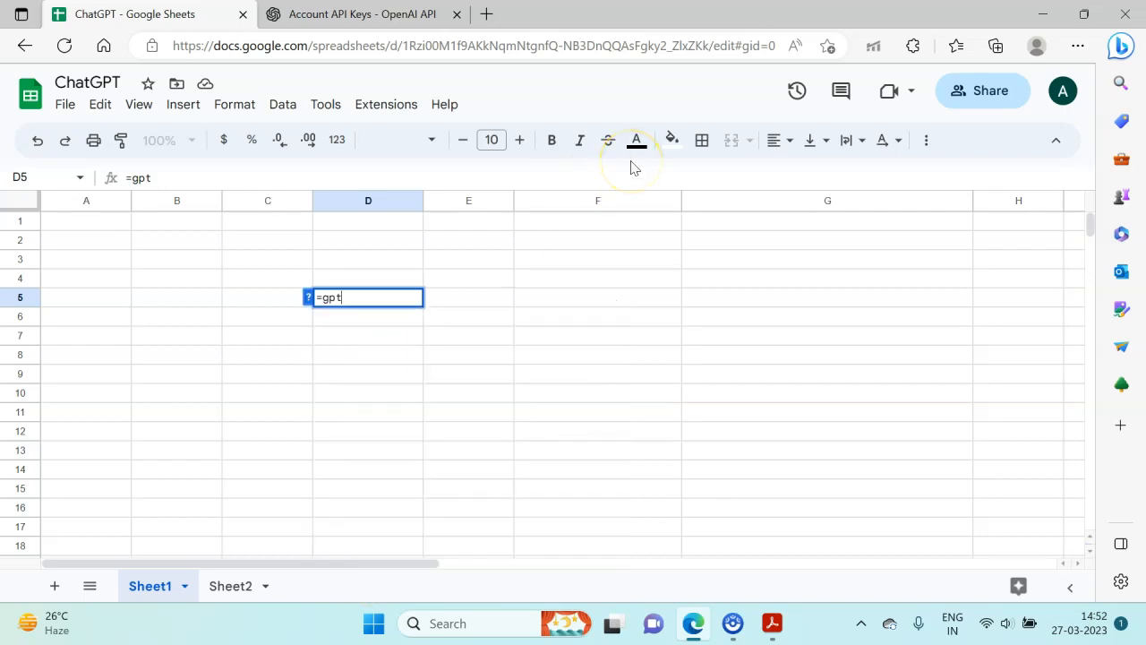
pyautogui.press('Escape')
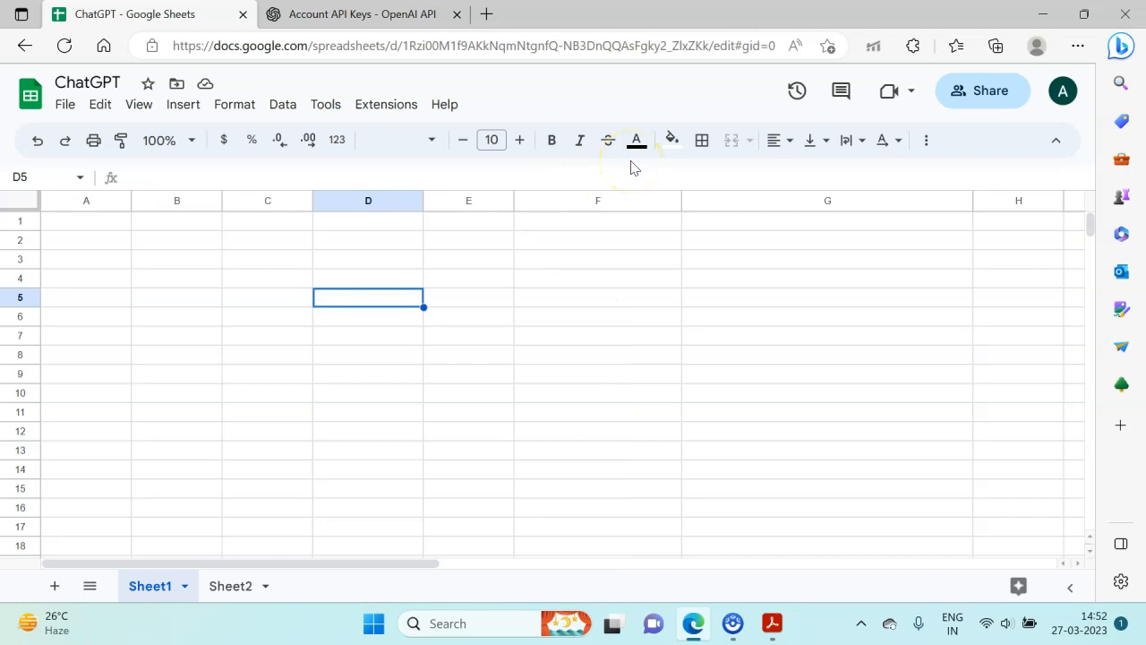